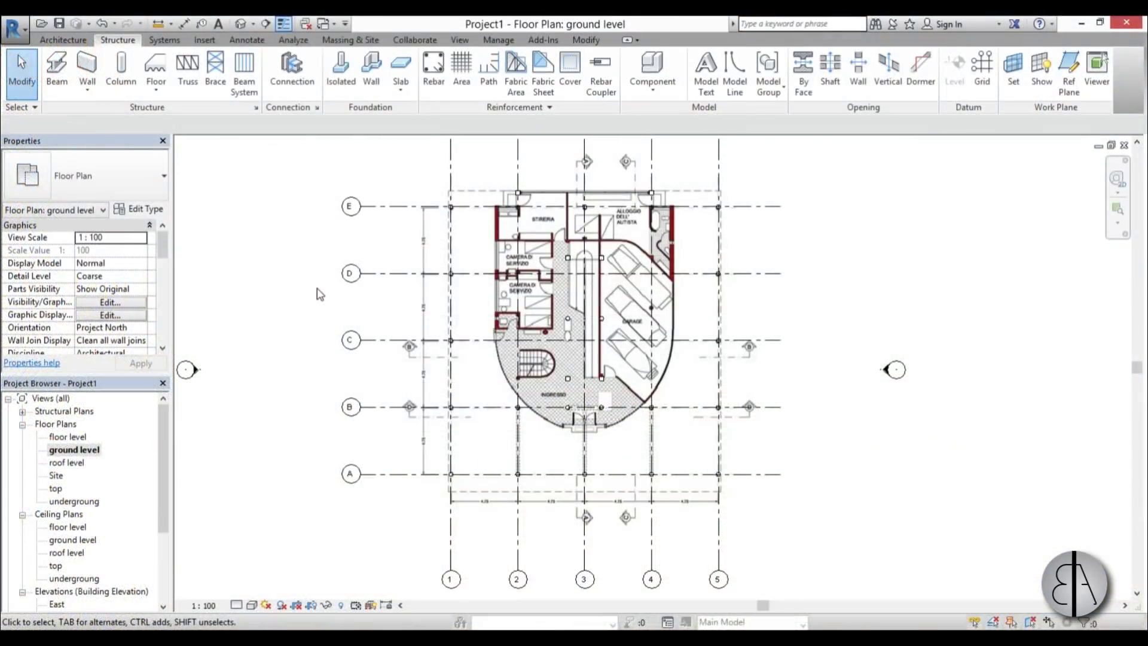
# Review the building in the East elevation and return to the ground level floor plan
pyautogui.scroll(1, 320, 293)
pyautogui.scroll(-2, 314, 317)
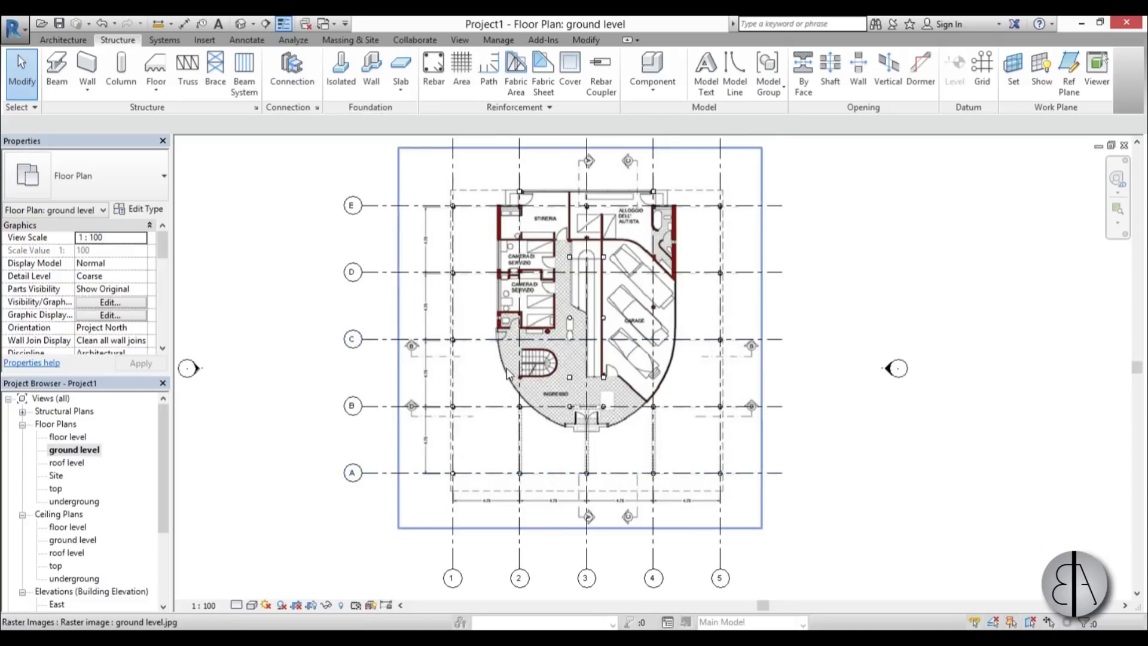
pyautogui.doubleClick(888, 371)
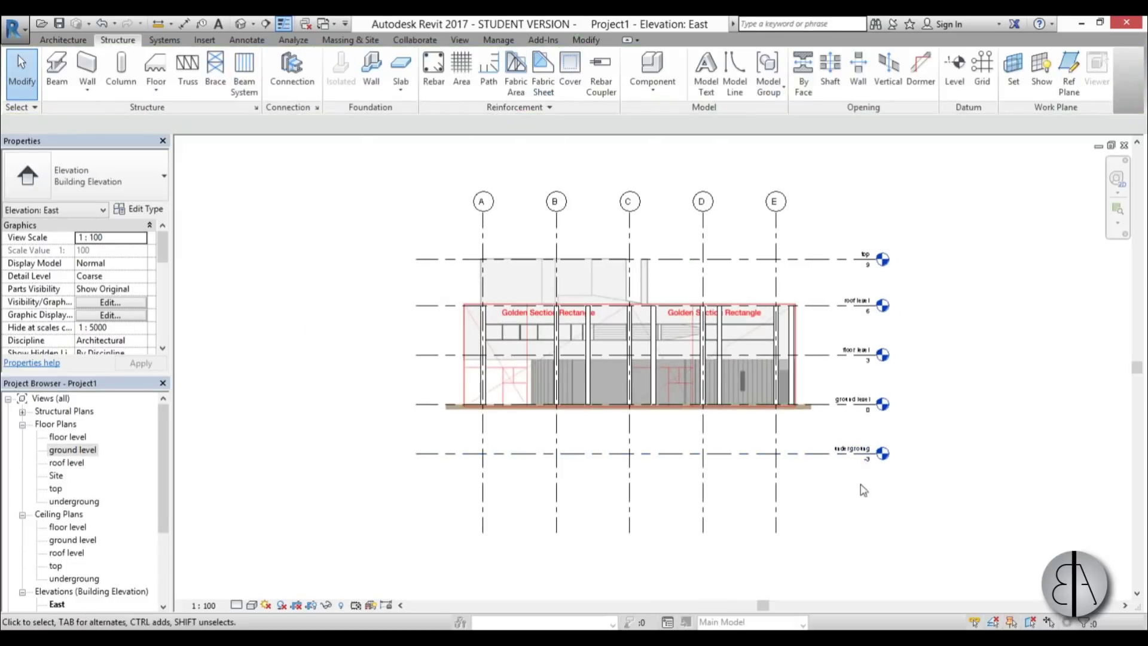
pyautogui.doubleClick(87, 452)
# Inspect the round concrete columns at the grid intersections on the ground level plan
pyautogui.scroll(4, 469, 209)
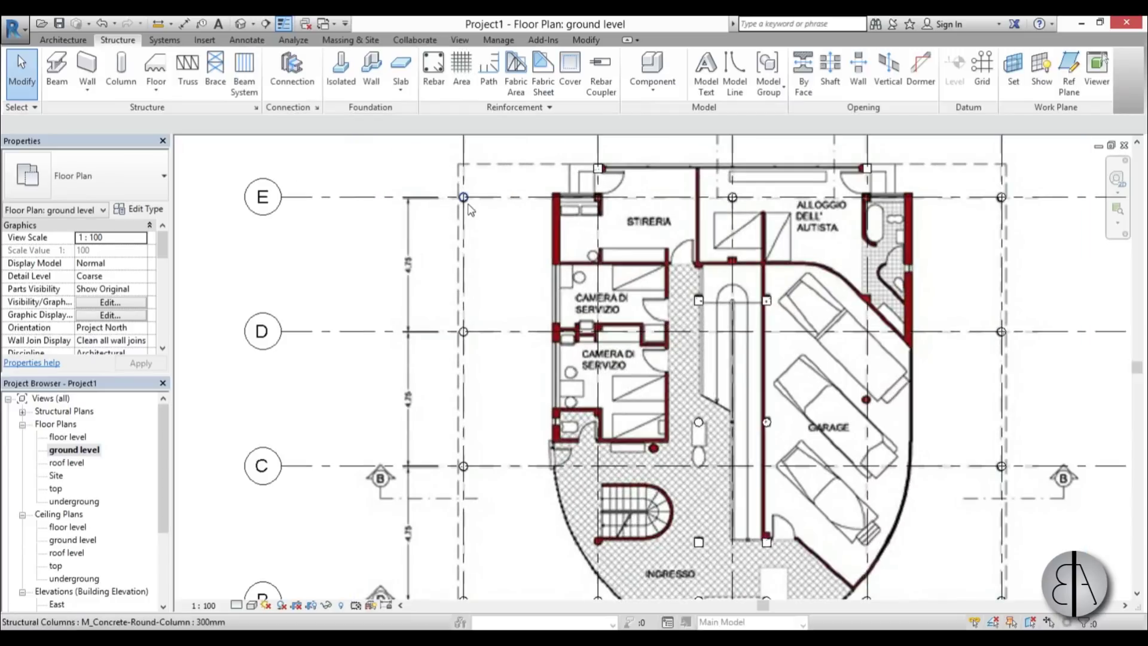
pyautogui.scroll(6, 467, 203)
pyautogui.click(466, 201)
pyautogui.scroll(-5, 474, 215)
pyautogui.scroll(-4, 553, 469)
pyautogui.moveTo(539, 460); pyautogui.dragTo(484, 320, button='middle')
pyautogui.press('Escape')
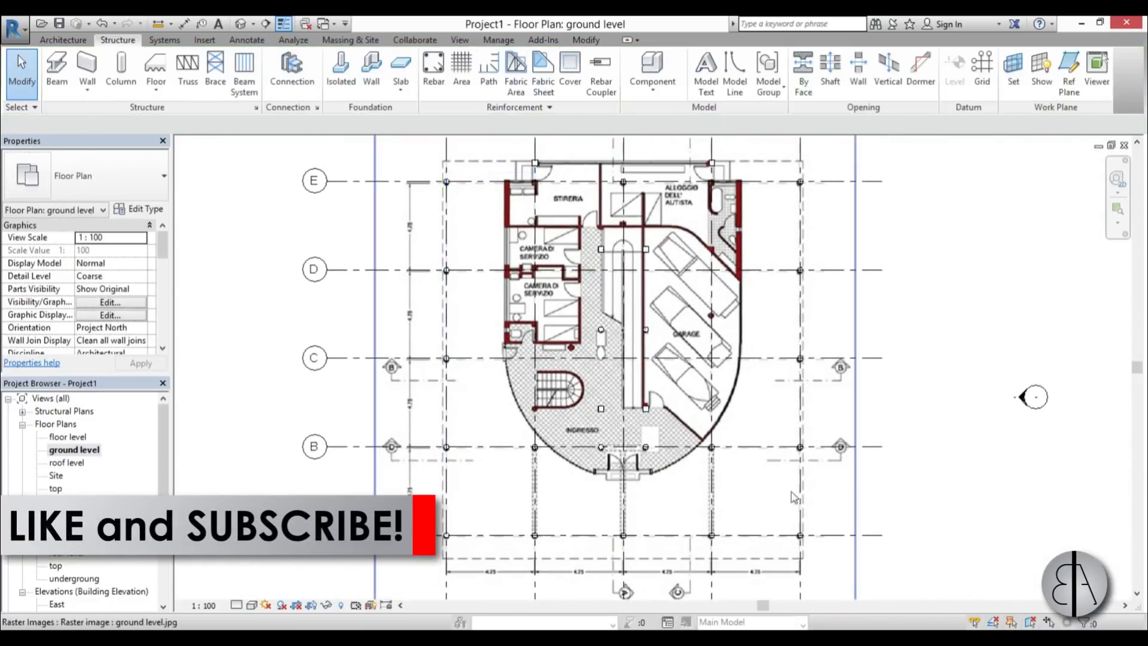
pyautogui.moveTo(566, 500); pyautogui.dragTo(556, 495, button='middle')
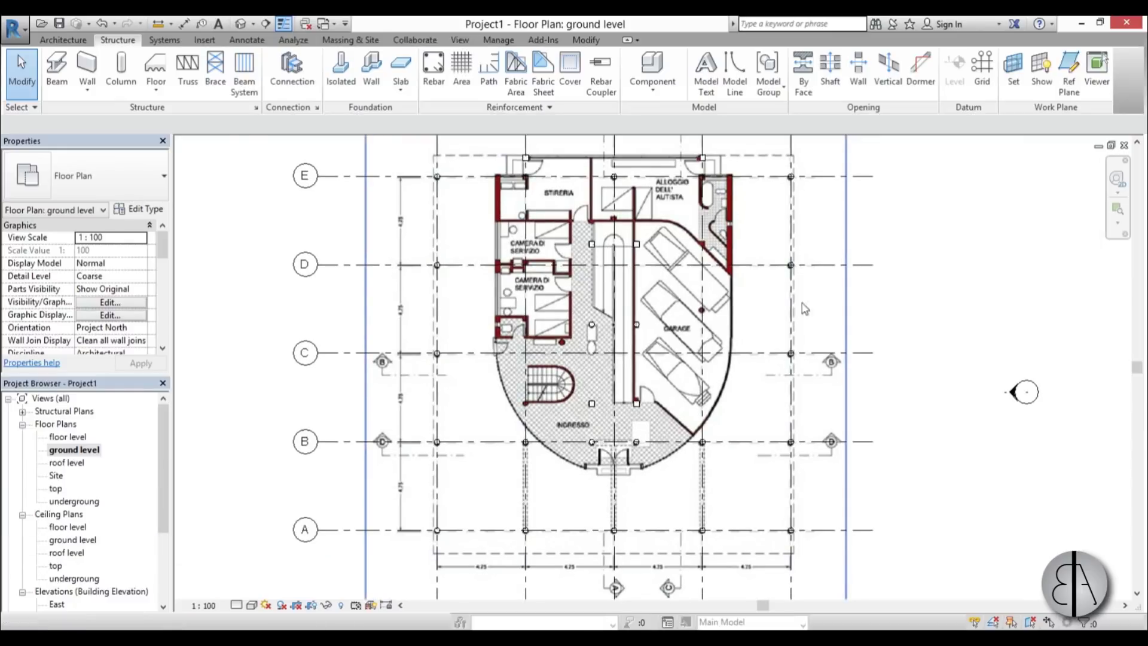
pyautogui.moveTo(536, 241); pyautogui.dragTo(509, 254, button='middle')
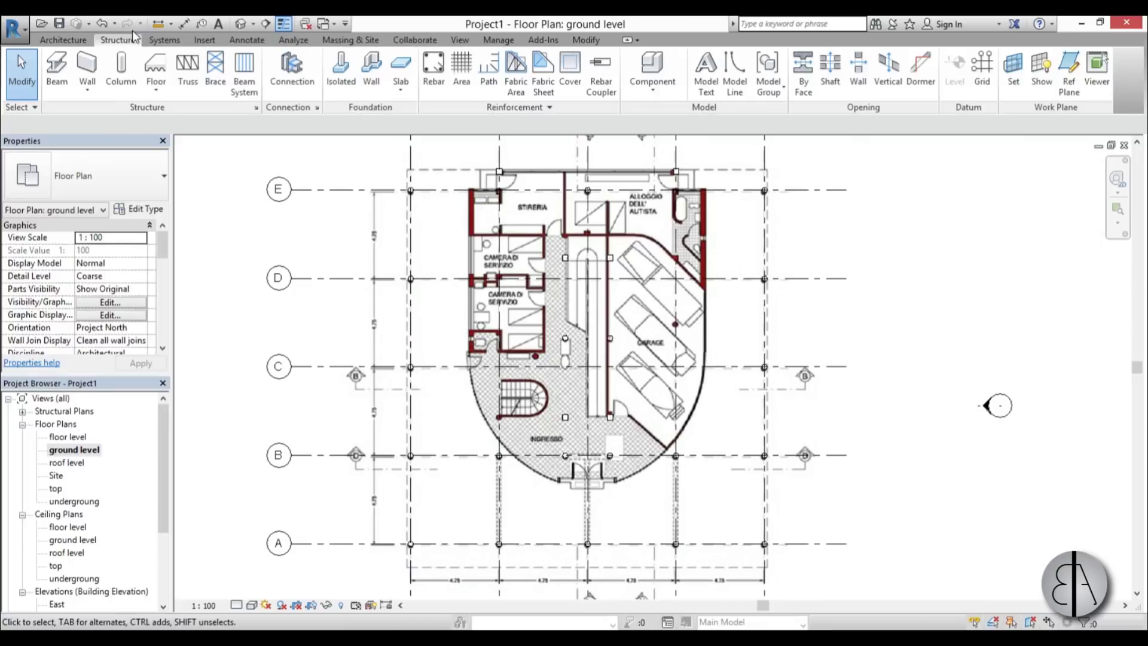
# Draw a Generic - 200mm wall about 2.46 m long over the Stireria's outer west wall, dismissing the save reminder
pyautogui.click(79, 41)
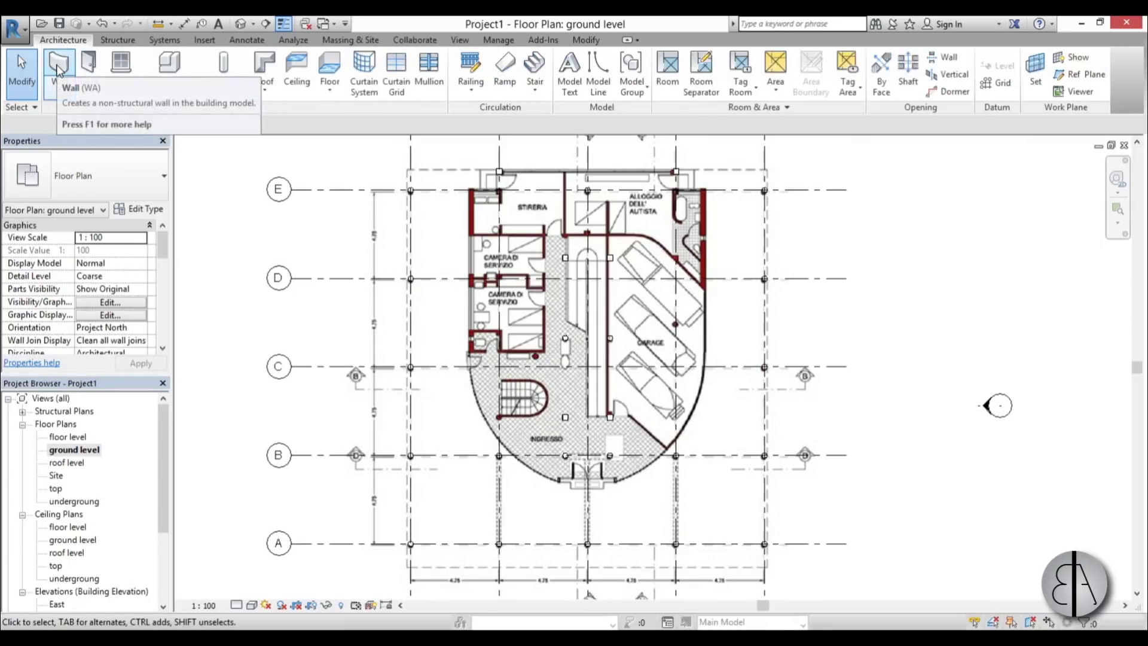
pyautogui.press('w')
pyautogui.press('a')
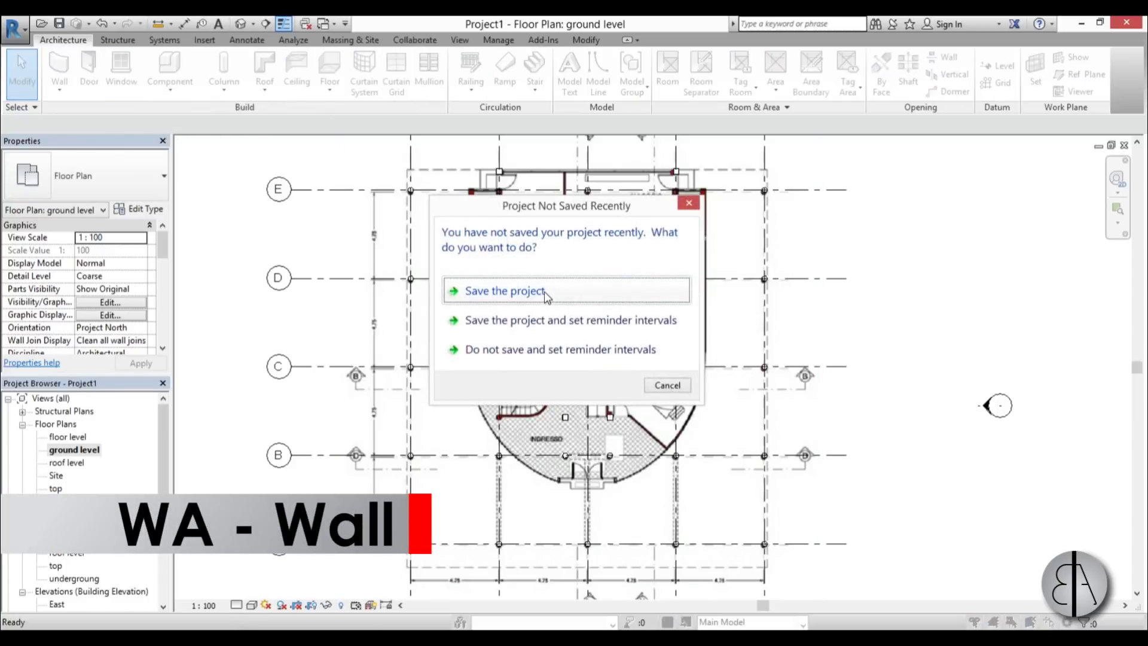
pyautogui.click(682, 387)
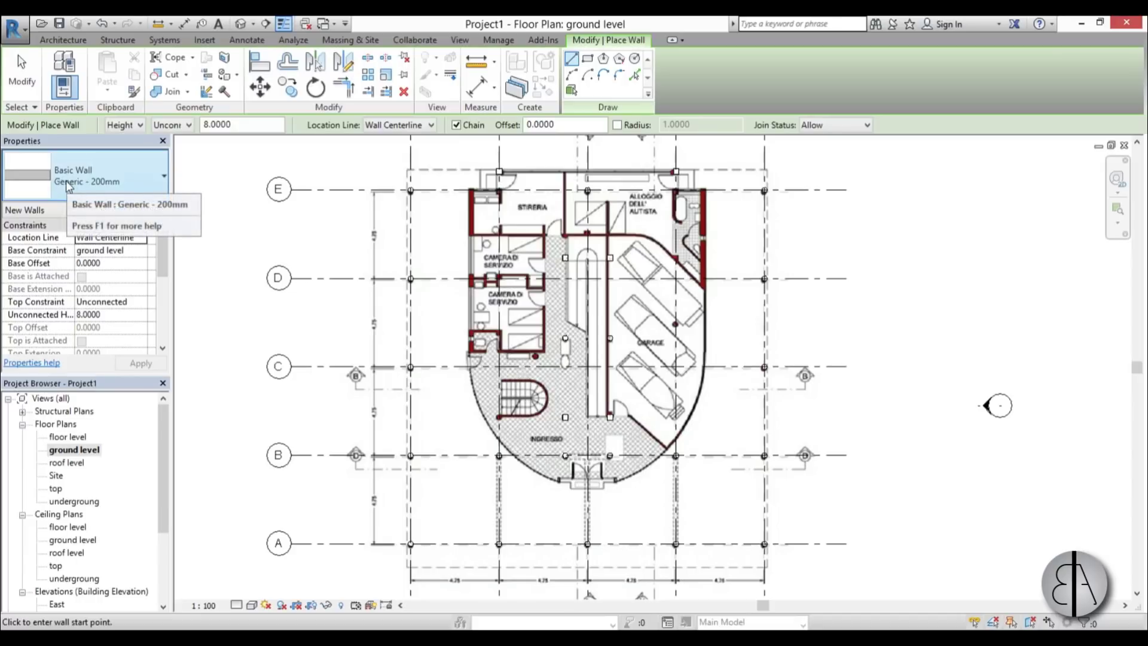
pyautogui.scroll(8, 469, 180)
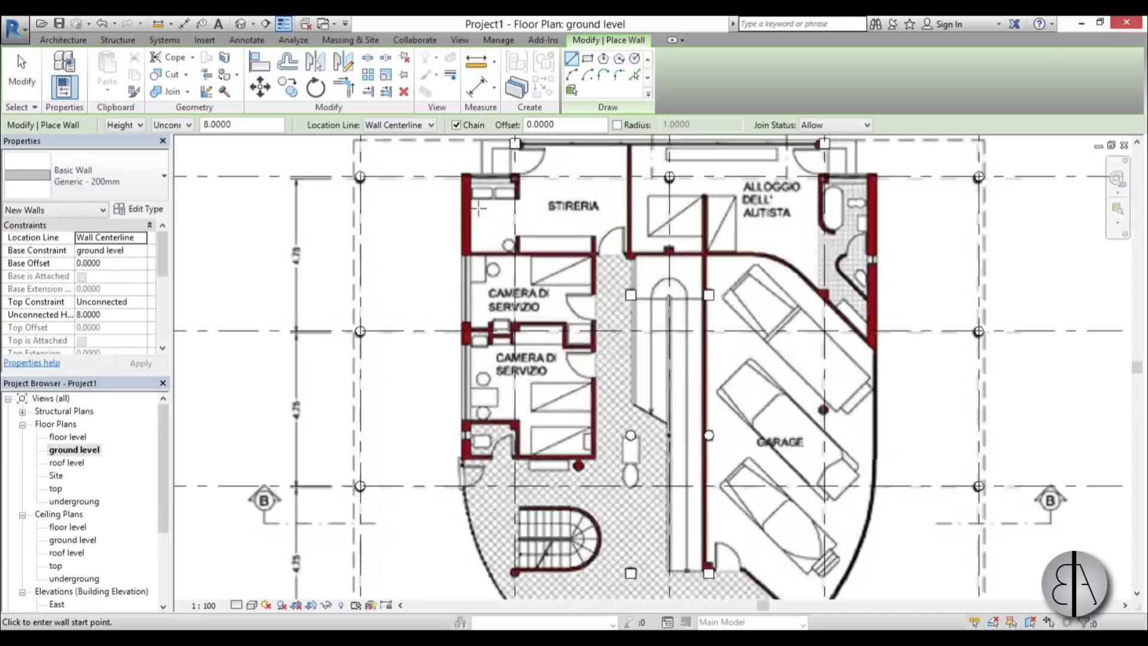
pyautogui.scroll(3, 469, 168)
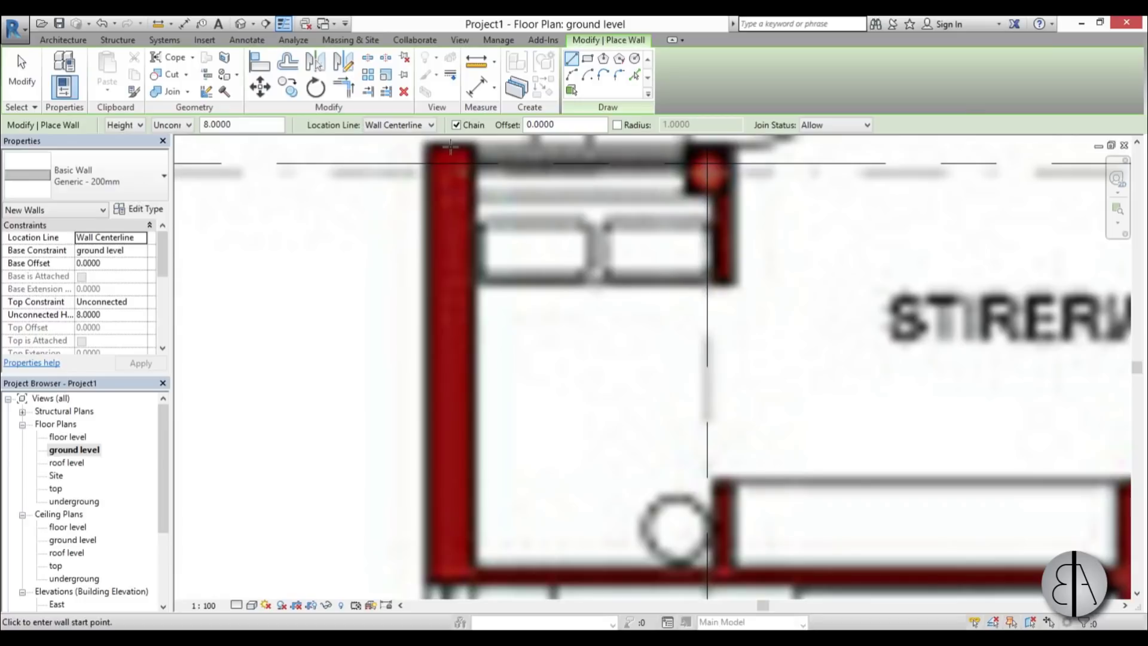
pyautogui.click(450, 145)
pyautogui.scroll(-3, 447, 200)
pyautogui.click(443, 442)
pyautogui.press('Escape')
pyautogui.press('Escape')
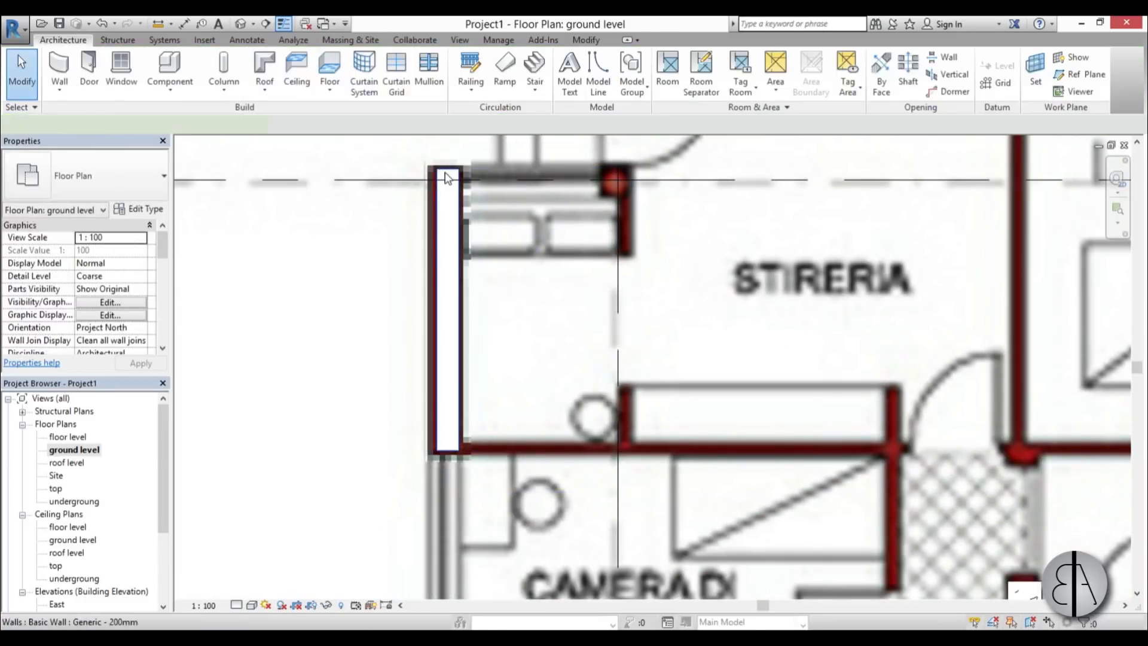
# Examine the new 200 mm wall's thickness and alignment against the plan image and the adjoining thinner partition
pyautogui.click(447, 178)
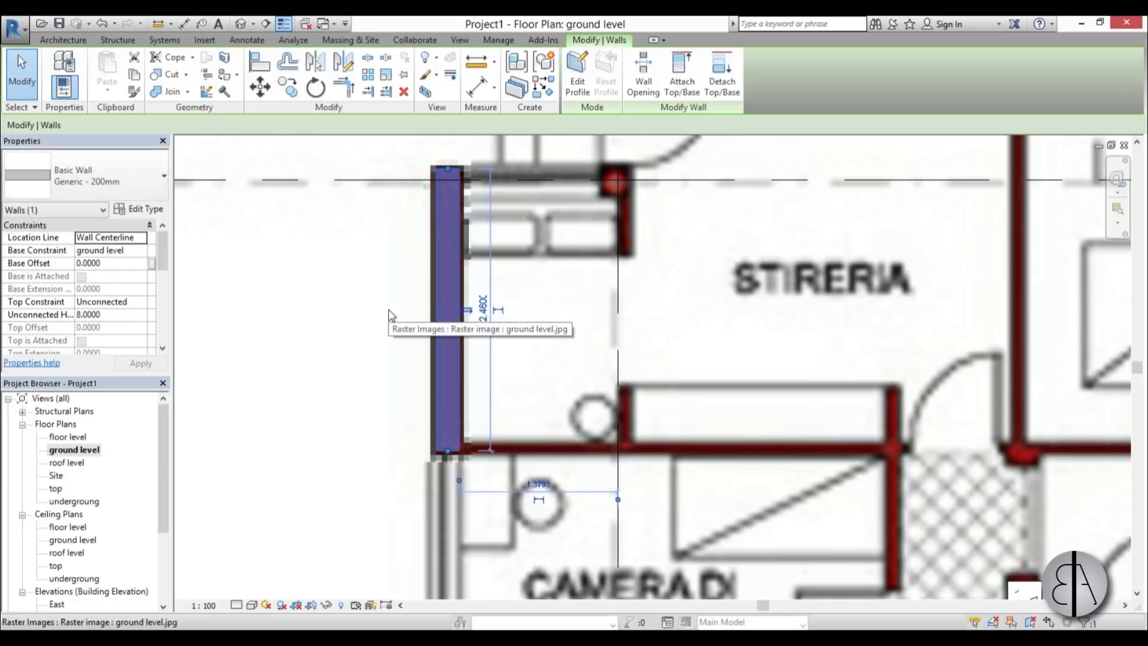
pyautogui.click(389, 315)
pyautogui.scroll(-2, 418, 257)
pyautogui.press('Escape')
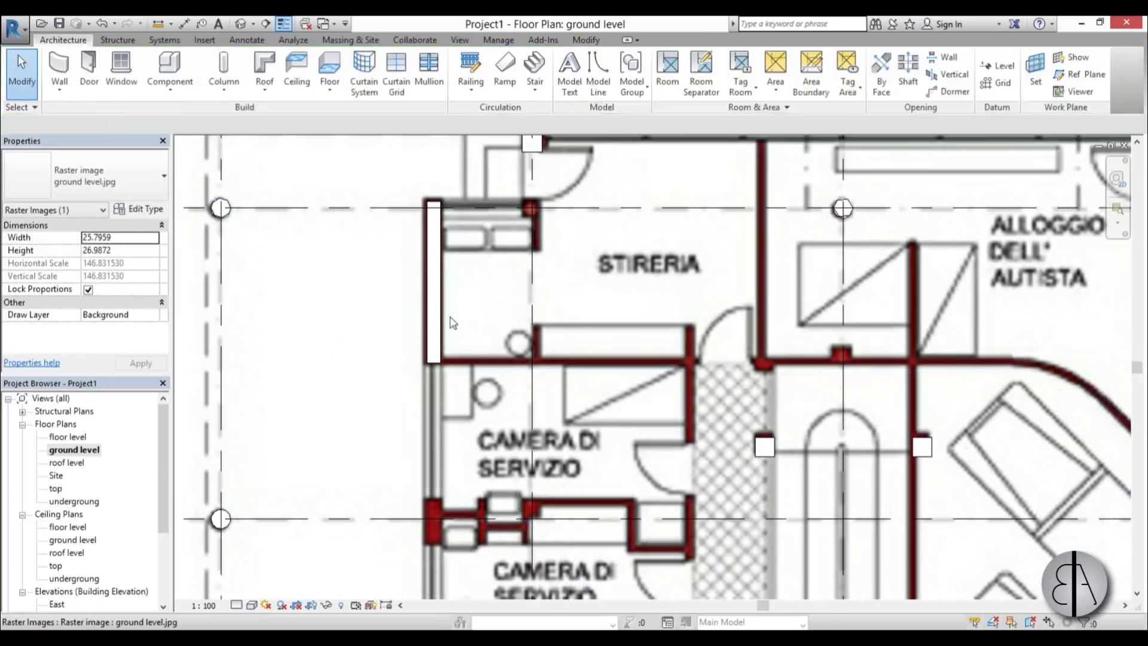
pyautogui.click(439, 338)
pyautogui.scroll(3, 441, 359)
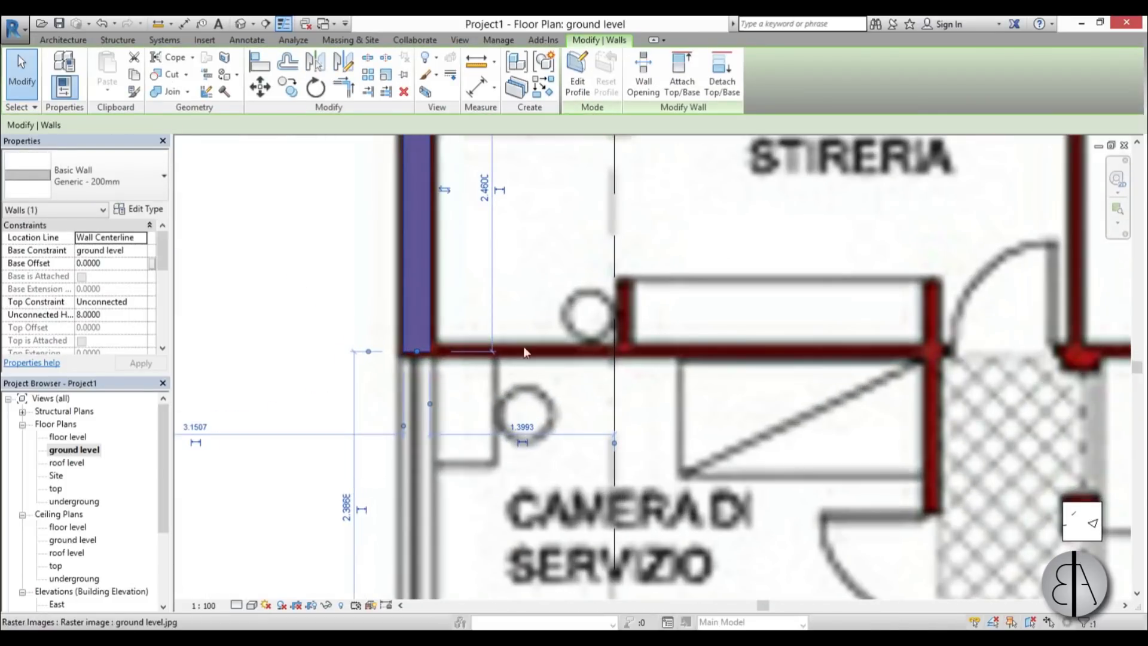
pyautogui.scroll(-4, 1103, 353)
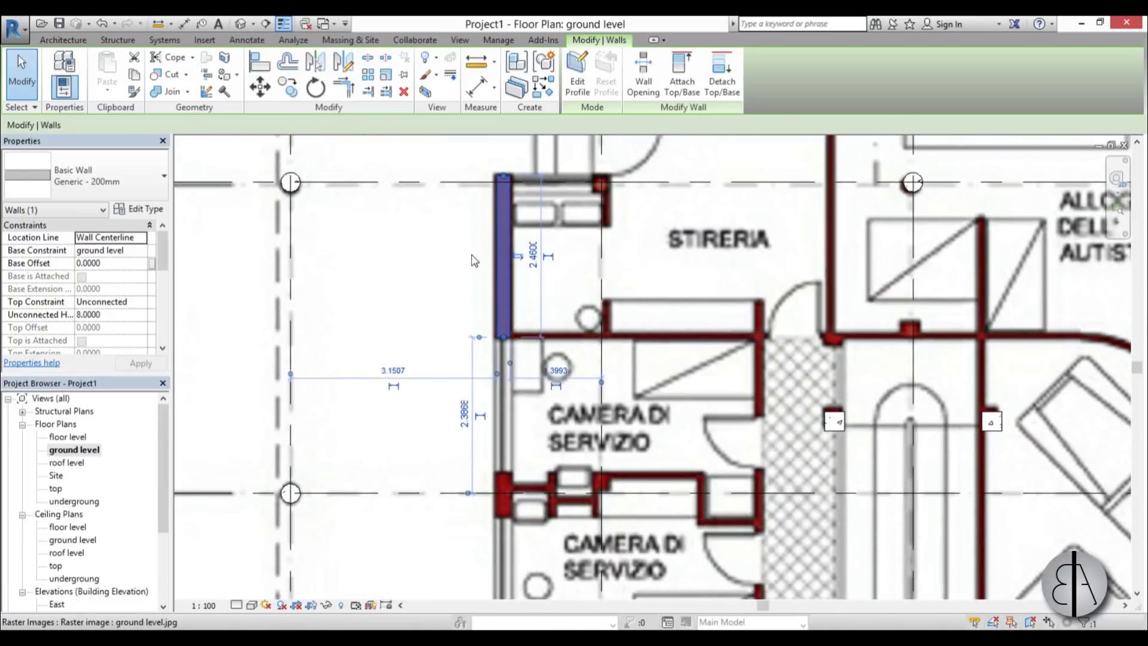
pyautogui.press('Escape')
pyautogui.click(495, 259)
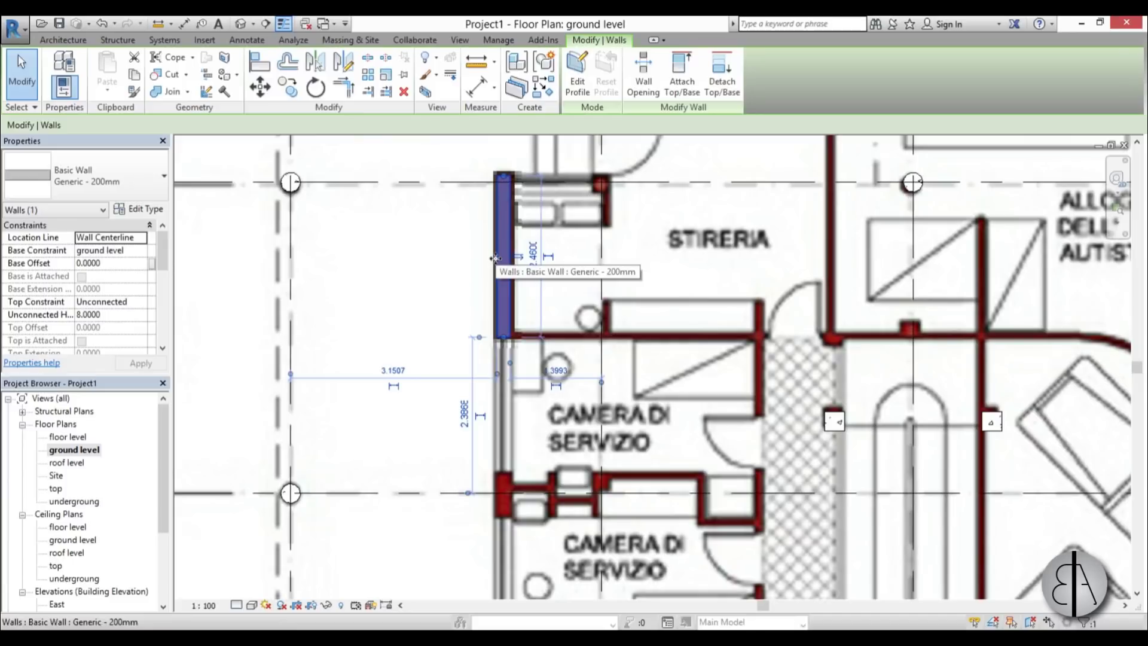
pyautogui.press('Escape')
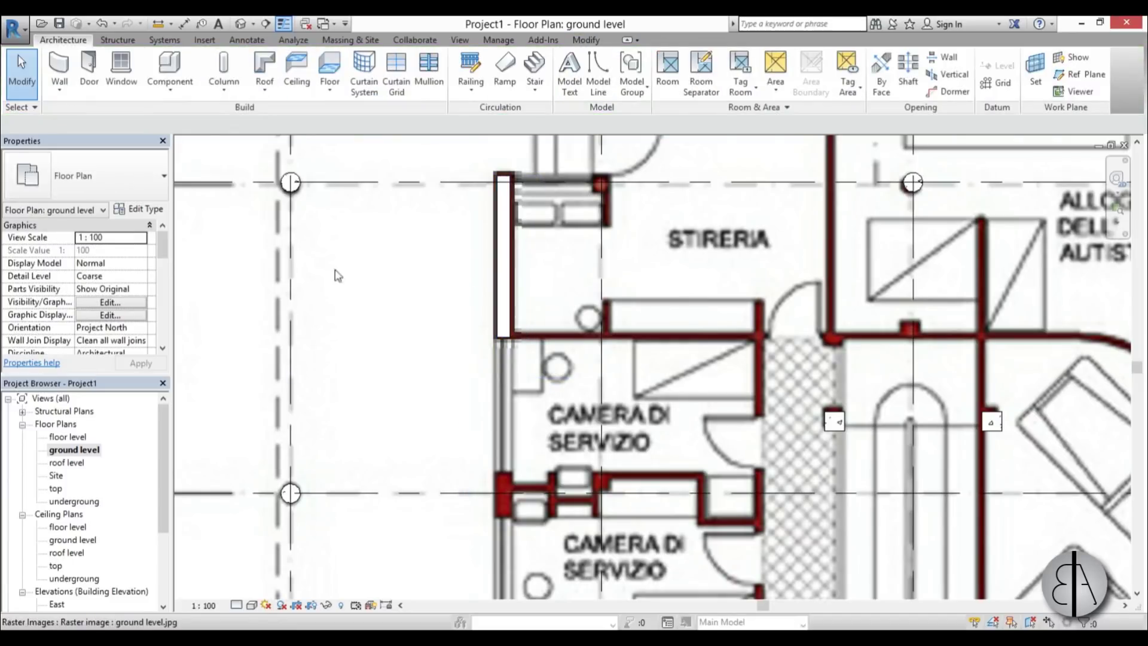
# Duplicate the Generic - 200mm wall type as Generic - 100mm
pyautogui.press('w')
pyautogui.press('a')
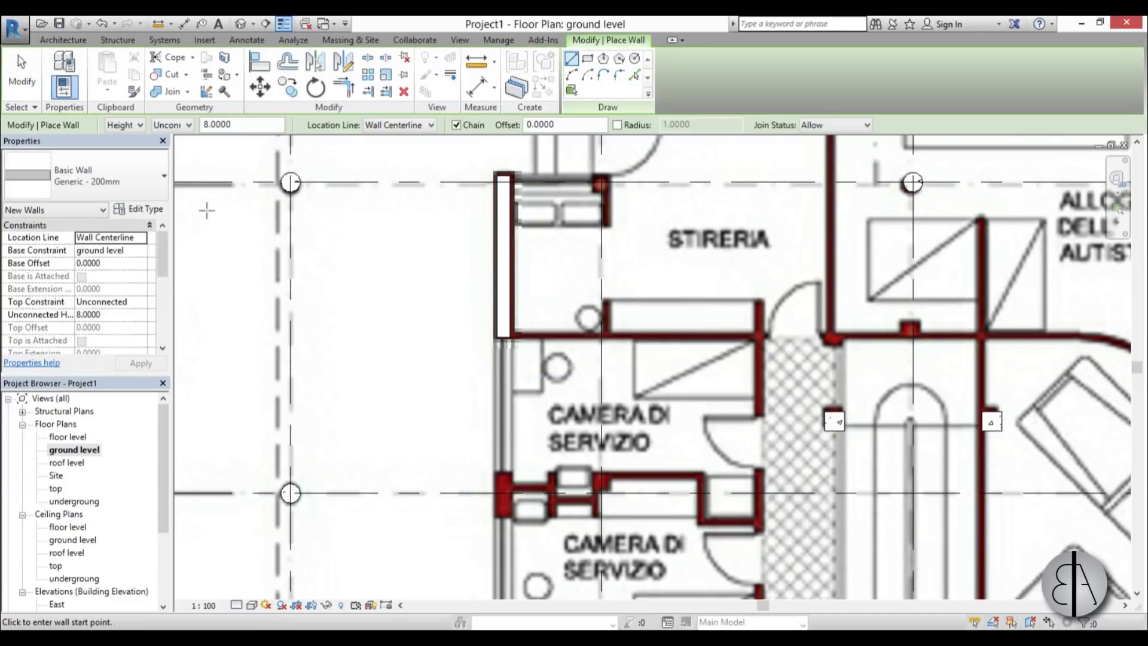
pyautogui.click(144, 210)
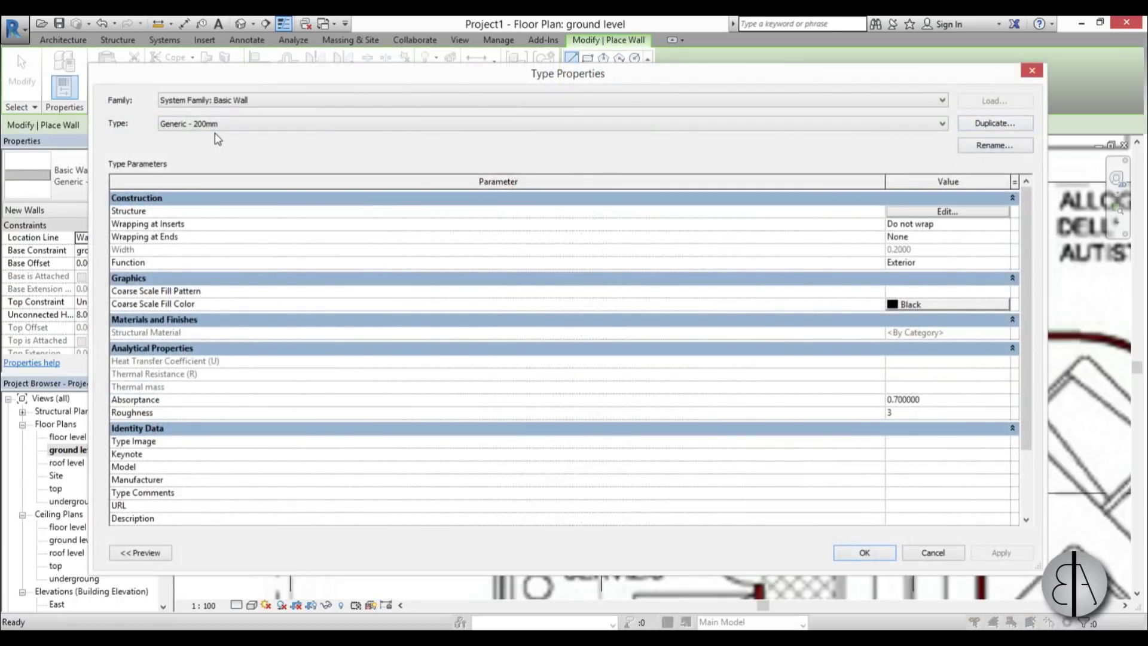
pyautogui.click(986, 126)
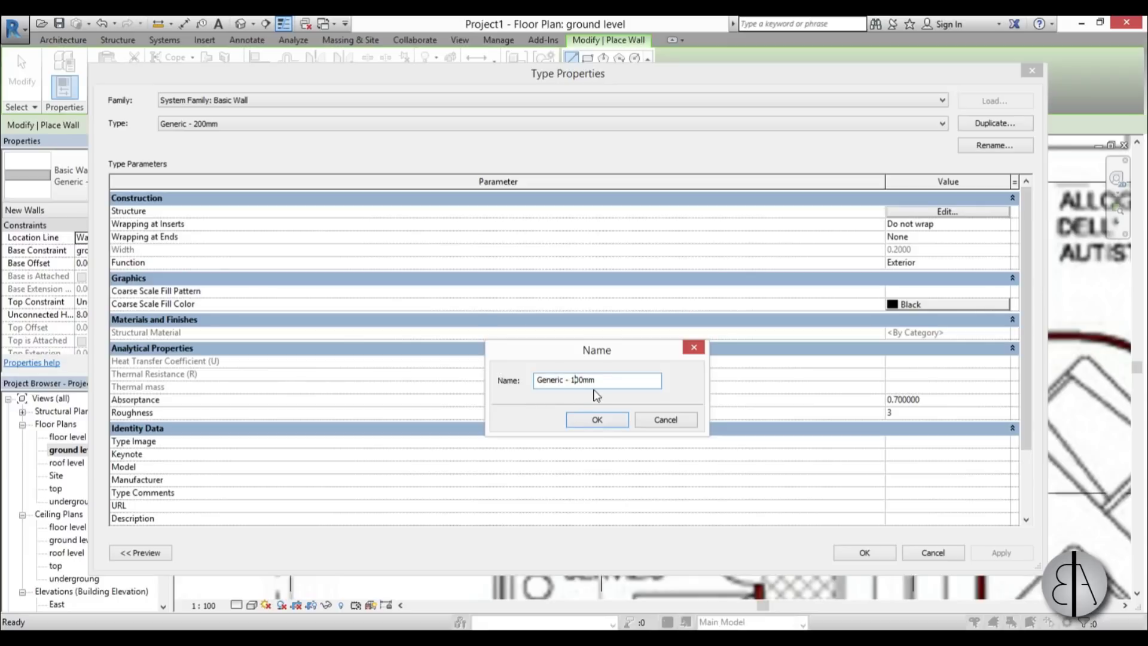
pyautogui.click(598, 420)
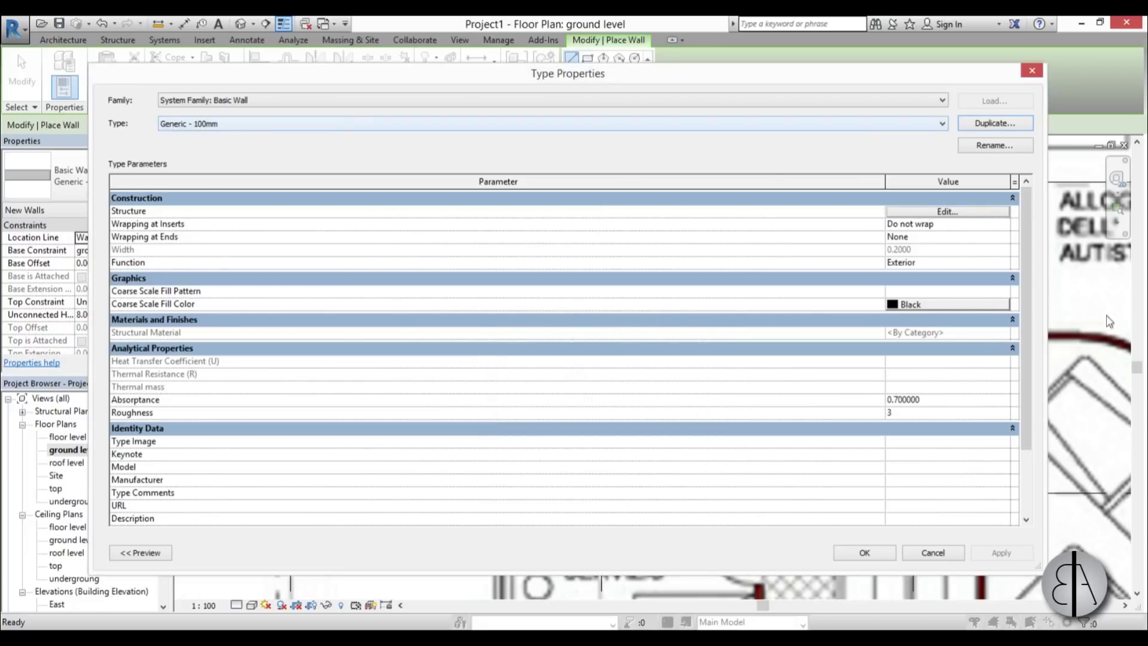
# Set the structure layer thickness of the Generic - 100mm wall type to 0.1 and accept the type changes
pyautogui.click(924, 213)
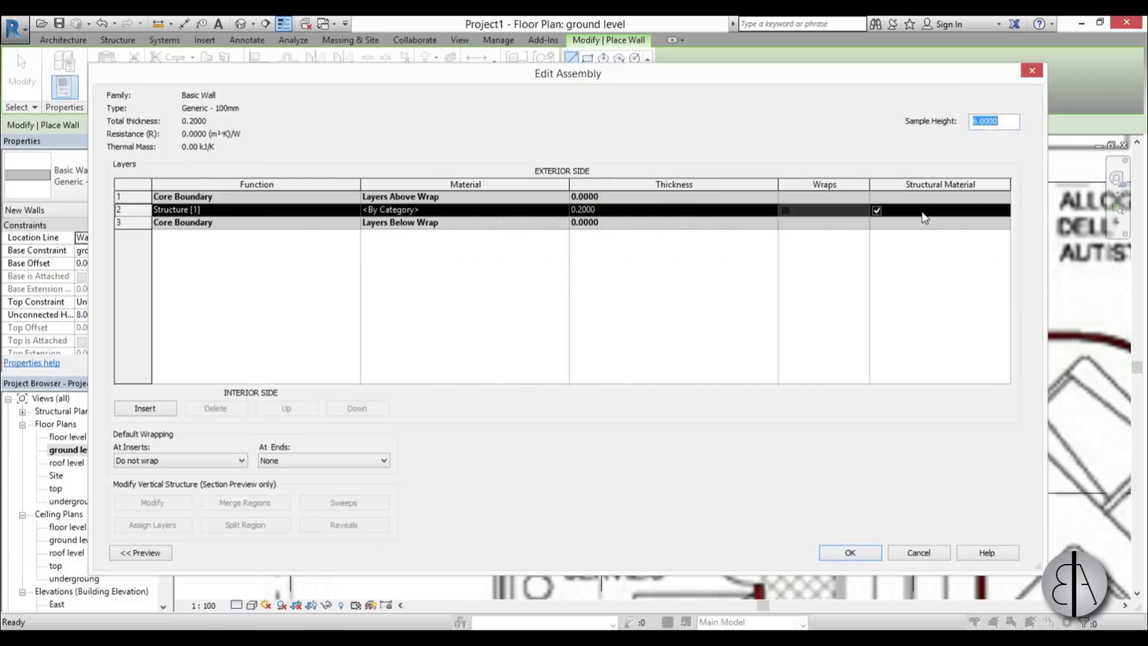
pyautogui.click(611, 210)
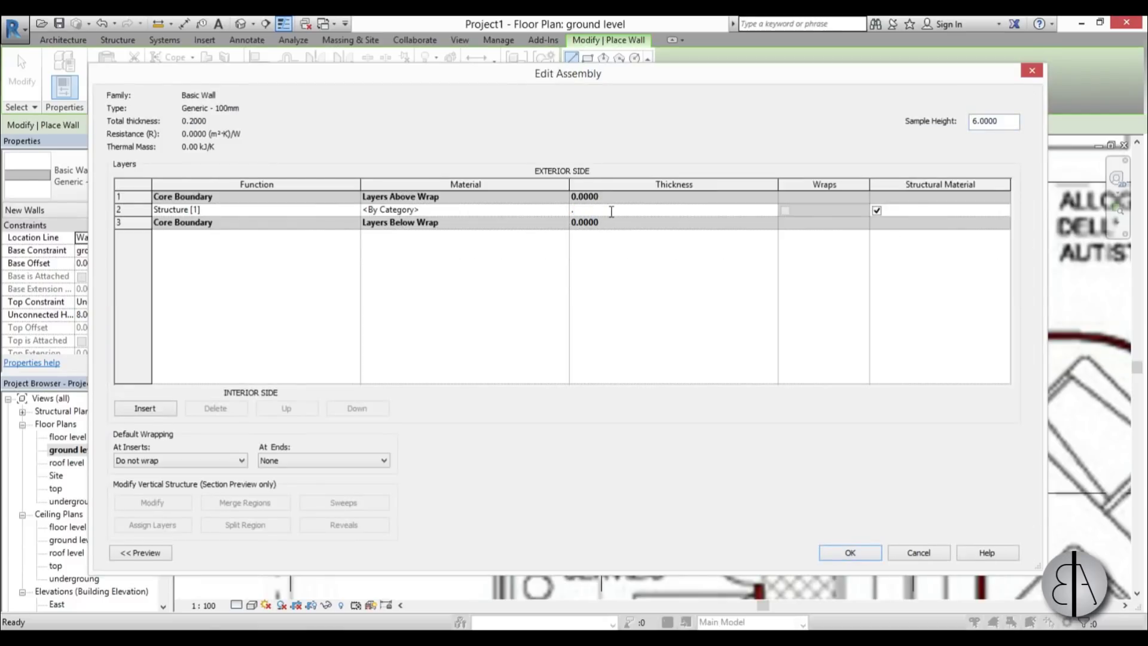
pyautogui.write('.1')
pyautogui.press('Tab')
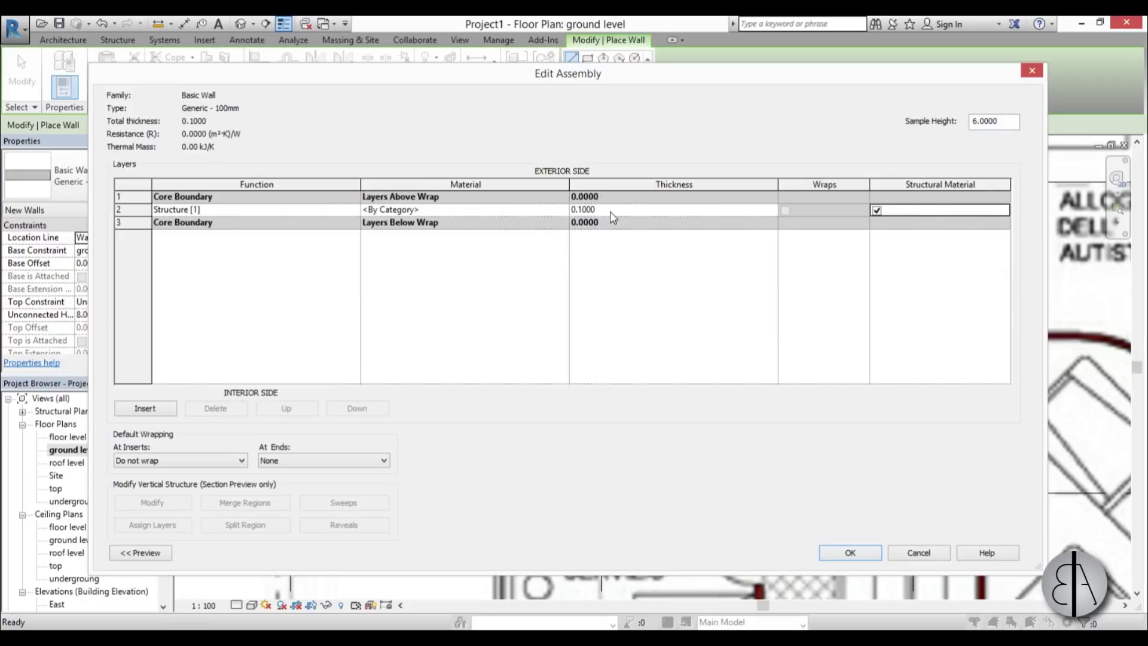
pyautogui.click(852, 554)
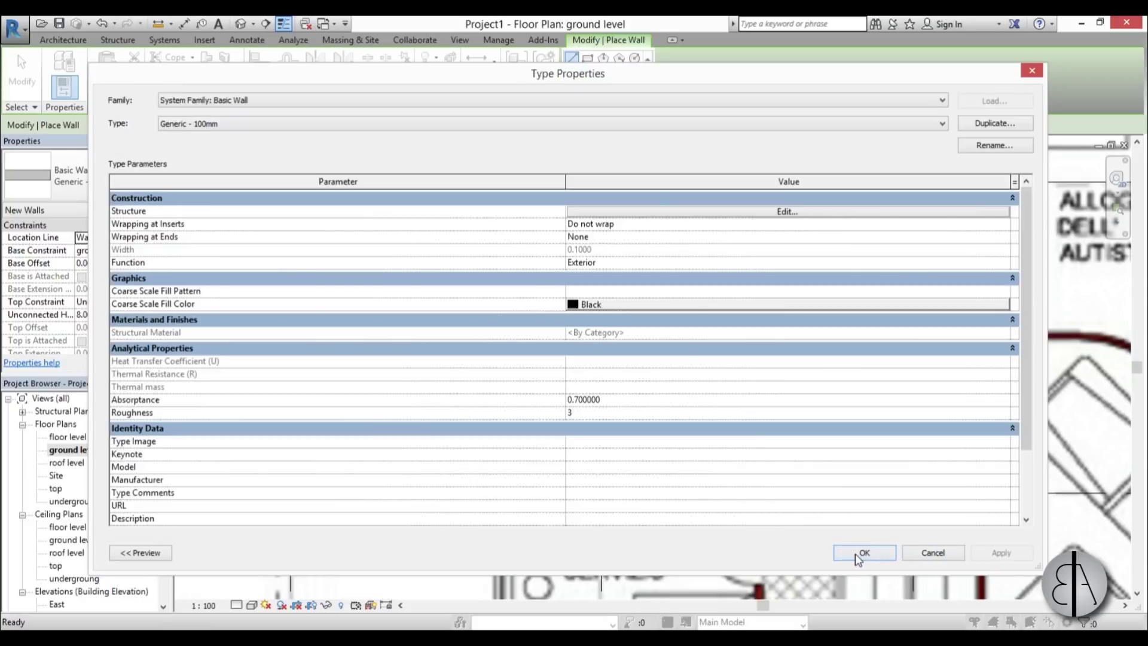
pyautogui.click(877, 559)
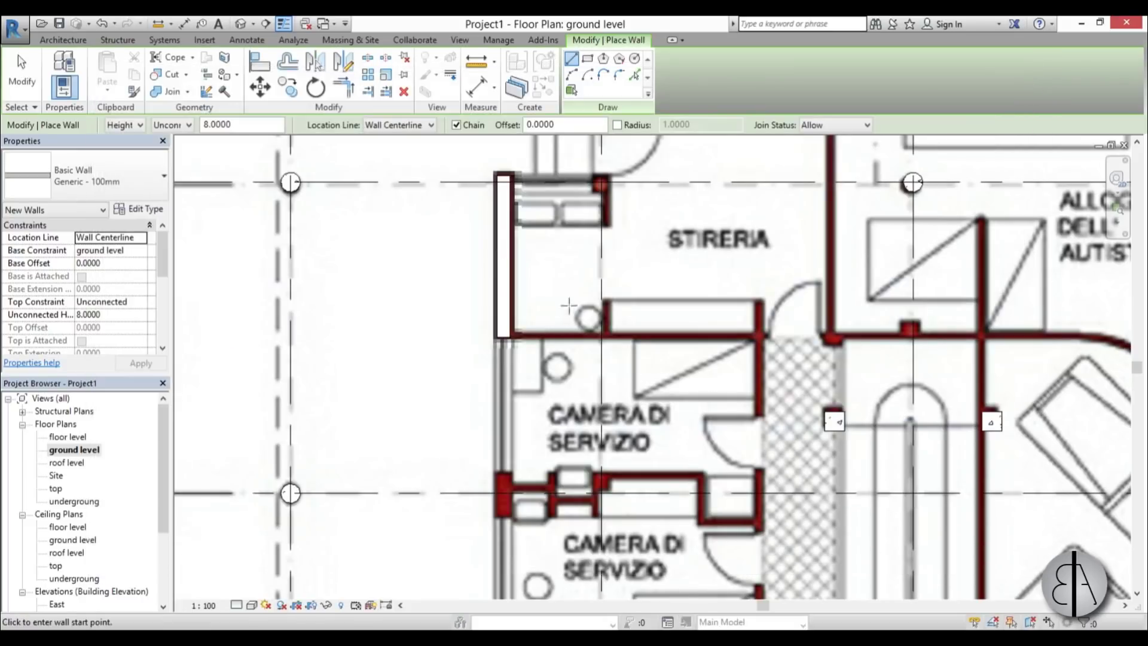
# Draw a 100 mm wall about 9.6 m long from the outer wall along the Stireria's south partition to the garage's curved wall
pyautogui.scroll(2, 526, 329)
pyautogui.click(494, 340)
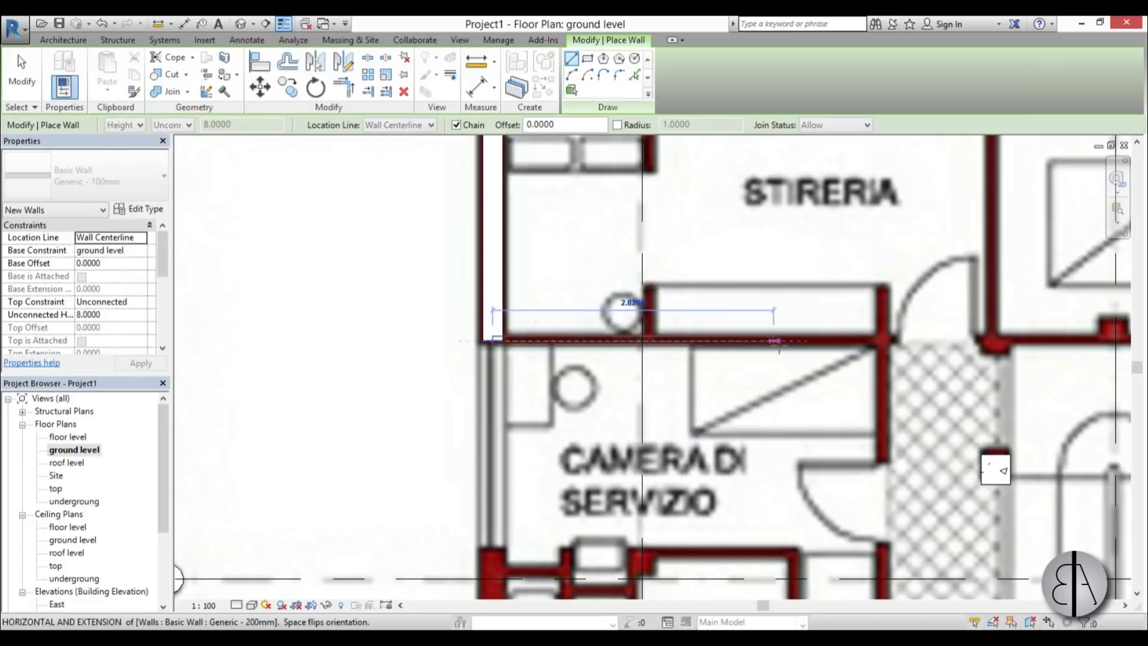
pyautogui.scroll(-2, 873, 341)
pyautogui.moveTo(874, 341); pyautogui.dragTo(568, 341, button='middle')
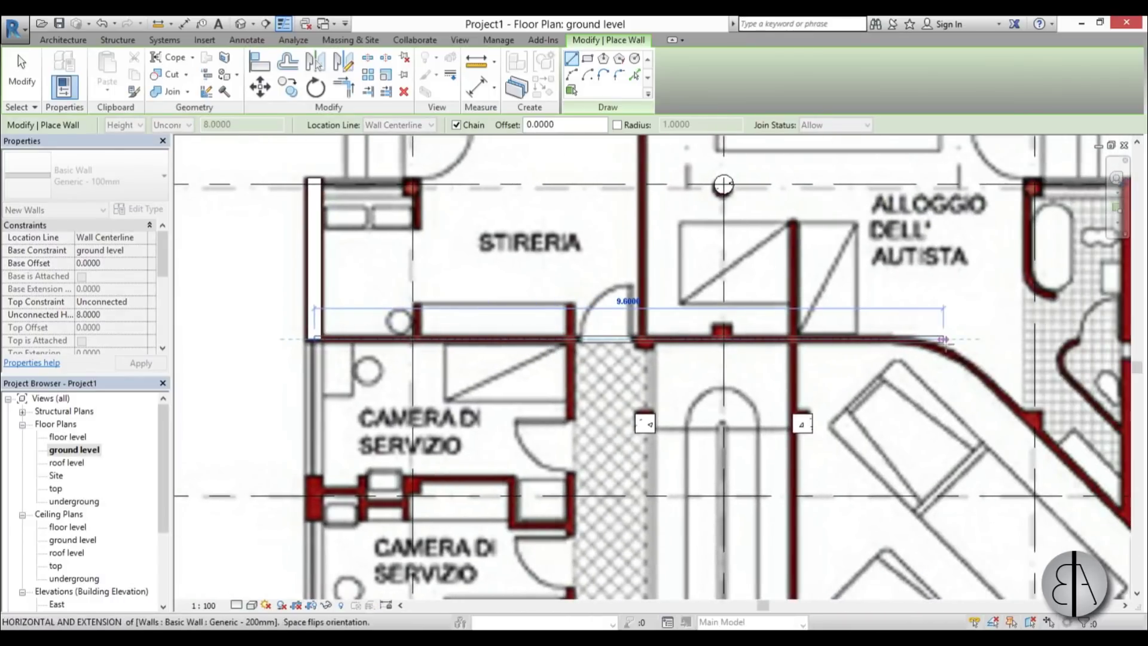
pyautogui.click(951, 339)
pyautogui.press('Escape')
pyautogui.press('Escape')
# Stretch the 200 mm outer west wall's lower end south past the two Camera di Servizio rooms to the WC's lower wall
pyautogui.scroll(2, 355, 359)
pyautogui.scroll(-2, 356, 371)
pyautogui.moveTo(364, 400); pyautogui.dragTo(423, 261, button='middle')
pyautogui.scroll(-1, 418, 260)
pyautogui.click(401, 205)
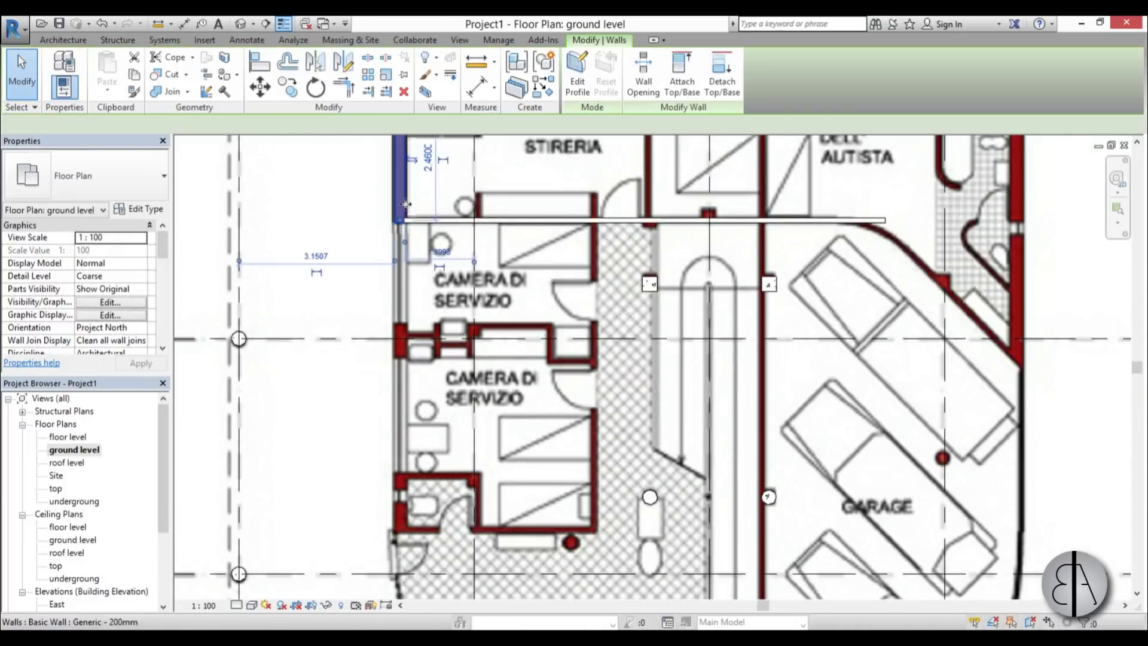
pyautogui.scroll(-2, 454, 194)
pyautogui.scroll(3, 450, 297)
pyautogui.moveTo(446, 170); pyautogui.dragTo(445, 443)
pyautogui.press('Escape')
pyautogui.scroll(5, 456, 440)
pyautogui.scroll(-6, 455, 340)
pyautogui.moveTo(530, 225); pyautogui.dragTo(530, 275, button='middle')
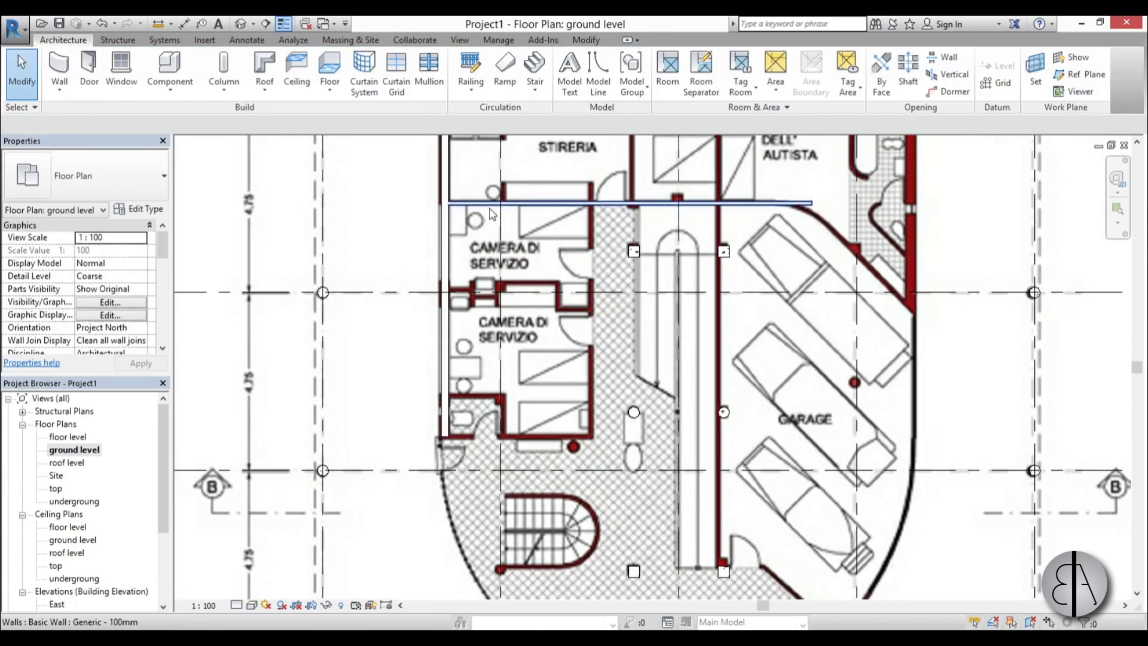
# Draw chained 100 mm walls along the service rooms' south side and up the corridor to the Stireria cabinet's end
pyautogui.press('w')
pyautogui.press('a')
pyautogui.scroll(3, 479, 437)
pyautogui.click(411, 438)
pyautogui.click(715, 438)
pyautogui.scroll(-3, 713, 457)
pyautogui.moveTo(713, 457)
pyautogui.mouseDown(button='middle')
pyautogui.moveTo(682, 484)
pyautogui.moveTo(670, 592)
pyautogui.mouseUp(button='middle')
pyautogui.click(670, 329)
pyautogui.press('Escape')
# Draw a 100 mm wall about 2.36 m long inside the Stireria up to grid line E, and another separating it from the Alloggio dell'Autista
pyautogui.scroll(3, 596, 333)
pyautogui.click(561, 366)
pyautogui.scroll(-1, 561, 343)
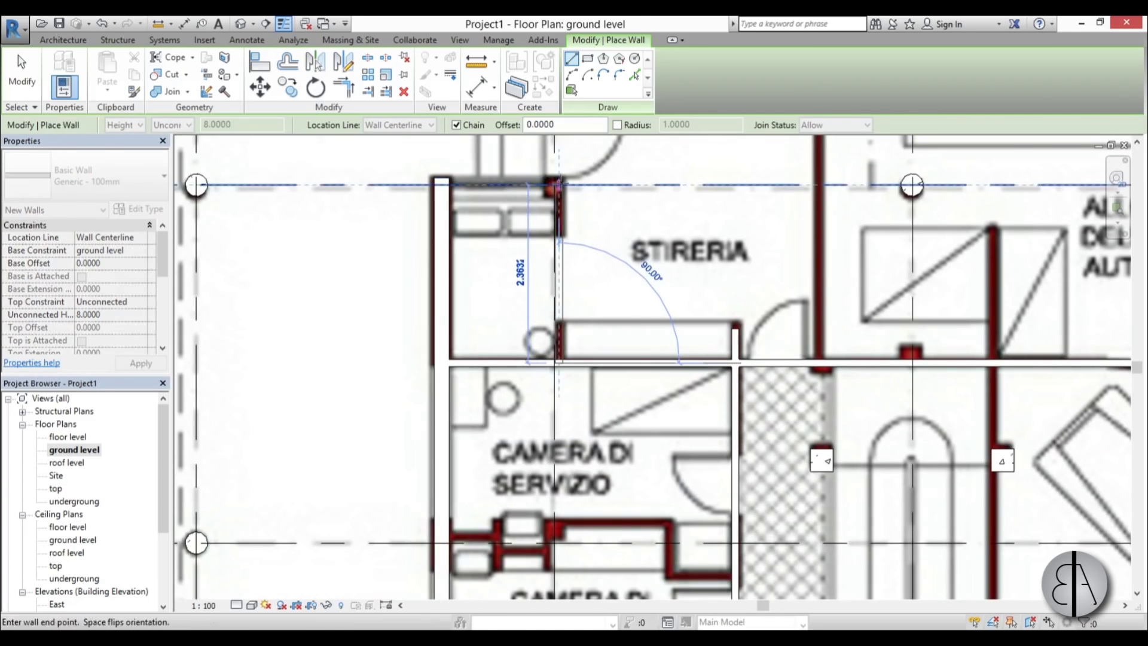
pyautogui.click(559, 184)
pyautogui.press('Escape')
pyautogui.scroll(-1, 559, 185)
pyautogui.moveTo(854, 289); pyautogui.dragTo(661, 346, button='middle')
pyautogui.click(554, 379)
pyautogui.scroll(2, 555, 183)
pyautogui.click(553, 191)
# Draw the long 100 mm wall from inside the Alloggio dell'Autista south along the ramp to the garage door
pyautogui.moveTo(833, 379); pyautogui.dragTo(637, 227, button='middle')
pyautogui.scroll(1, 637, 223)
pyautogui.click(578, 191)
pyautogui.scroll(-4, 578, 197)
pyautogui.moveTo(578, 538)
pyautogui.mouseDown(button='middle')
pyautogui.moveTo(602, 423)
pyautogui.moveTo(602, 335)
pyautogui.mouseUp(button='middle')
pyautogui.scroll(3, 602, 335)
pyautogui.click(600, 361)
pyautogui.press('Escape')
pyautogui.press('Escape')
# Draw the stepped 100 mm closet walls between the two Camera di Servizio rooms, ending at the corridor wall
pyautogui.scroll(-2, 577, 353)
pyautogui.press('w')
pyautogui.press('a')
pyautogui.scroll(4, 539, 300)
pyautogui.scroll(-2, 496, 290)
pyautogui.scroll(3, 419, 335)
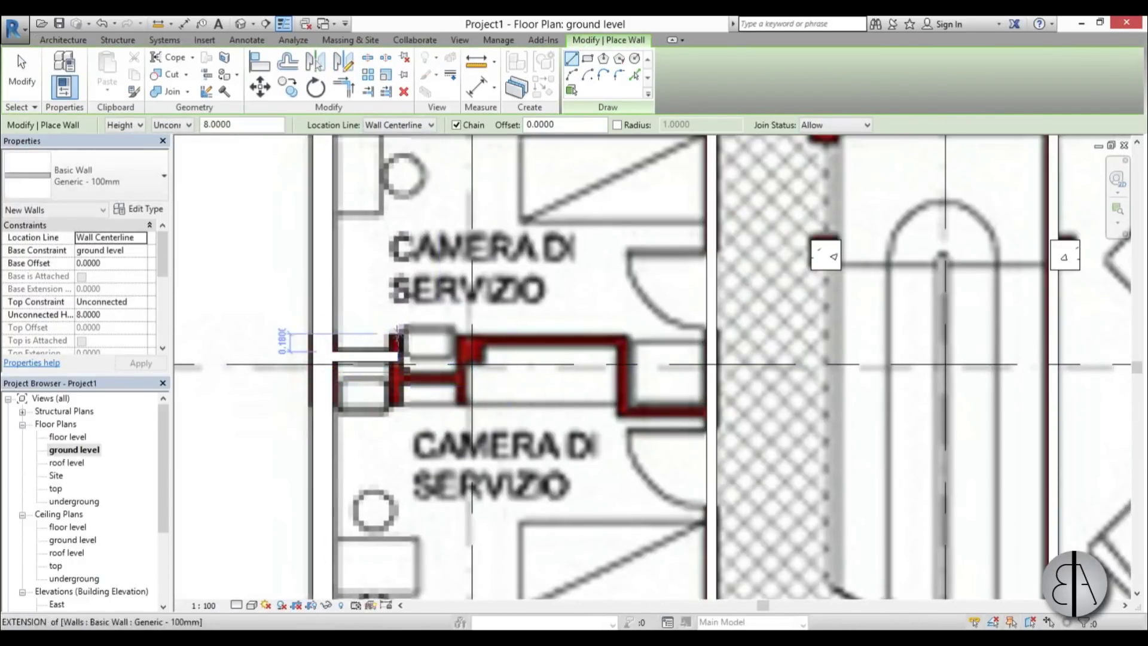
pyautogui.click(461, 341)
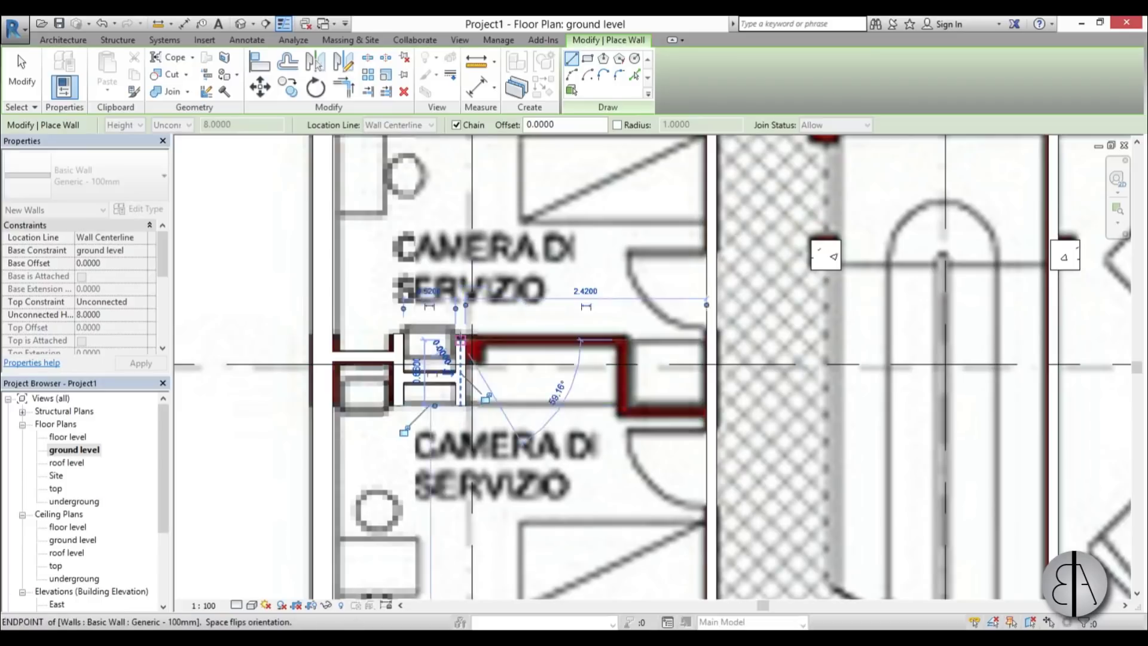
pyautogui.click(625, 340)
pyautogui.click(625, 412)
pyautogui.click(710, 412)
pyautogui.press('Escape')
# Draw the straight 100 mm wall between the Alloggio dell'Autista and its bathroom, running south from grid line E
pyautogui.scroll(-2, 488, 446)
pyautogui.scroll(-1, 509, 411)
pyautogui.moveTo(856, 255); pyautogui.dragTo(464, 324, button='middle')
pyautogui.scroll(5, 468, 274)
pyautogui.click(523, 194)
pyautogui.click(523, 404)
pyautogui.press('Escape')
pyautogui.moveTo(414, 476); pyautogui.dragTo(534, 302, button='middle')
pyautogui.scroll(-2, 534, 302)
pyautogui.scroll(2, 691, 459)
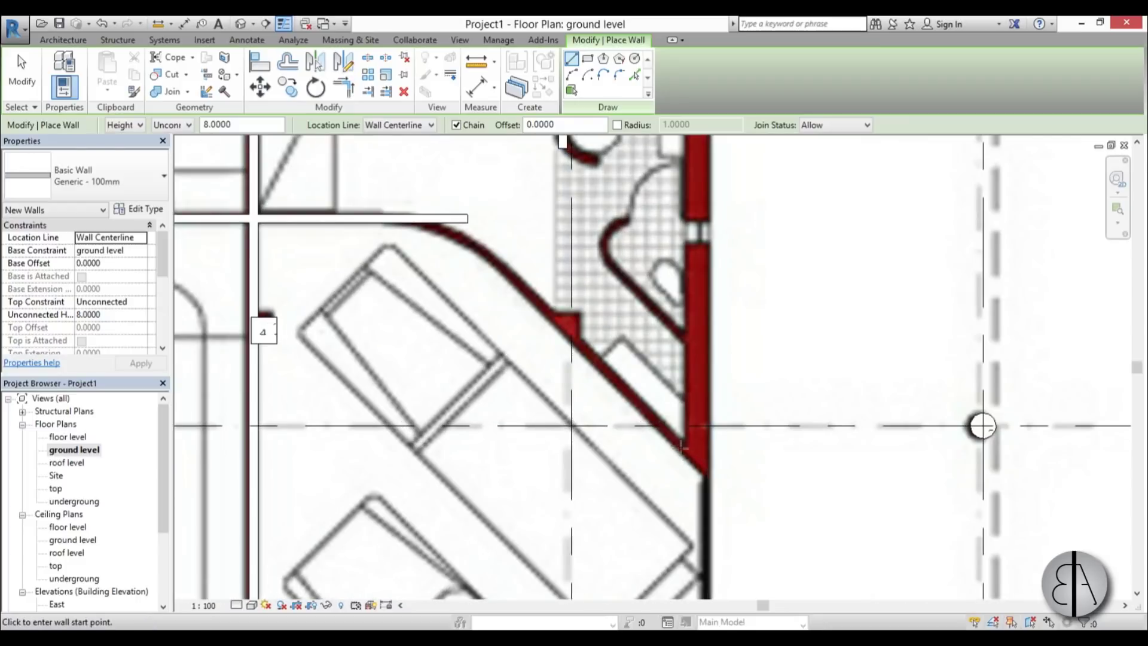
# Draw the diagonal 100 mm wall from the east outer wall up to the end of the horizontal wall above the garage
pyautogui.click(681, 445)
pyautogui.click(468, 219)
pyautogui.press('Escape')
pyautogui.moveTo(468, 228); pyautogui.dragTo(287, 276, button='middle')
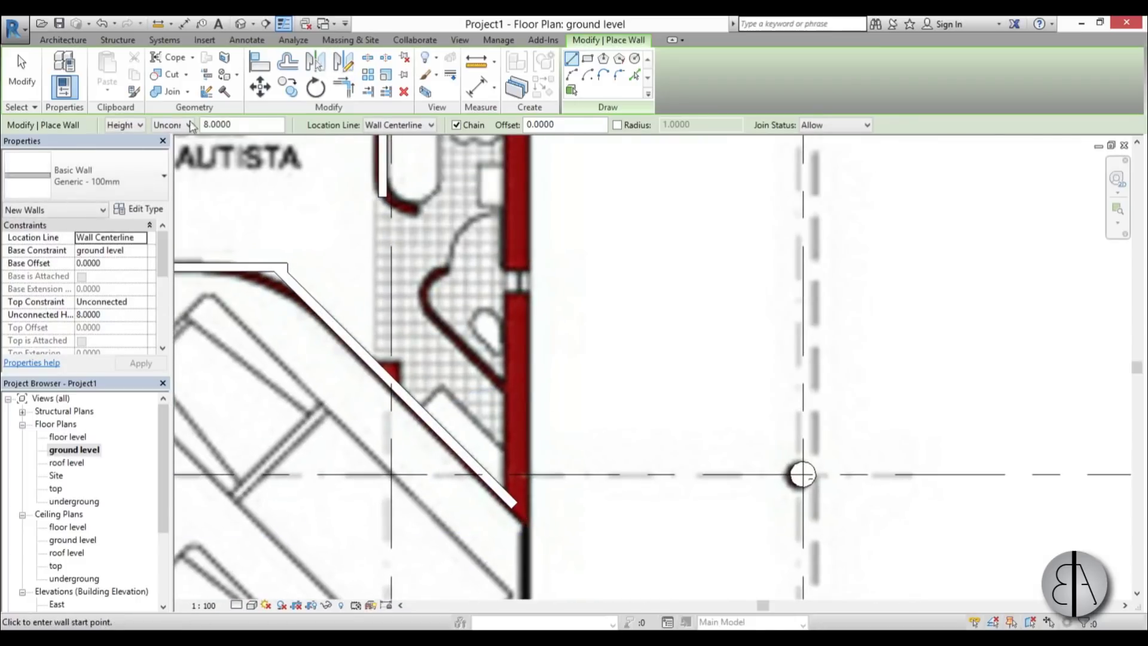
# Draw the 200 mm outer wall along the bathroom's east side, from its northeast corner down to the diagonal garage wall
pyautogui.click(98, 182)
pyautogui.click(98, 333)
pyautogui.scroll(2, 532, 277)
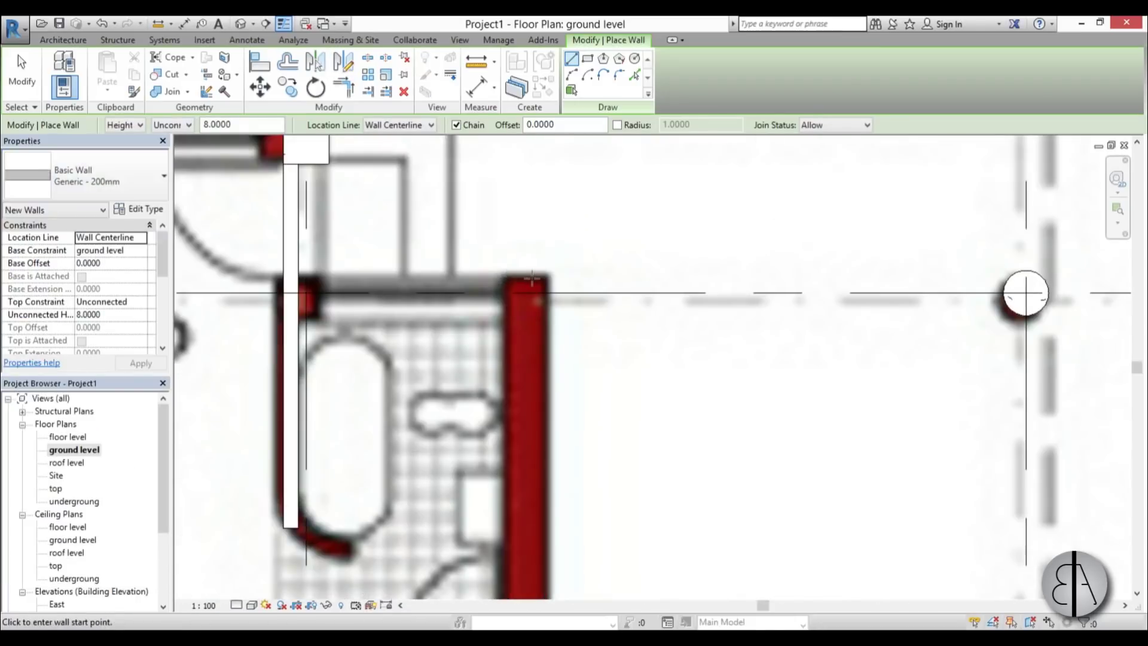
pyautogui.click(531, 277)
pyautogui.scroll(-5, 527, 275)
pyautogui.moveTo(530, 407)
pyautogui.mouseDown(button='middle')
pyautogui.moveTo(522, 189)
pyautogui.moveTo(451, 382)
pyautogui.mouseUp(button='middle')
pyautogui.click(522, 359)
pyautogui.press('Escape')
pyautogui.scroll(4, 411, 269)
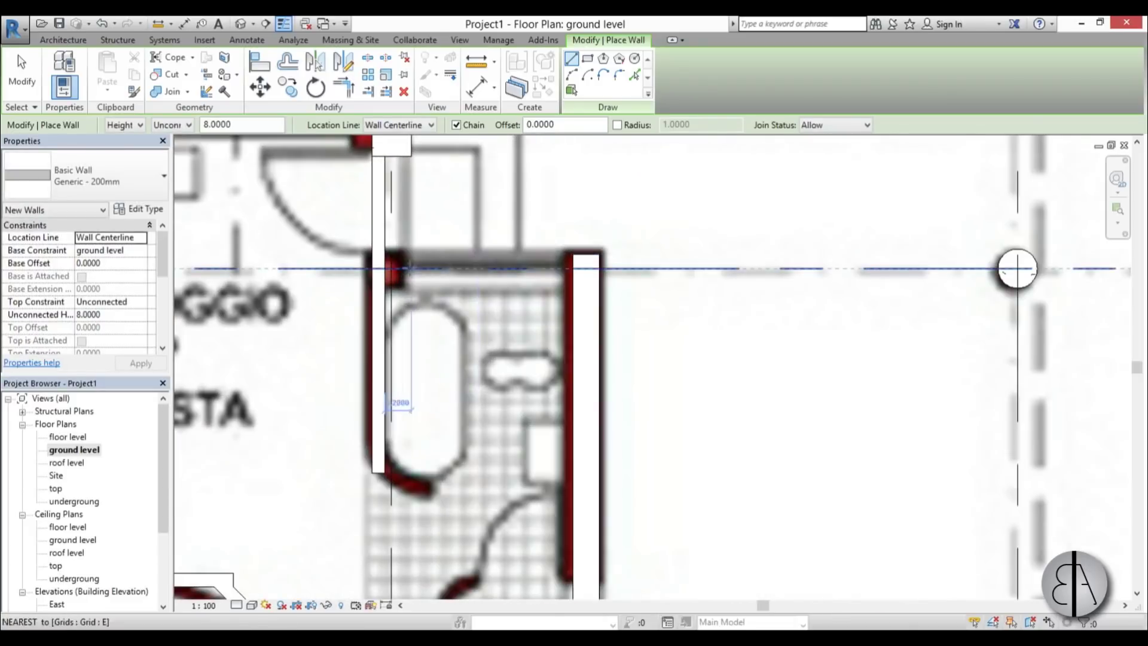
# Draw short 200 mm walls along grid line E closing the north side of the bathroom and of the small room west of the Stireria
pyautogui.scroll(-4, 379, 269)
pyautogui.moveTo(379, 269); pyautogui.dragTo(592, 310, button='middle')
pyautogui.scroll(1, 589, 310)
pyautogui.click(593, 310)
pyautogui.click(711, 310)
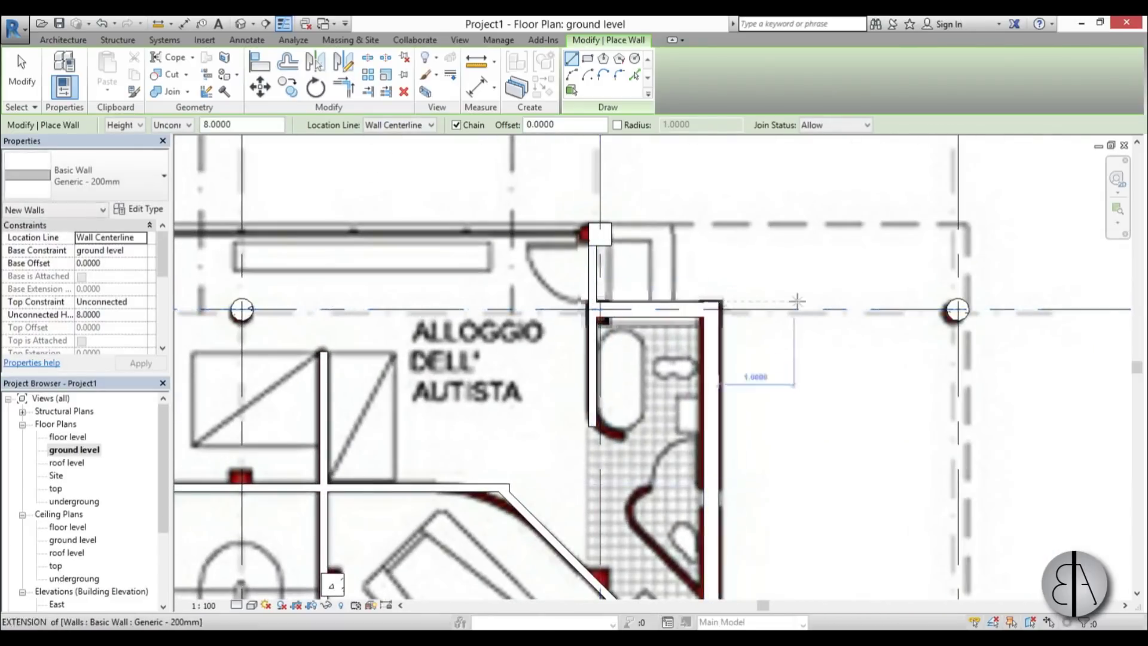
pyautogui.scroll(-3, 732, 307)
pyautogui.scroll(4, 278, 309)
pyautogui.click(277, 311)
pyautogui.click(410, 310)
pyautogui.scroll(-5, 435, 317)
pyautogui.moveTo(473, 562); pyautogui.dragTo(477, 259, button='middle')
pyautogui.scroll(3, 682, 437)
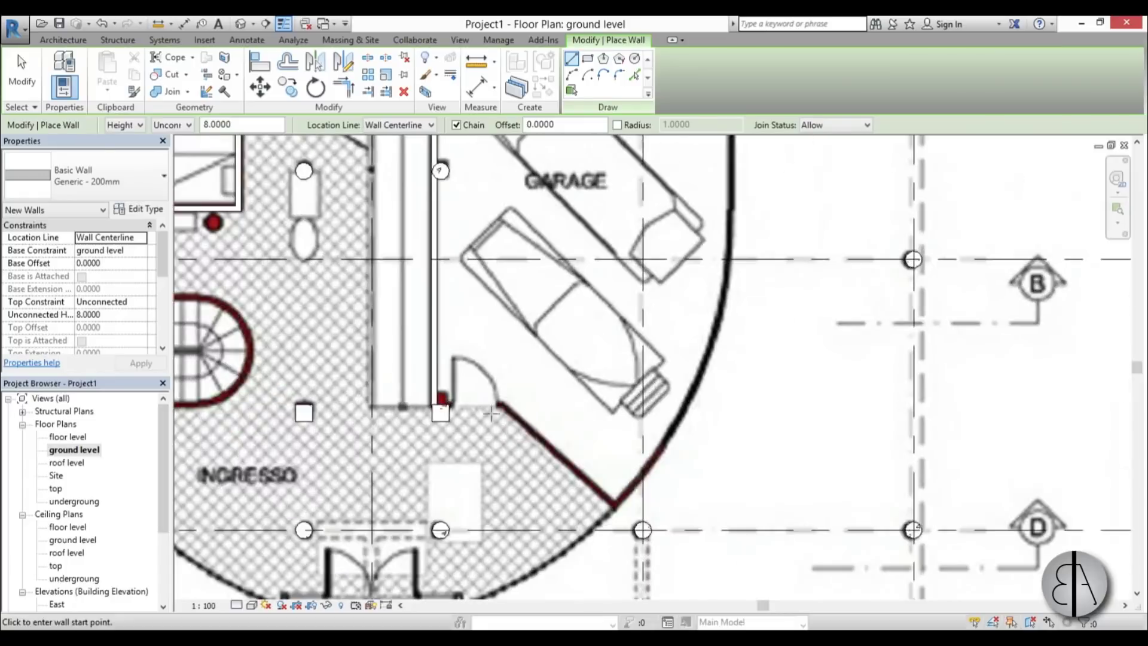
# Draw the 100 mm garage wall from the square column east across the door, and diagonally down to the curved outer wall
pyautogui.scroll(2, 493, 412)
pyautogui.press('Escape')
pyautogui.click(59, 72)
pyautogui.click(123, 191)
pyautogui.scroll(1, 106, 299)
pyautogui.click(107, 239)
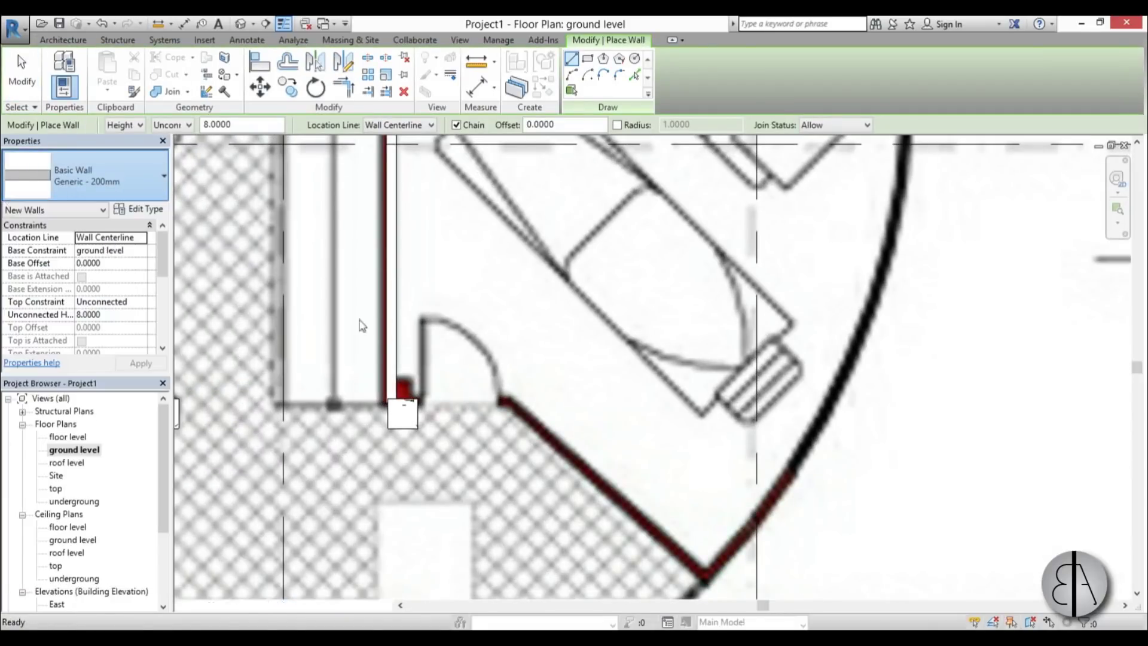
pyautogui.click(415, 419)
pyautogui.click(518, 419)
pyautogui.moveTo(705, 575); pyautogui.dragTo(637, 449, button='middle')
pyautogui.click(638, 451)
pyautogui.press('Escape')
pyautogui.scroll(-2, 539, 333)
pyautogui.moveTo(588, 250); pyautogui.dragTo(517, 464, button='middle')
pyautogui.scroll(-1, 517, 464)
pyautogui.scroll(3, 594, 321)
pyautogui.press('Escape')
pyautogui.scroll(-3, 720, 287)
pyautogui.moveTo(682, 299); pyautogui.dragTo(644, 376, button='middle')
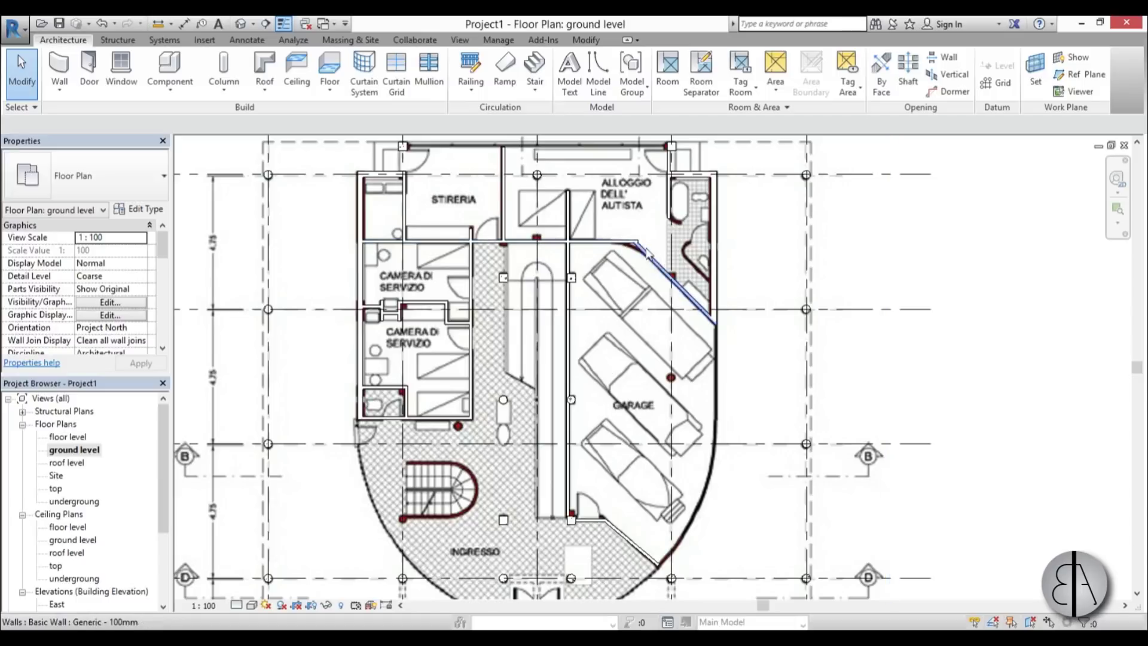
# Align the west face of the long 100 mm ramp wall with the west face of the square column beside it
pyautogui.scroll(6, 563, 329)
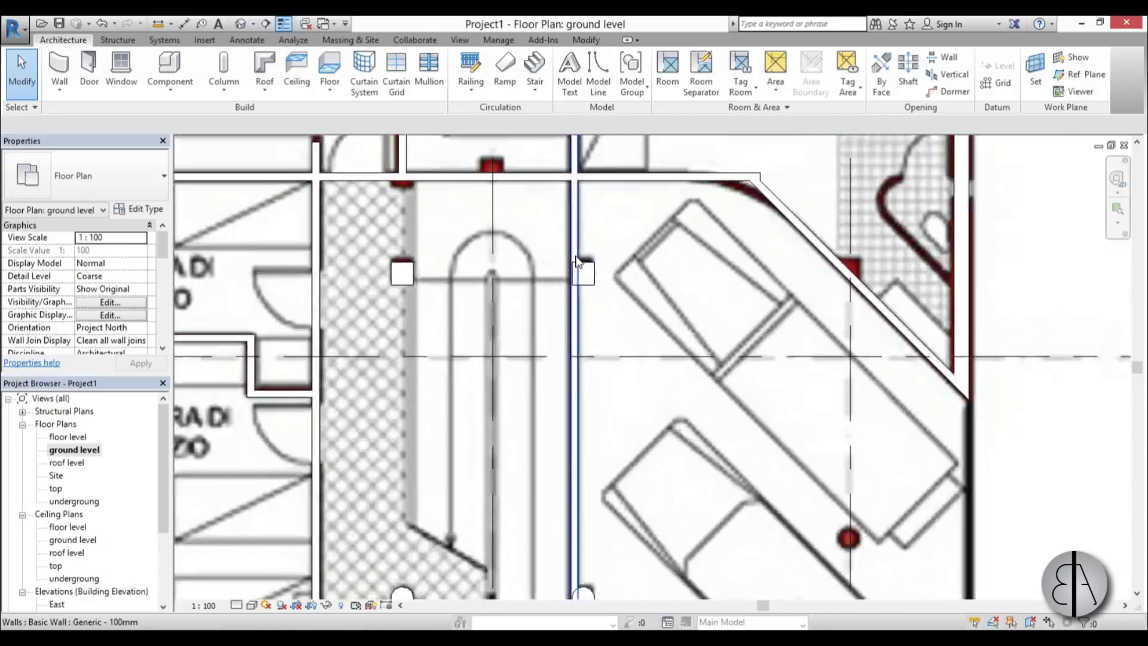
pyautogui.scroll(-3, 609, 325)
pyautogui.moveTo(595, 388); pyautogui.dragTo(614, 392, button='middle')
pyautogui.moveTo(468, 344); pyautogui.dragTo(480, 368, button='middle')
pyautogui.scroll(7, 478, 368)
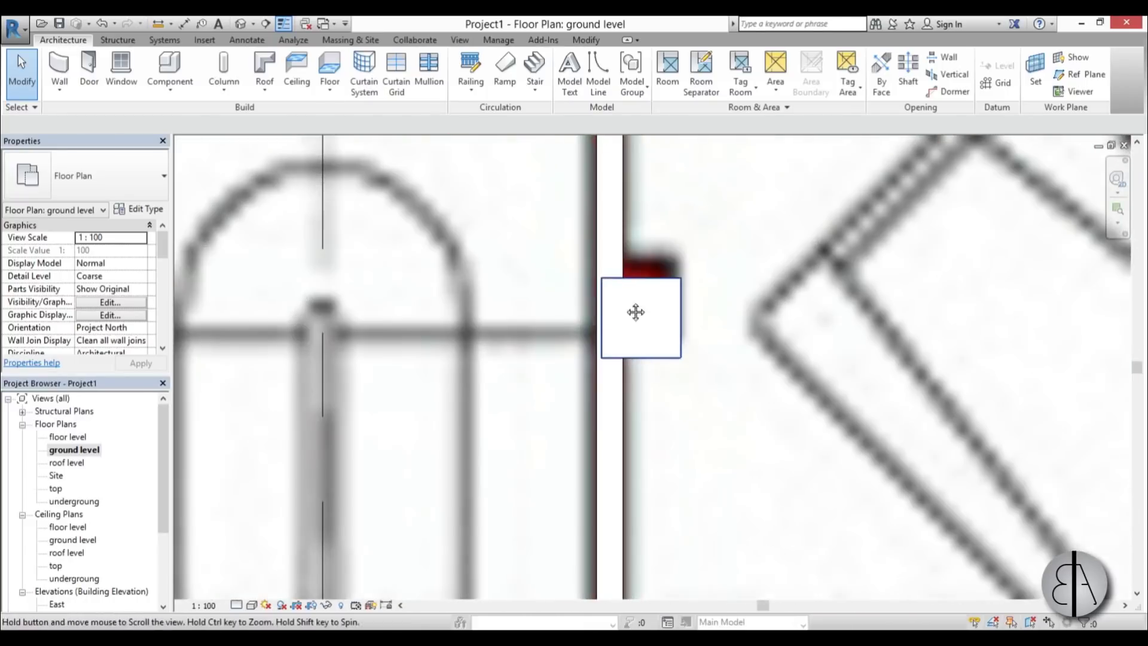
pyautogui.scroll(2, 548, 355)
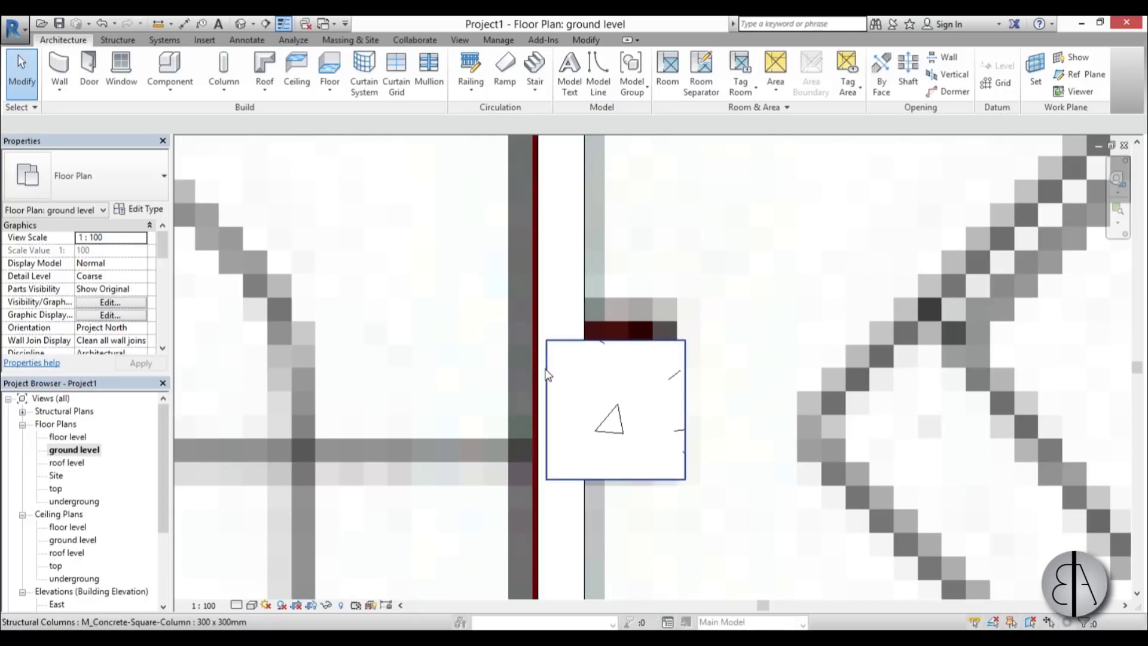
pyautogui.moveTo(611, 339); pyautogui.dragTo(606, 342, button='middle')
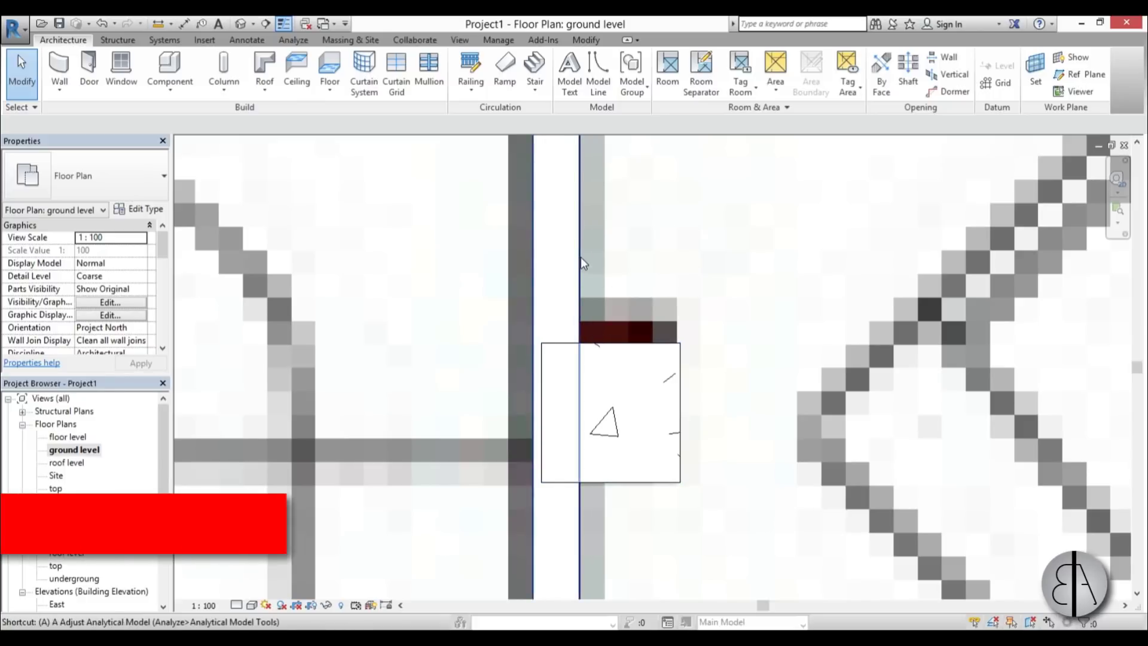
pyautogui.press('a')
pyautogui.press('l')
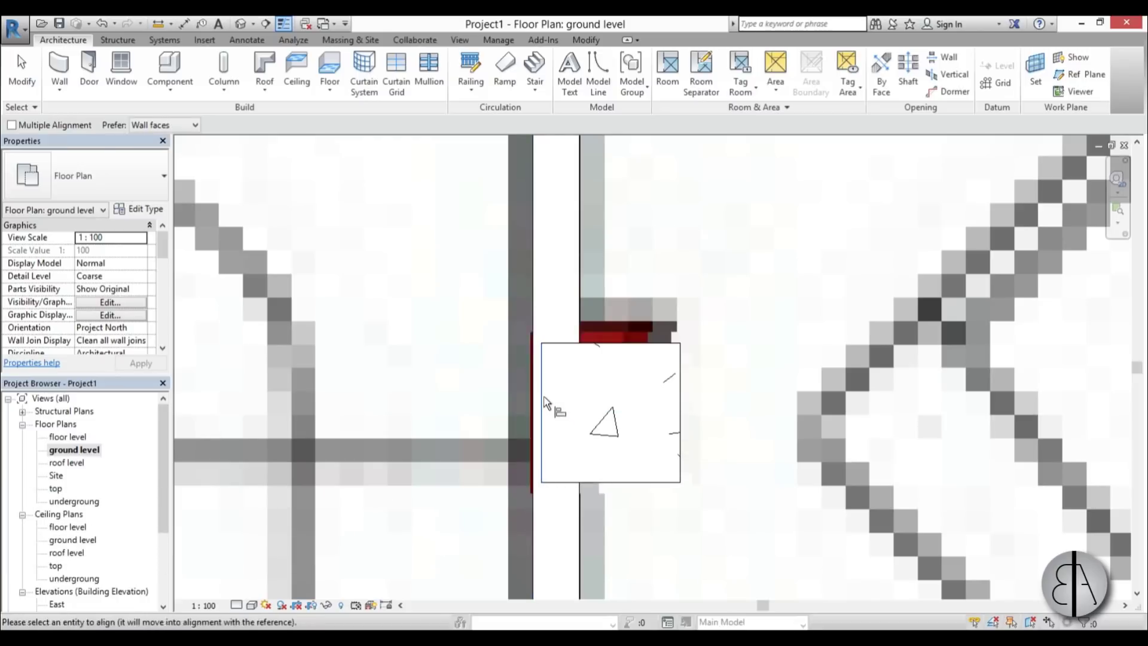
pyautogui.click(530, 313)
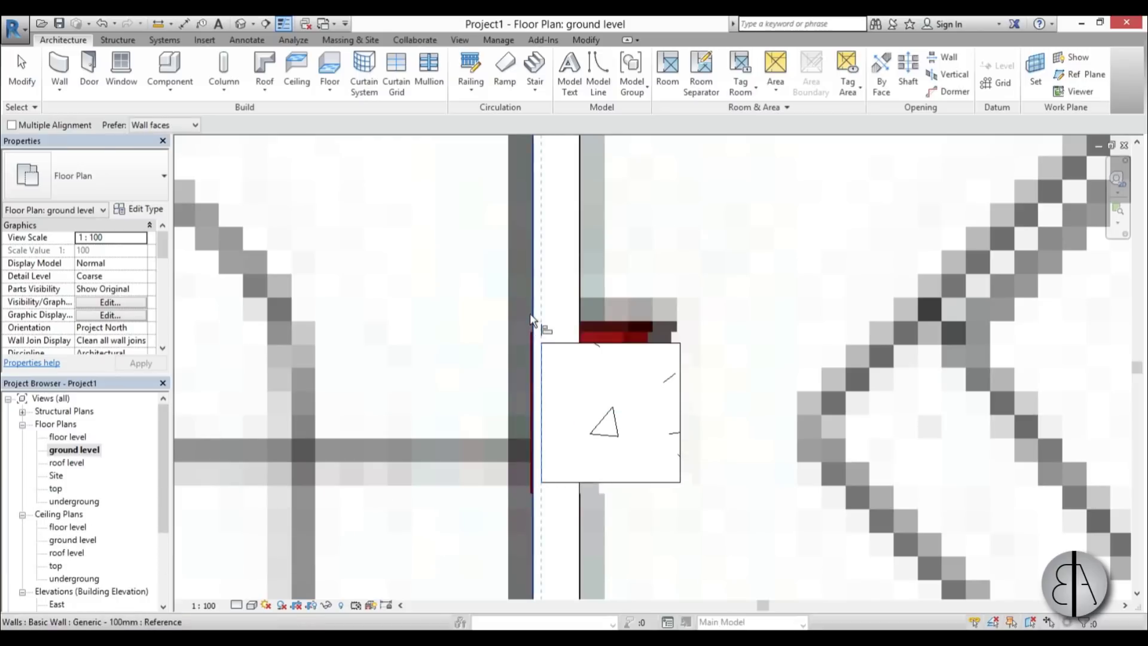
pyautogui.click(515, 347)
# Align the north face of the short wall at the garage door with the north face of the adjoining square column
pyautogui.scroll(-6, 594, 272)
pyautogui.moveTo(595, 292); pyautogui.dragTo(594, 257, button='middle')
pyautogui.scroll(6, 583, 269)
pyautogui.scroll(-6, 582, 257)
pyautogui.moveTo(568, 452); pyautogui.dragTo(560, 51, button='middle')
pyautogui.scroll(1, 584, 339)
pyautogui.scroll(4, 585, 343)
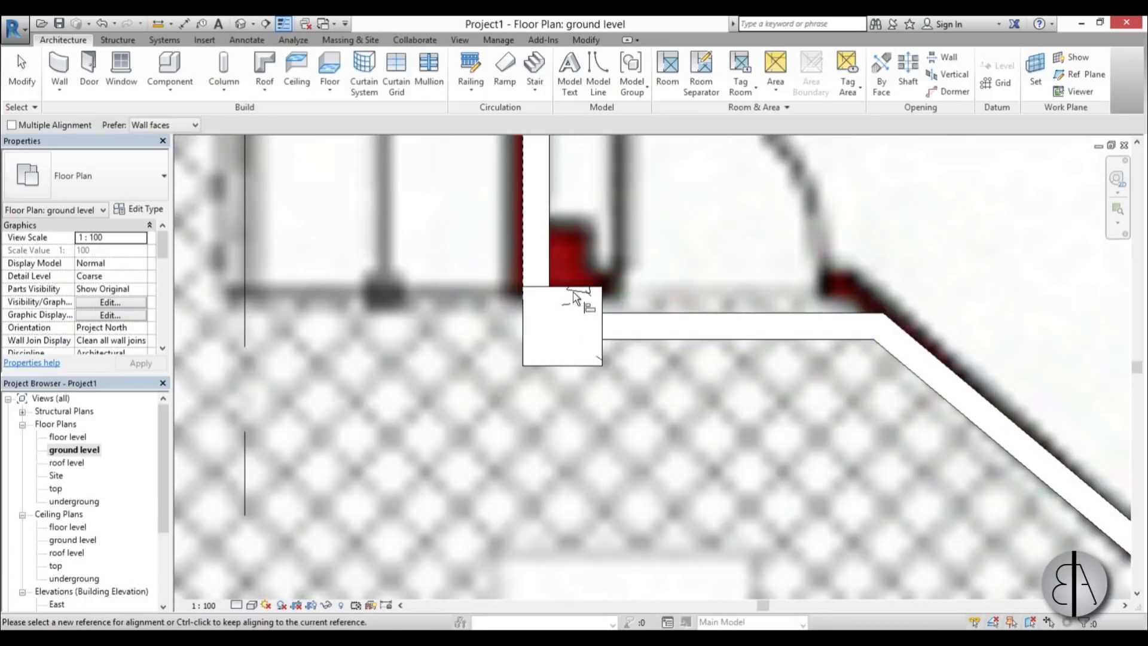
pyautogui.click(611, 313)
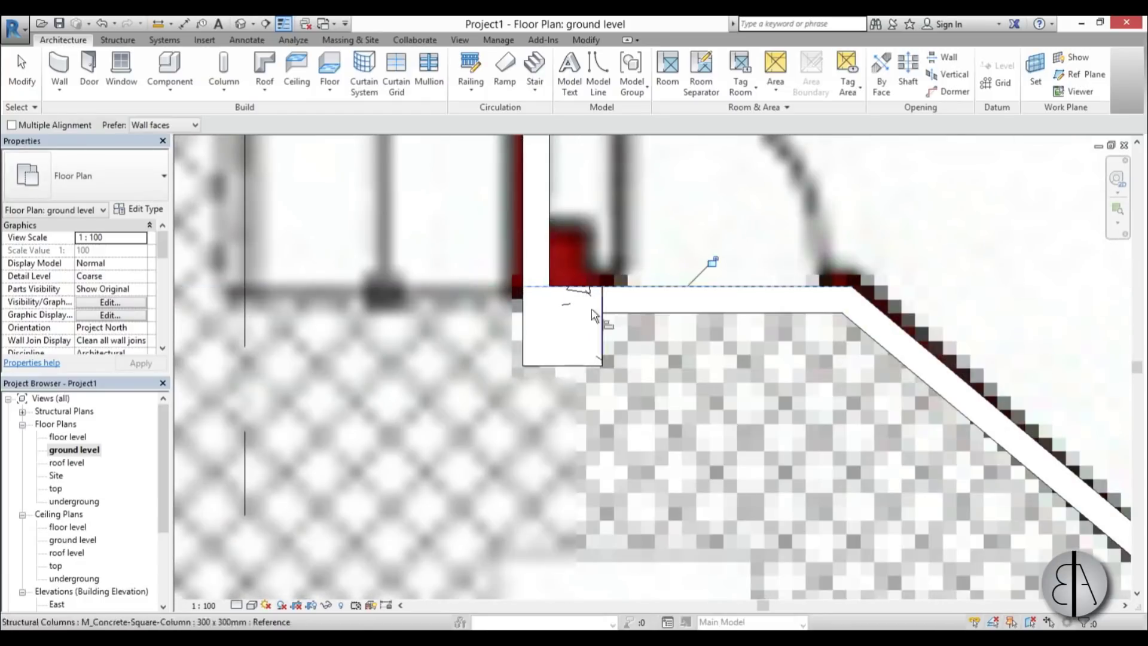
pyautogui.scroll(-7, 536, 269)
pyautogui.moveTo(528, 186); pyautogui.dragTo(803, 463, button='middle')
pyautogui.moveTo(658, 403); pyautogui.dragTo(652, 436, button='middle')
pyautogui.moveTo(565, 366); pyautogui.dragTo(563, 568, button='middle')
pyautogui.moveTo(529, 322); pyautogui.dragTo(520, 366, button='middle')
pyautogui.moveTo(861, 284); pyautogui.dragTo(589, 285, button='middle')
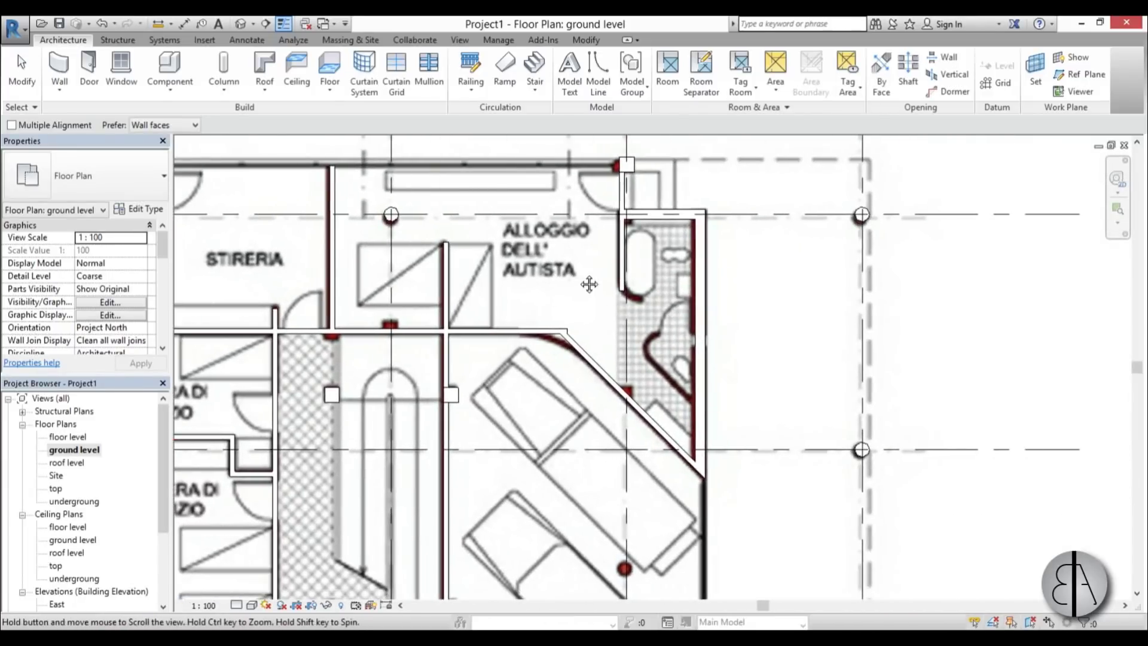
pyautogui.scroll(3, 629, 198)
pyautogui.scroll(3, 753, 232)
pyautogui.press('Escape')
pyautogui.press('Escape')
# Trim the north and east 200 mm walls into a clean corner at the bathroom's northeast end
pyautogui.scroll(-5, 754, 232)
pyautogui.moveTo(588, 283); pyautogui.dragTo(843, 166, button='middle')
pyautogui.moveTo(744, 245); pyautogui.dragTo(528, 448, button='middle')
pyautogui.scroll(5, 703, 296)
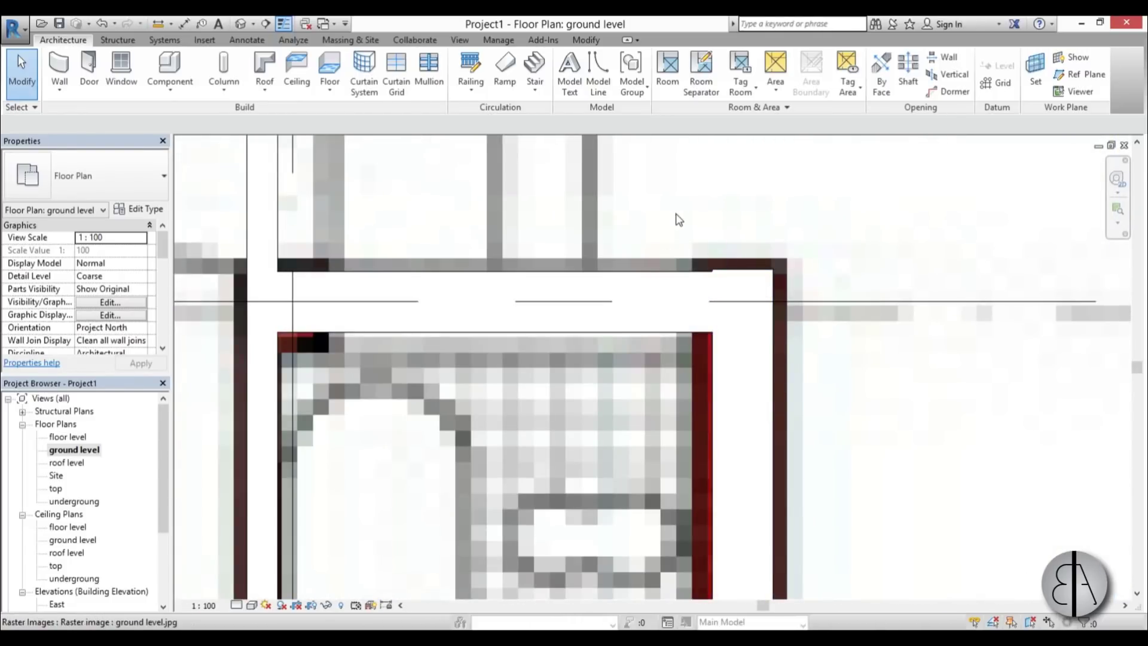
pyautogui.press('t')
pyautogui.press('r')
pyautogui.click(635, 272)
pyautogui.click(727, 419)
# Examine the wall corners and junctions around the Stireria and the Camera di Servizio rooms
pyautogui.scroll(-5, 727, 418)
pyautogui.scroll(2, 554, 269)
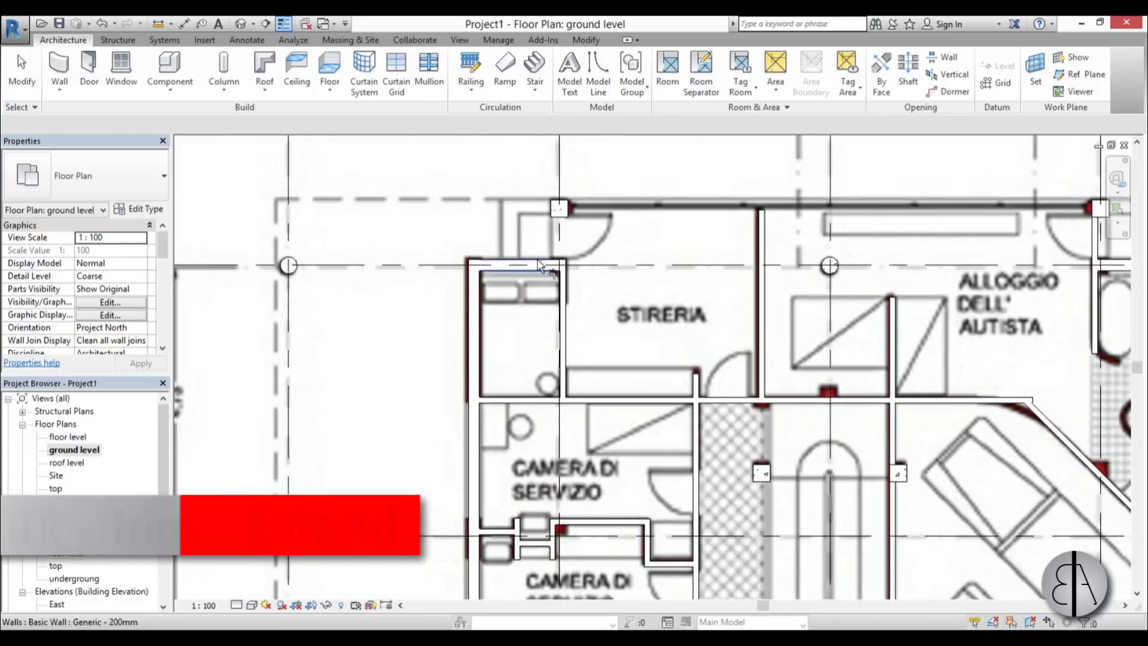
pyautogui.scroll(3, 552, 268)
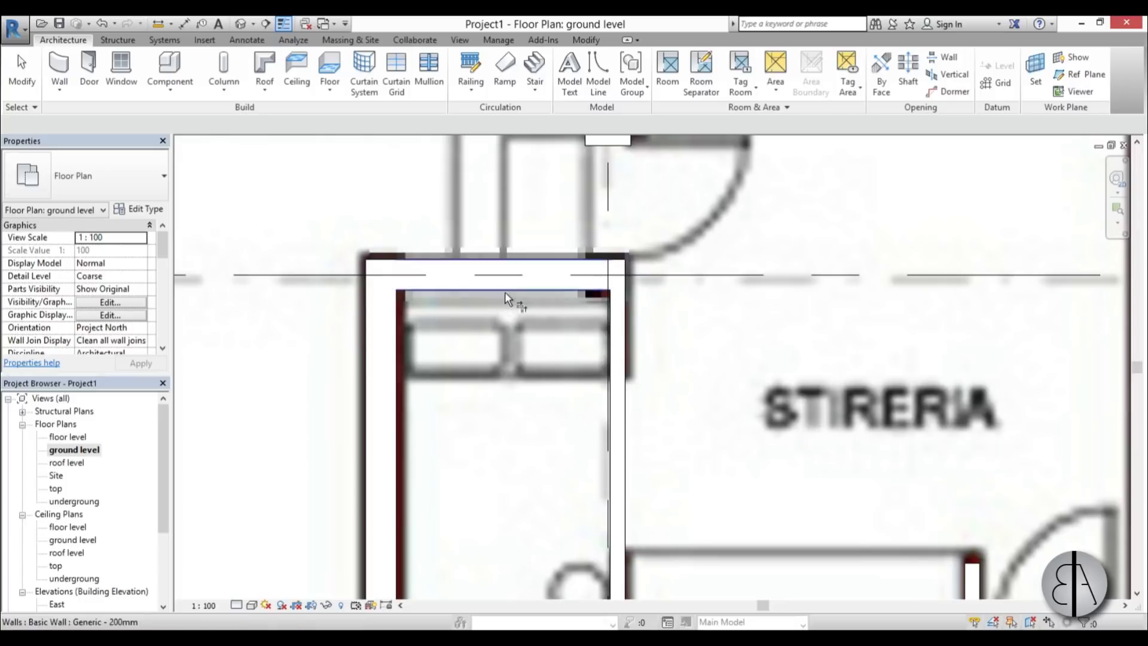
pyautogui.scroll(-4, 631, 335)
pyautogui.moveTo(506, 382); pyautogui.dragTo(549, 263, button='middle')
pyautogui.scroll(5, 455, 199)
pyautogui.scroll(-3, 440, 234)
pyautogui.moveTo(565, 346); pyautogui.dragTo(555, 284, button='middle')
pyautogui.moveTo(514, 369); pyautogui.dragTo(592, 449, button='middle')
pyautogui.scroll(5, 443, 203)
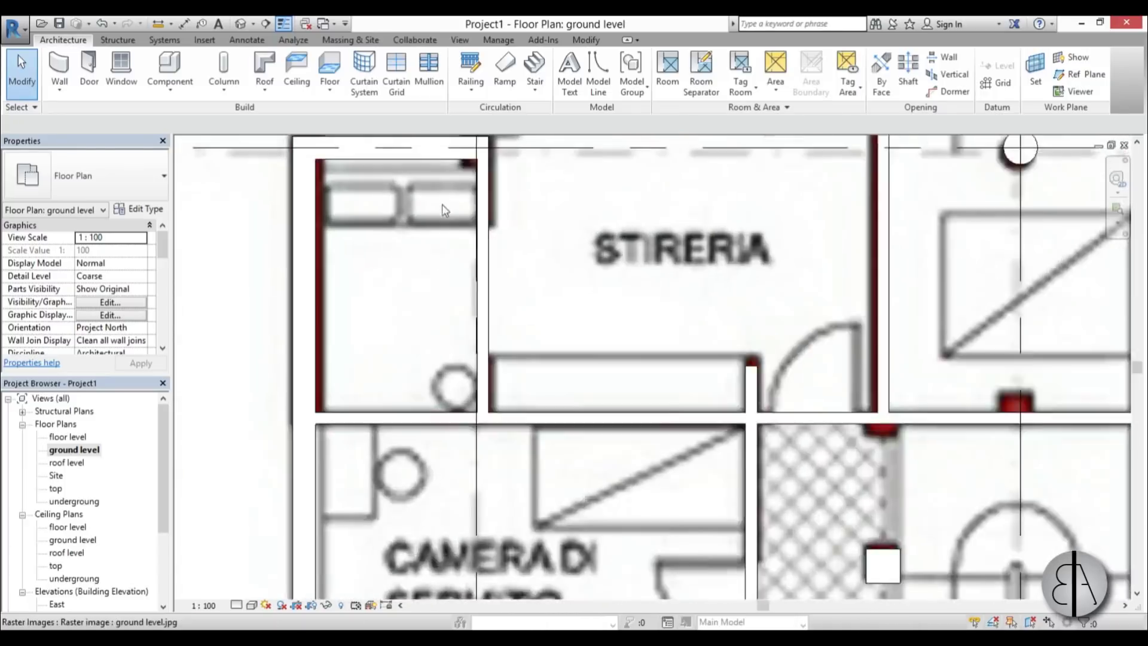
# Split the wall between the Stireria and the small room to its west at both edges of the opening and delete the middle segment
pyautogui.moveTo(489, 249)
pyautogui.mouseDown()
pyautogui.moveTo(459, 249)
pyautogui.moveTo(496, 256)
pyautogui.mouseUp()
pyautogui.scroll(-3, 498, 257)
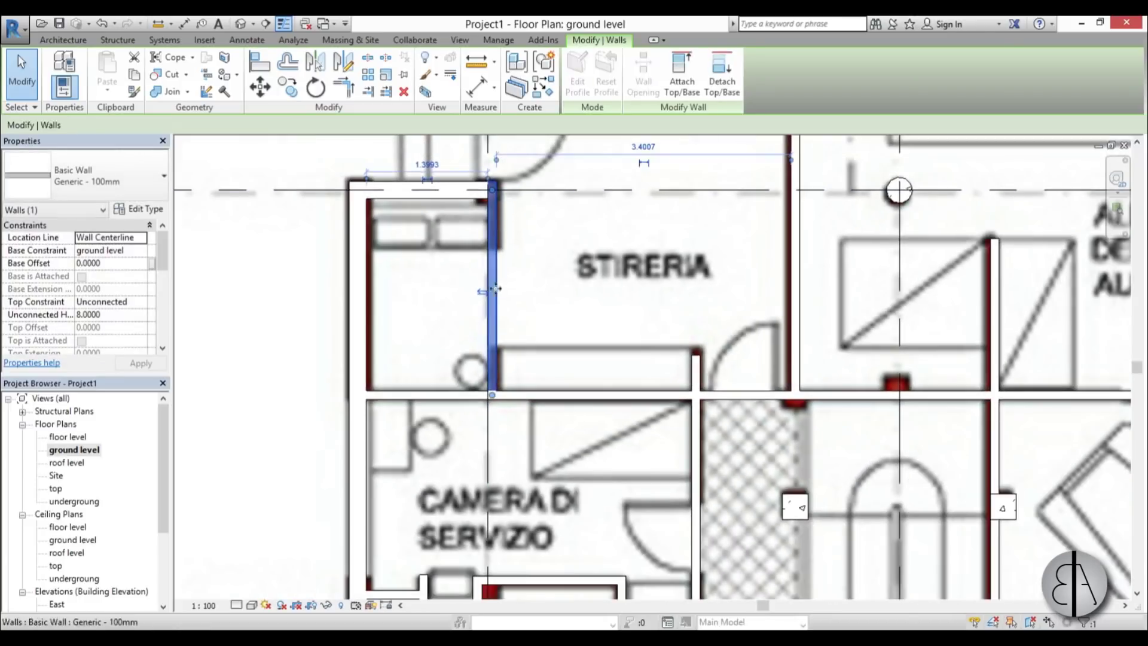
pyautogui.scroll(2, 486, 232)
pyautogui.press('Escape')
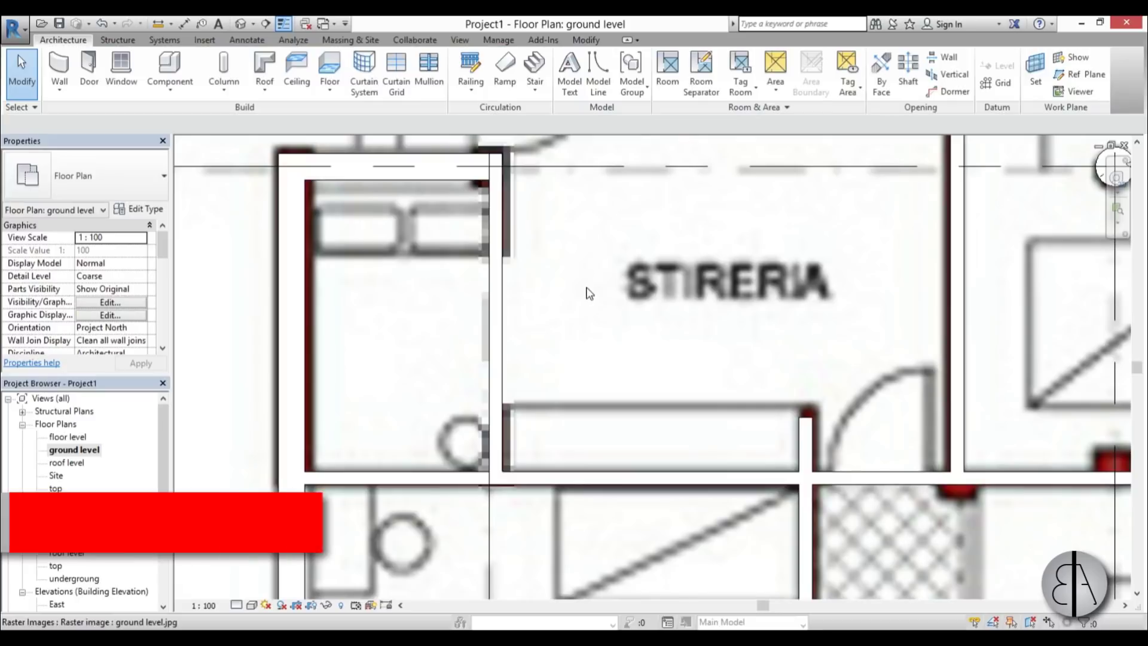
pyautogui.press('s')
pyautogui.press('l')
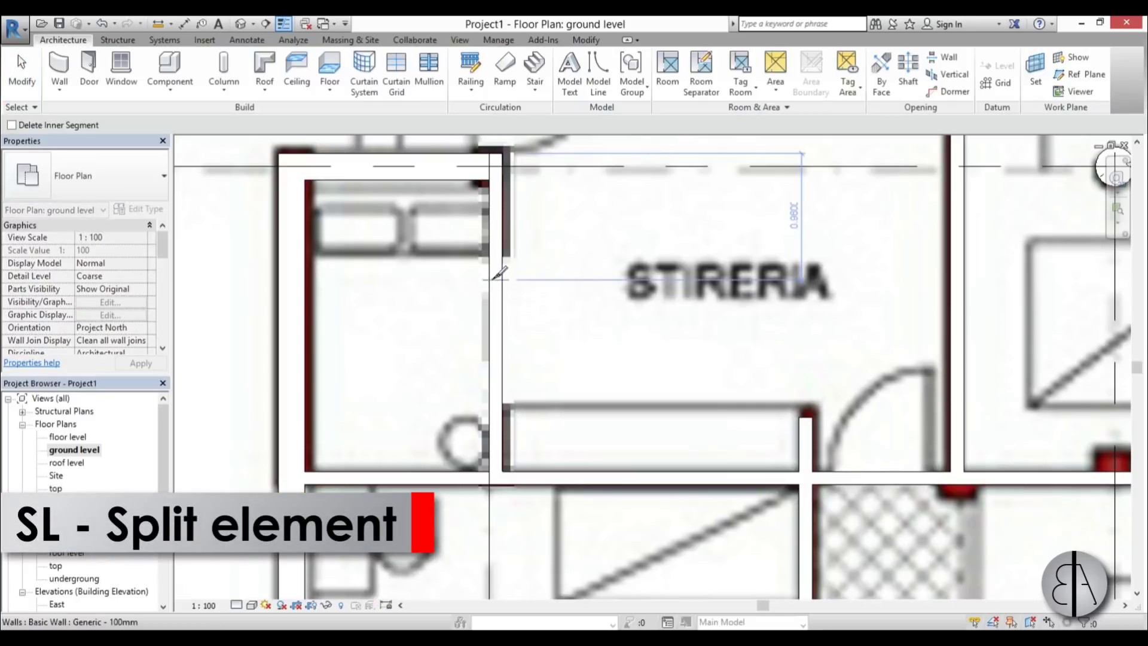
pyautogui.click(500, 258)
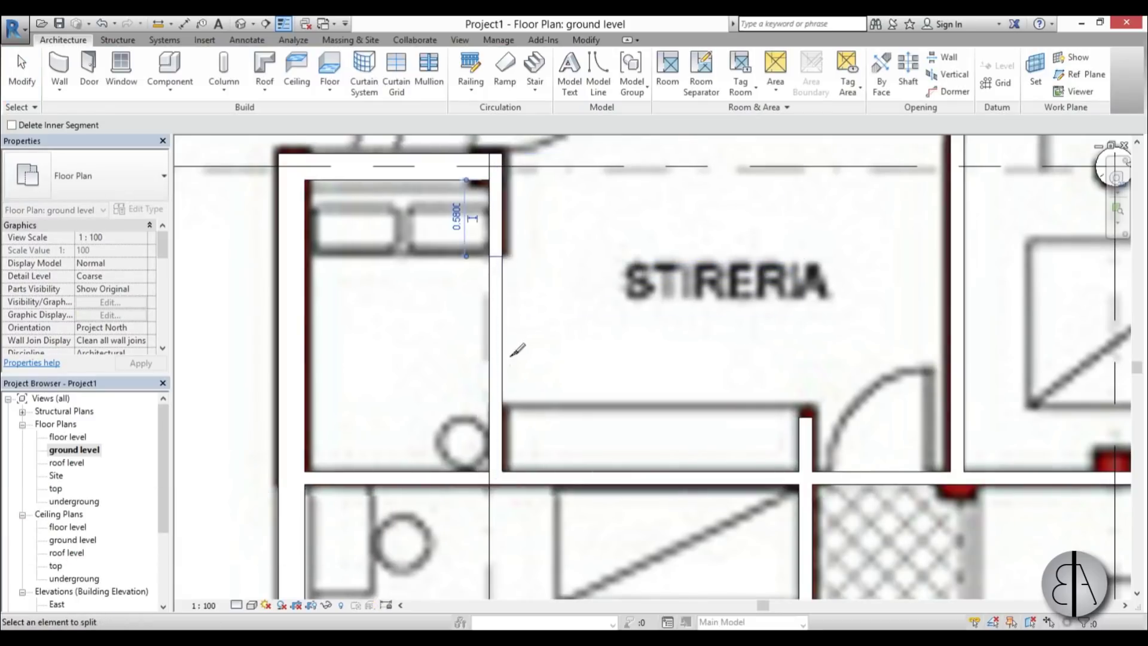
pyautogui.click(500, 402)
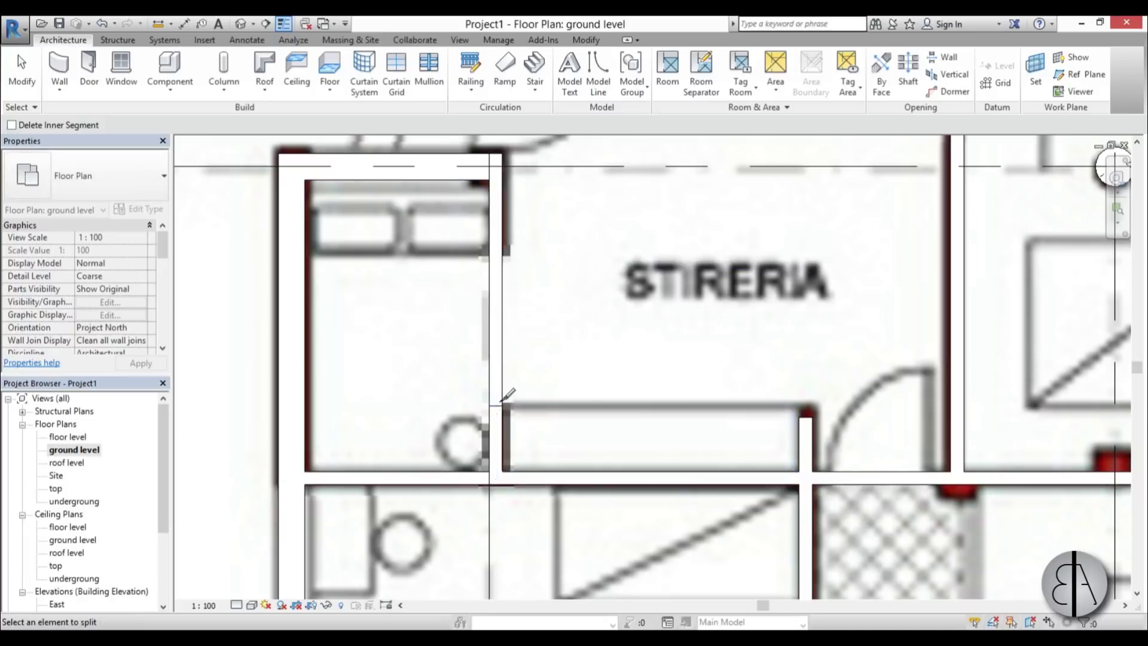
pyautogui.press('Escape')
pyautogui.click(500, 344)
pyautogui.press('Delete')
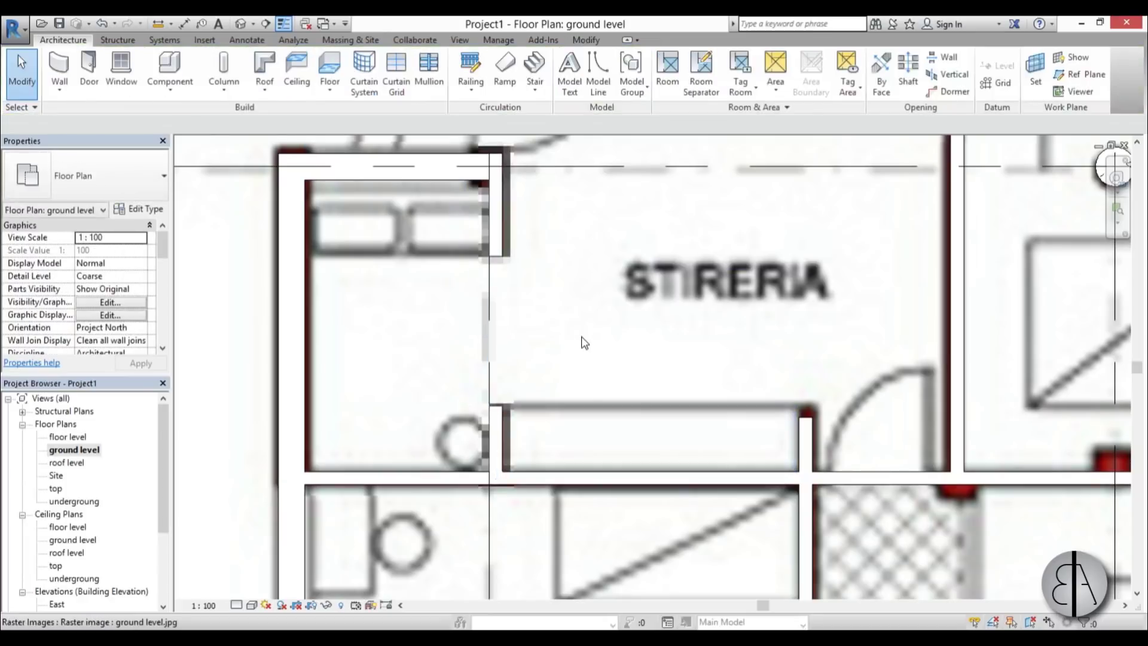
# Align the north end of the Stireria closet's east wall with the end of the short wall on its west side
pyautogui.press('a')
pyautogui.press('l')
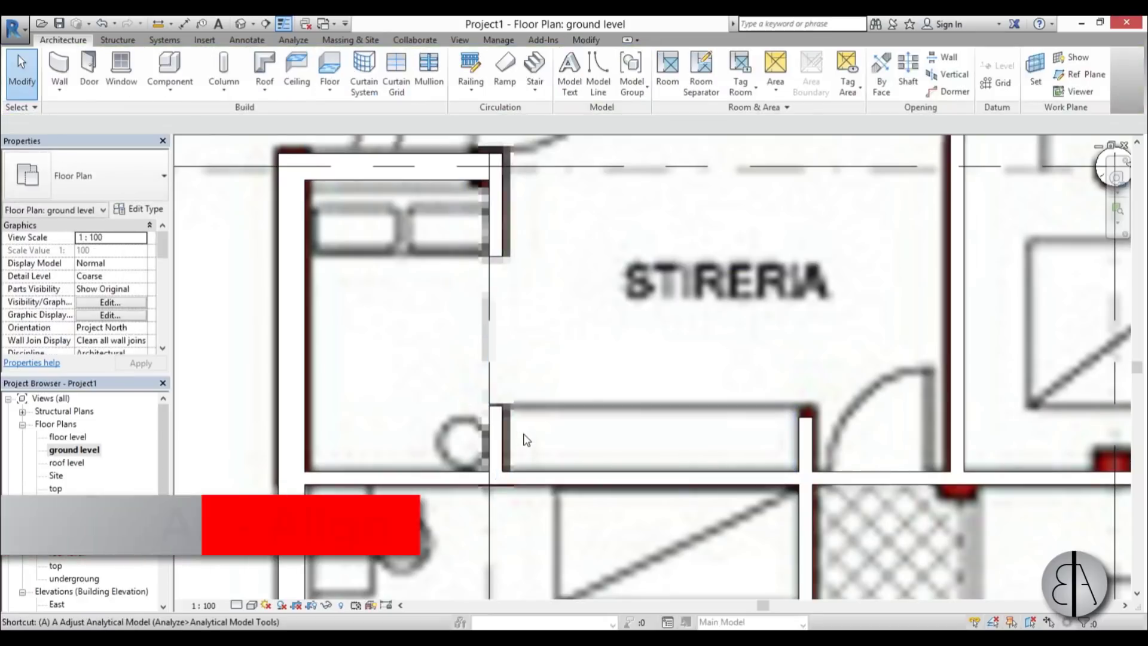
pyautogui.scroll(2, 501, 415)
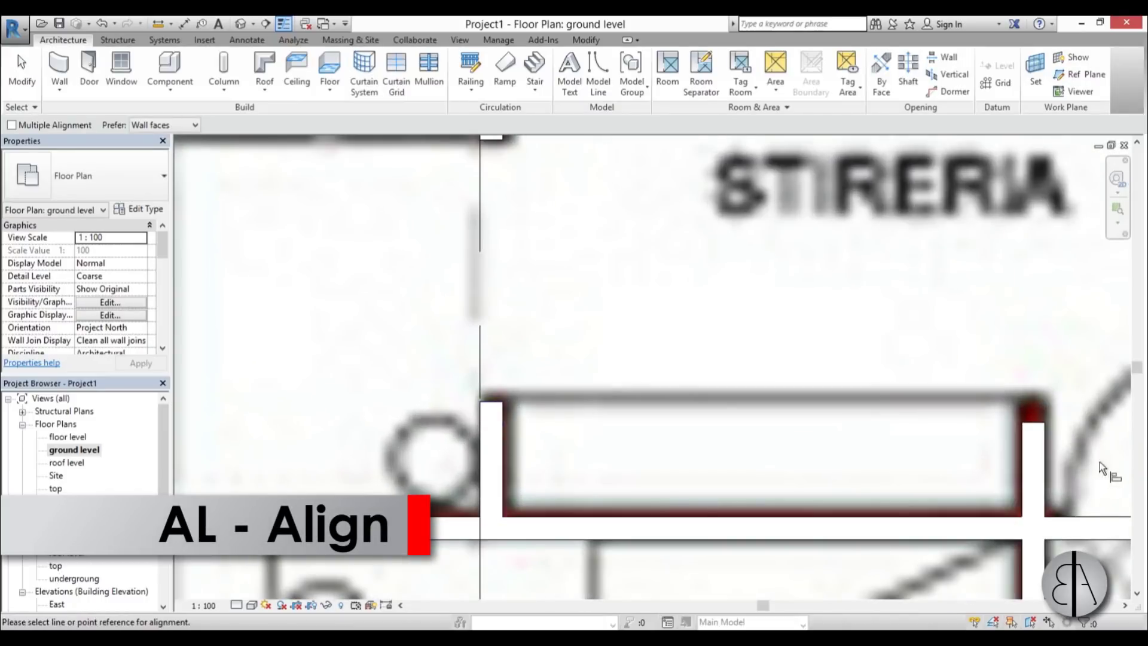
pyautogui.click(497, 407)
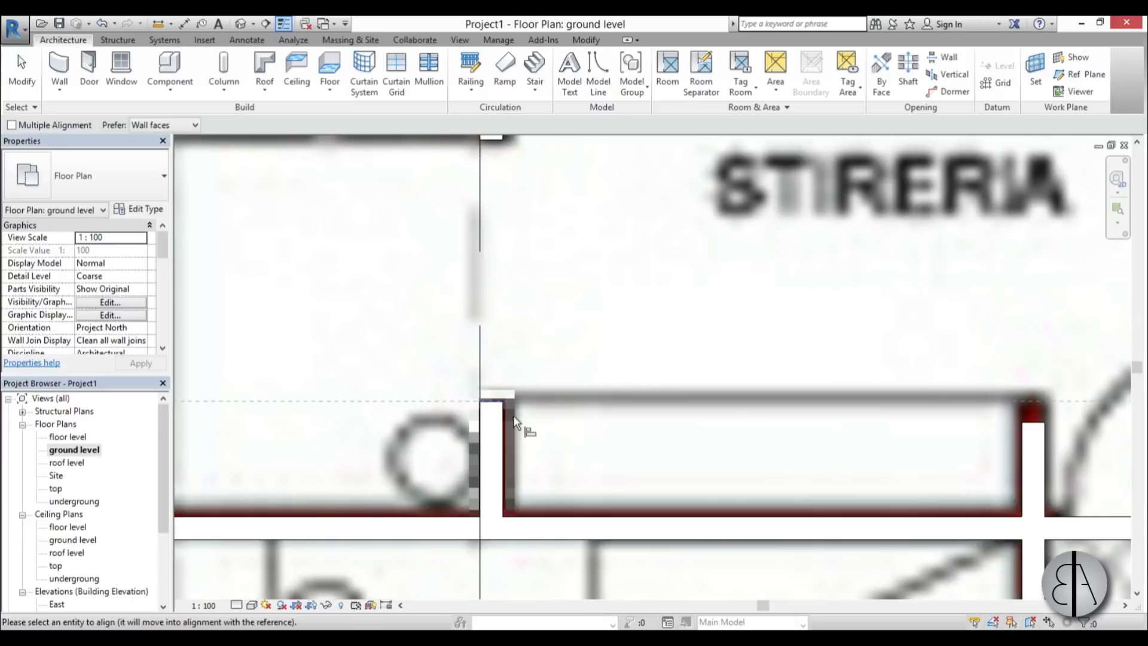
pyautogui.click(1030, 430)
pyautogui.scroll(-3, 541, 351)
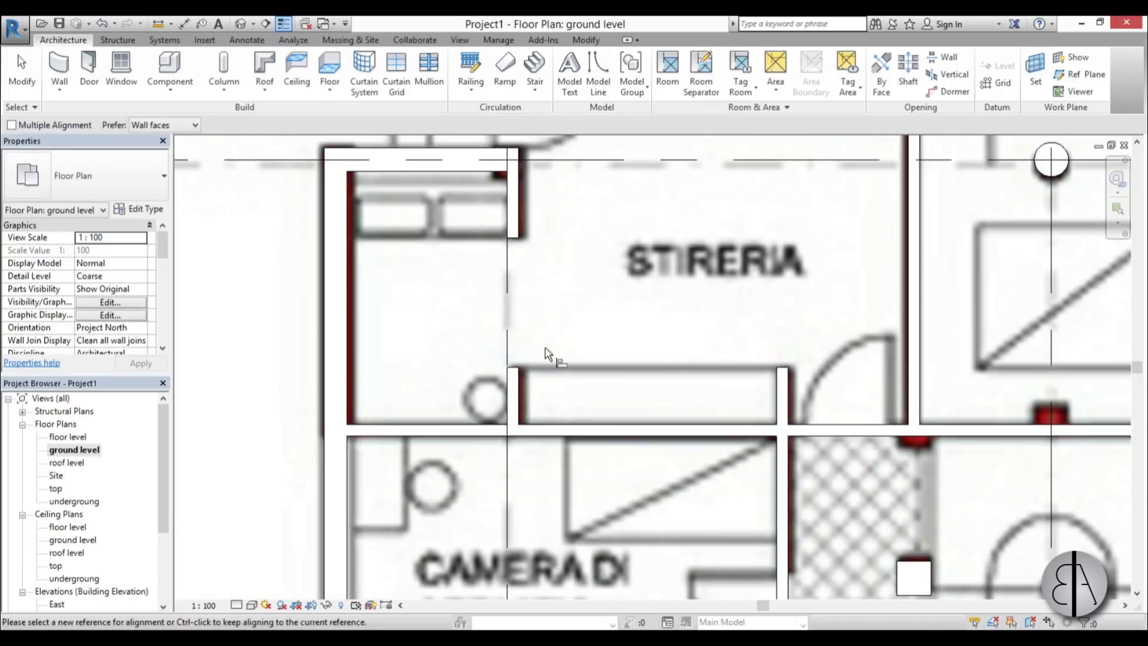
pyautogui.press('Escape')
pyautogui.press('Escape')
# Examine the remaining interior walls from the Camera di Servizio rooms to the garage door and the diagonal wall beside the bathroom
pyautogui.scroll(2, 532, 334)
pyautogui.scroll(-2, 538, 365)
pyautogui.moveTo(532, 431); pyautogui.dragTo(572, 321, button='middle')
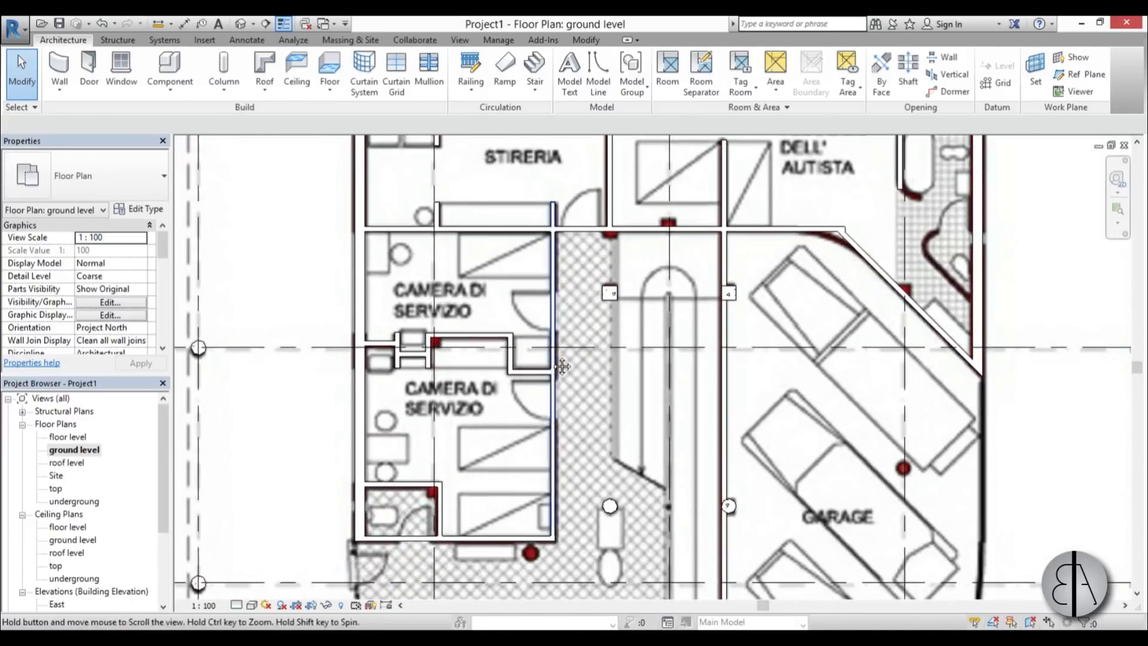
pyautogui.moveTo(553, 413); pyautogui.dragTo(557, 348, button='middle')
pyautogui.moveTo(479, 445); pyautogui.dragTo(477, 370, button='middle')
pyautogui.moveTo(513, 487); pyautogui.dragTo(382, 370, button='middle')
pyautogui.moveTo(604, 516); pyautogui.dragTo(506, 453, button='middle')
pyautogui.scroll(2, 540, 465)
pyautogui.scroll(2, 555, 400)
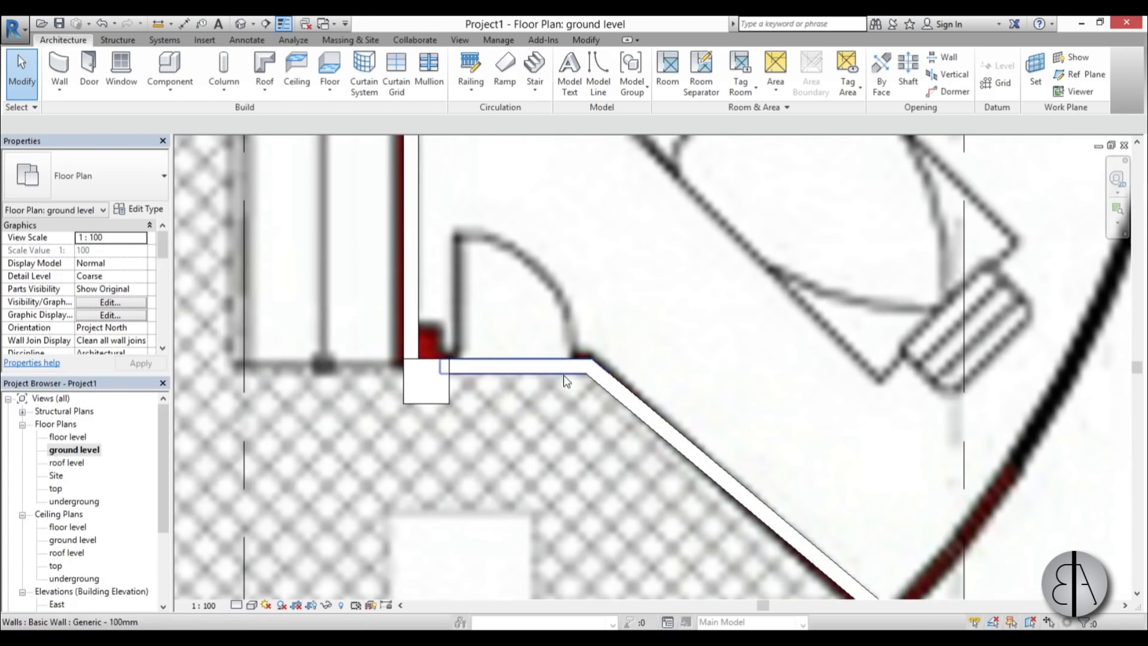
pyautogui.scroll(-2, 587, 381)
pyautogui.scroll(5, 580, 379)
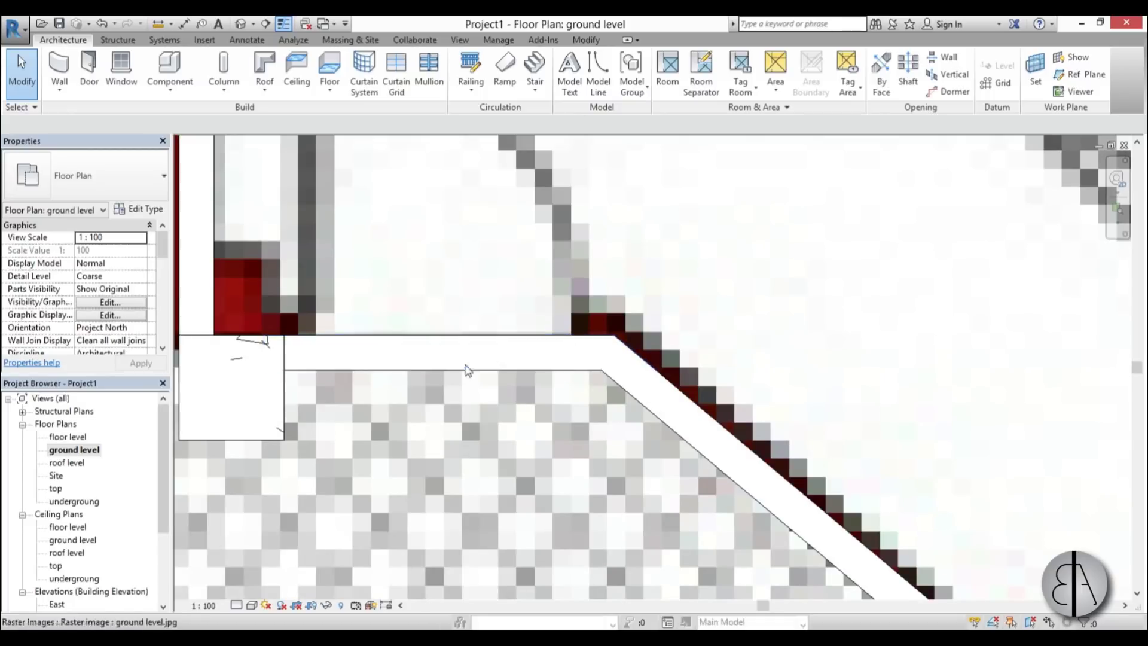
pyautogui.scroll(-3, 447, 352)
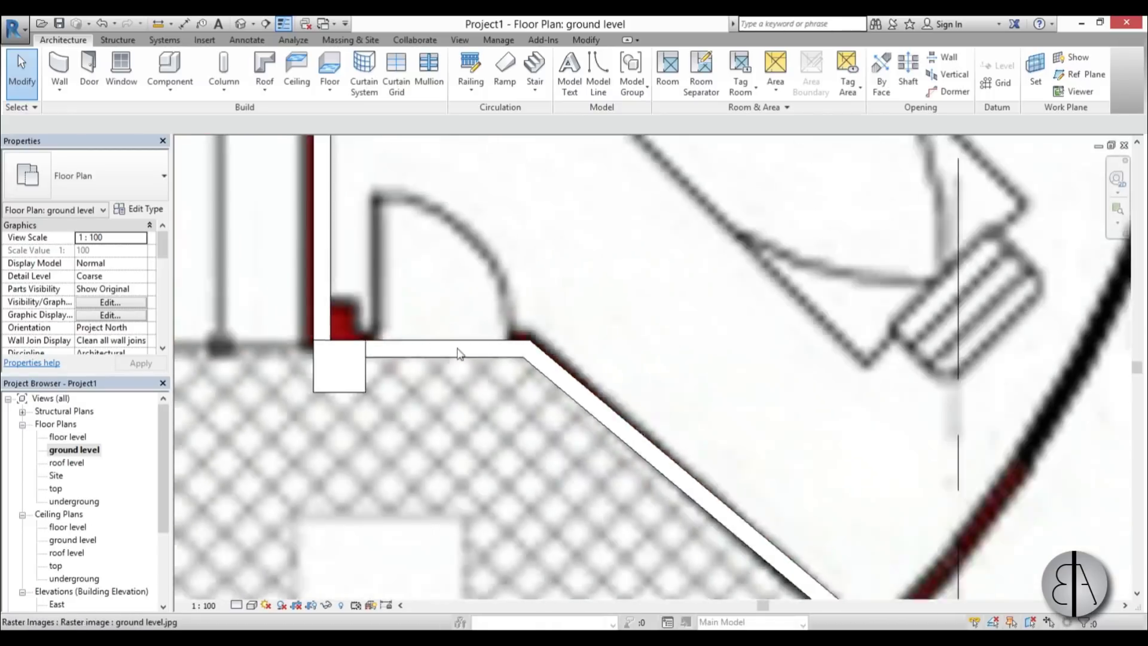
pyautogui.scroll(-1, 520, 227)
pyautogui.moveTo(541, 323); pyautogui.dragTo(508, 575, button='middle')
pyautogui.scroll(-2, 520, 538)
pyautogui.moveTo(558, 197); pyautogui.dragTo(523, 528, button='middle')
pyautogui.scroll(-1, 523, 529)
pyautogui.scroll(4, 528, 464)
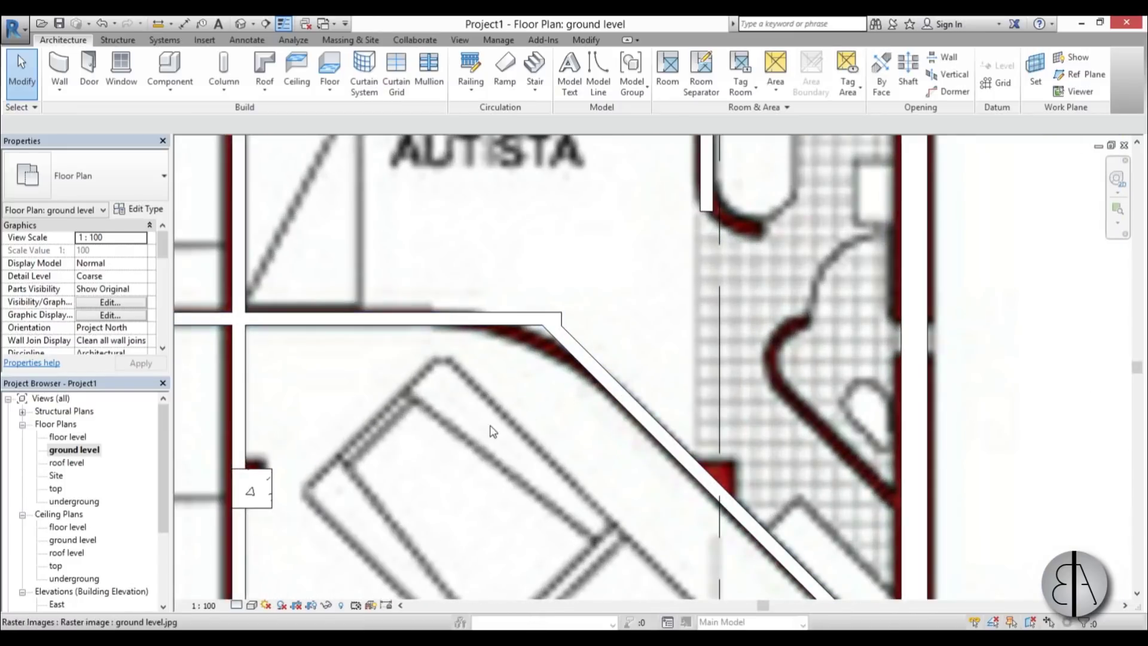
# Trim the horizontal wall south of the Alloggio dell'Autista and the diagonal garage wall to a clean corner
pyautogui.moveTo(492, 431); pyautogui.dragTo(587, 391, button='middle')
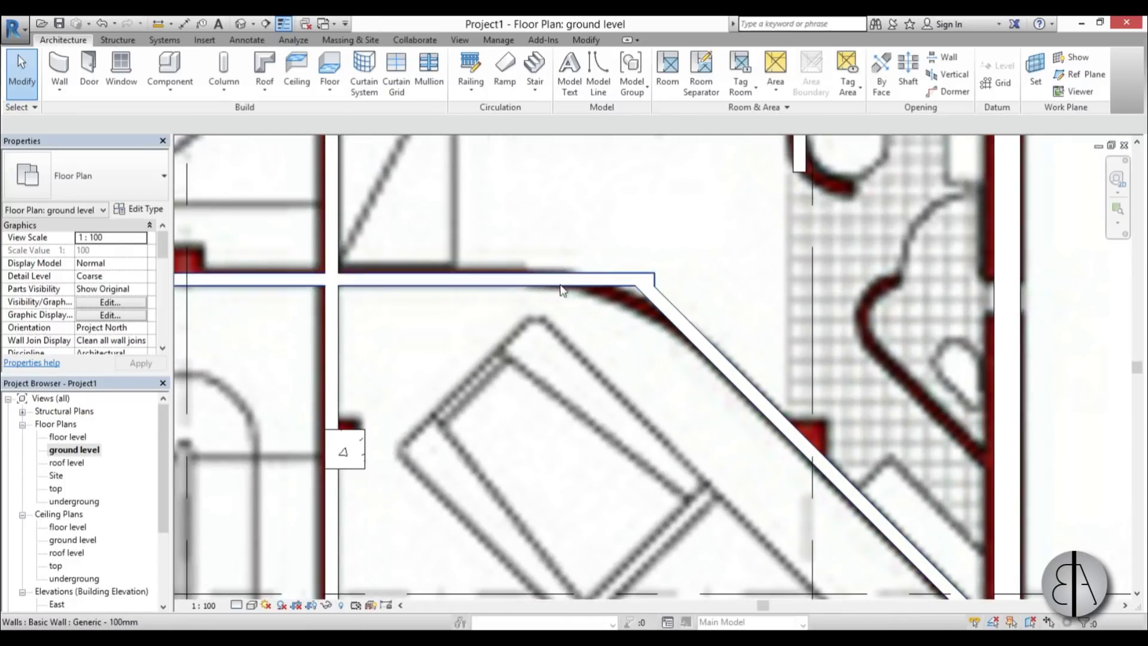
pyautogui.press('t')
pyautogui.press('r')
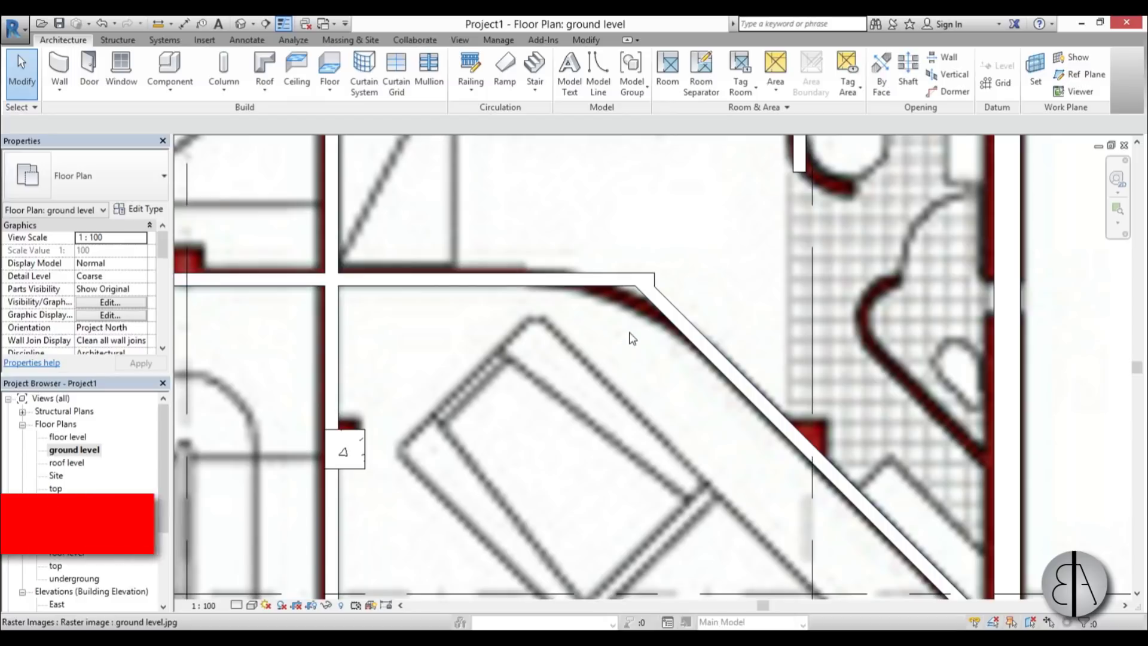
pyautogui.click(670, 323)
pyautogui.click(574, 285)
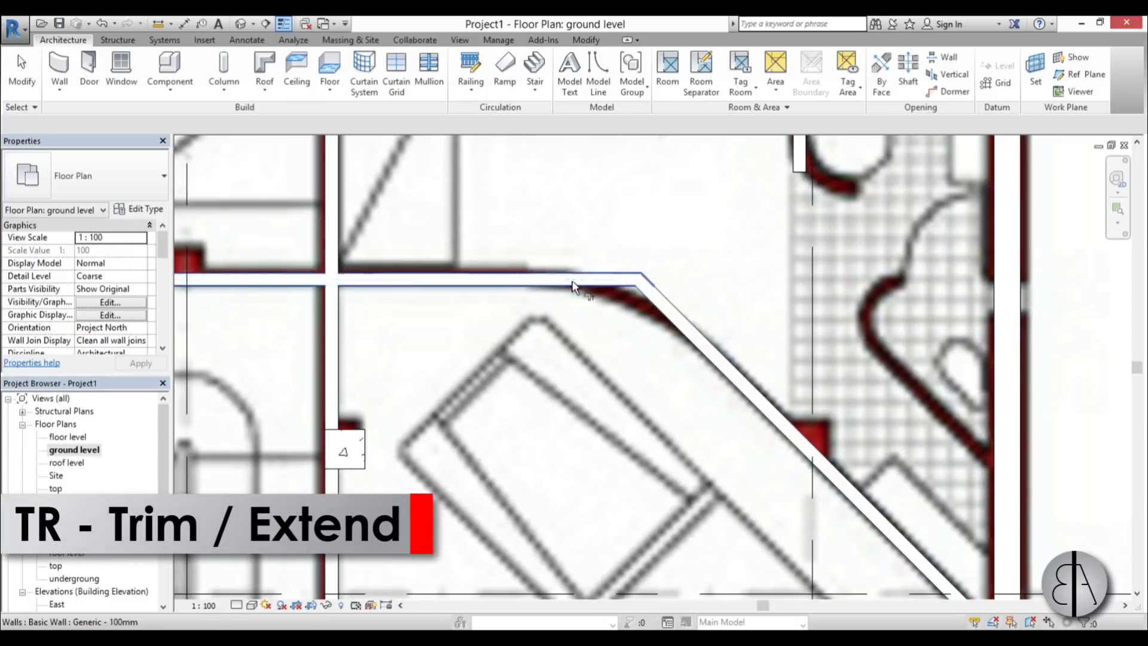
pyautogui.press('Escape')
# Round the corner between the horizontal wall and the diagonal garage wall with a Fillet Arc wall following the plan image
pyautogui.scroll(-3, 694, 296)
pyautogui.moveTo(580, 299); pyautogui.dragTo(669, 309, button='middle')
pyautogui.scroll(1, 639, 303)
pyautogui.click(639, 301)
pyautogui.scroll(3, 643, 301)
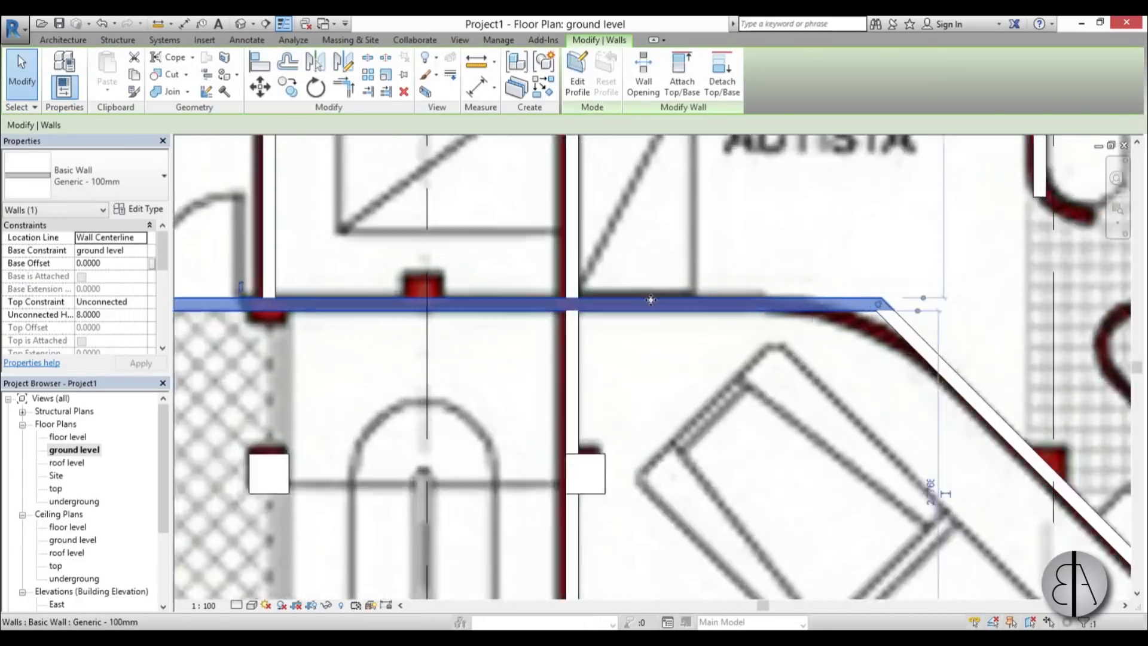
pyautogui.scroll(-3, 631, 239)
pyautogui.scroll(2, 641, 313)
pyautogui.scroll(2, 540, 262)
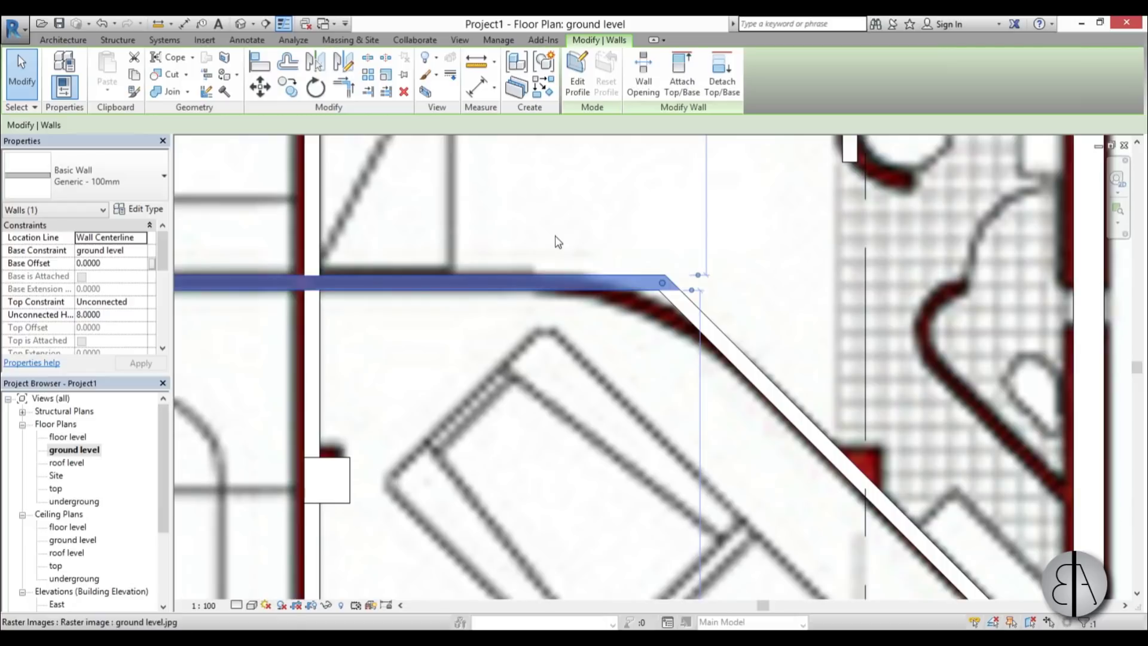
pyautogui.press('Escape')
pyautogui.press('w')
pyautogui.press('a')
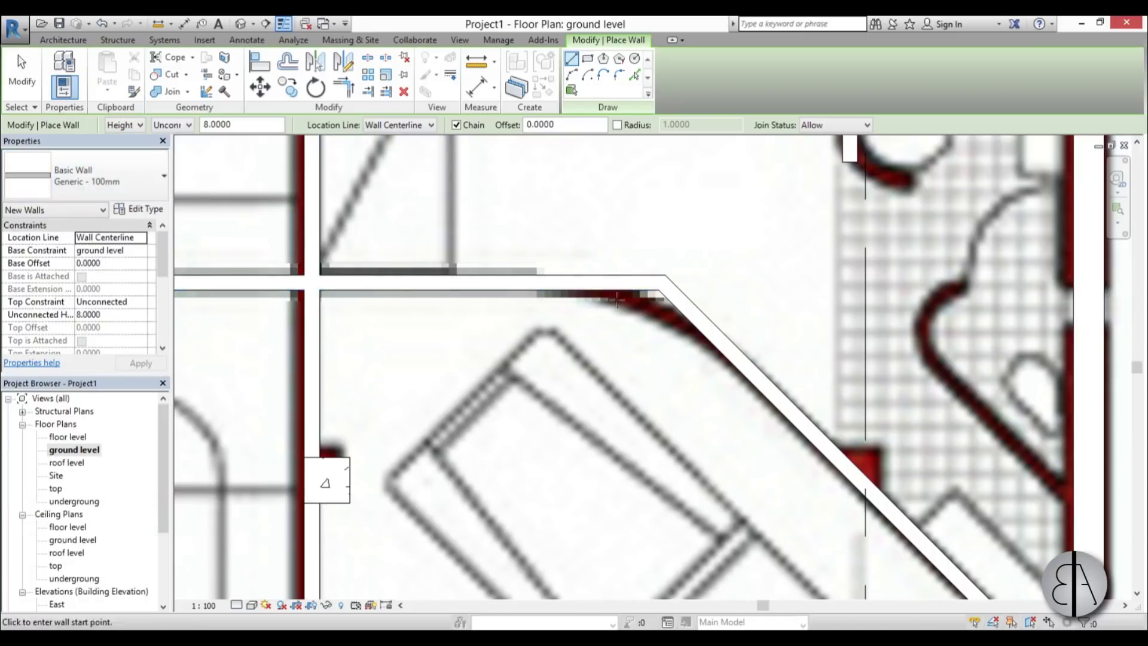
pyautogui.click(618, 76)
pyautogui.click(599, 289)
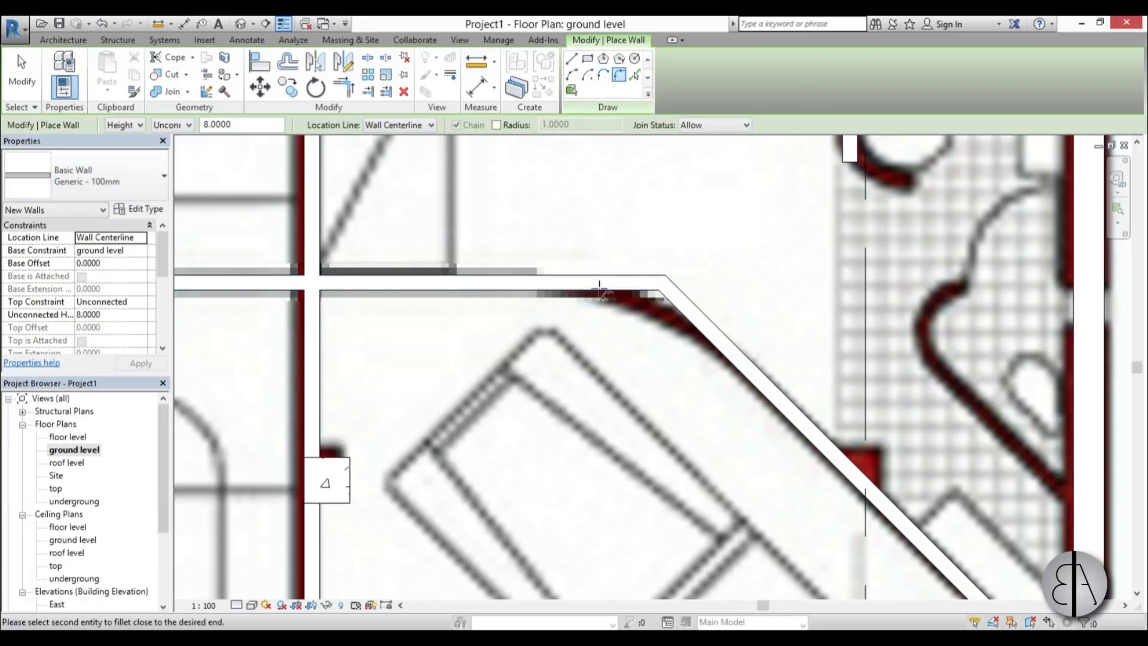
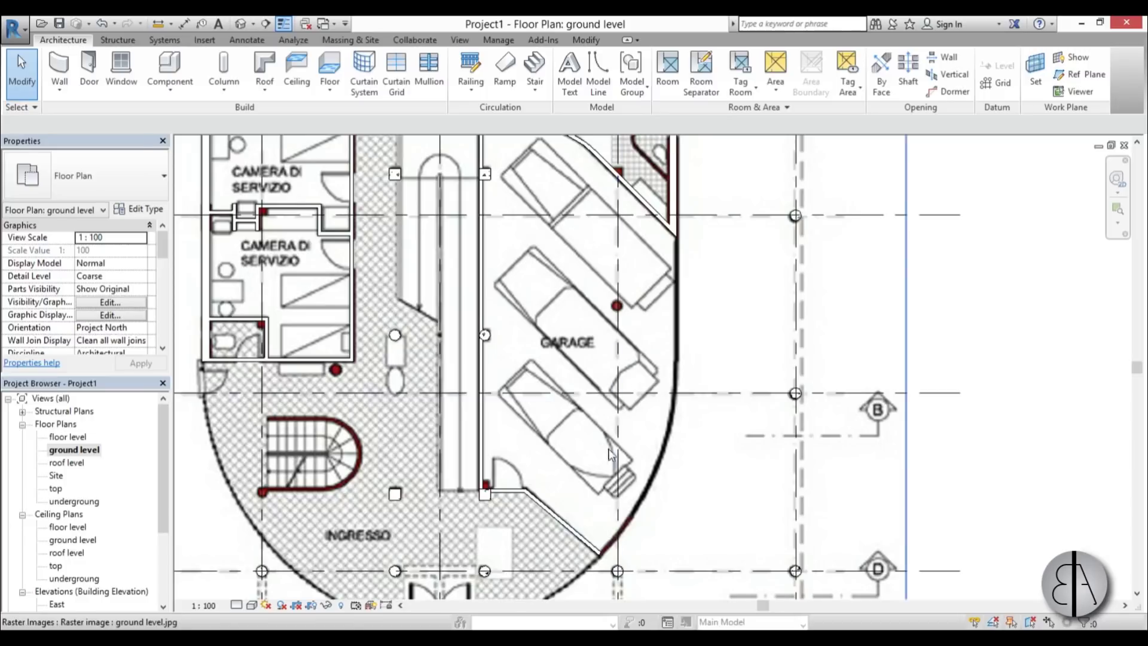
# Draw a straight vertical Generic - 100mm wall along the garage's east side, from just below the diagonal wall to the curve's start
pyautogui.moveTo(610, 454); pyautogui.dragTo(605, 417, button='middle')
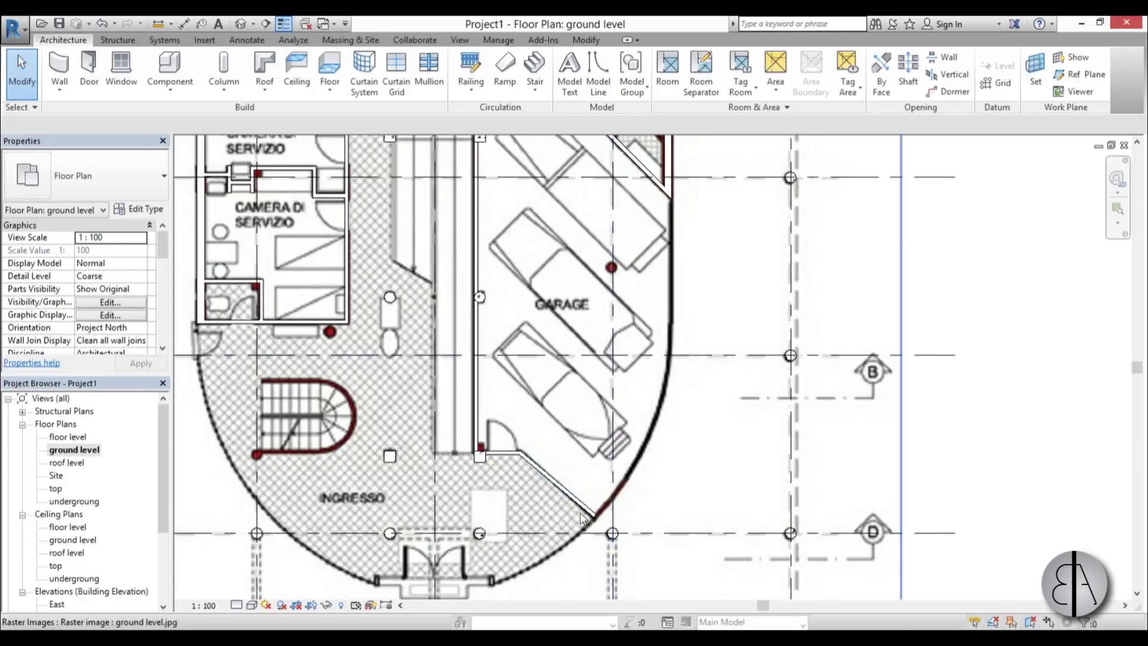
pyautogui.moveTo(610, 335); pyautogui.dragTo(607, 357, button='middle')
pyautogui.scroll(1, 656, 265)
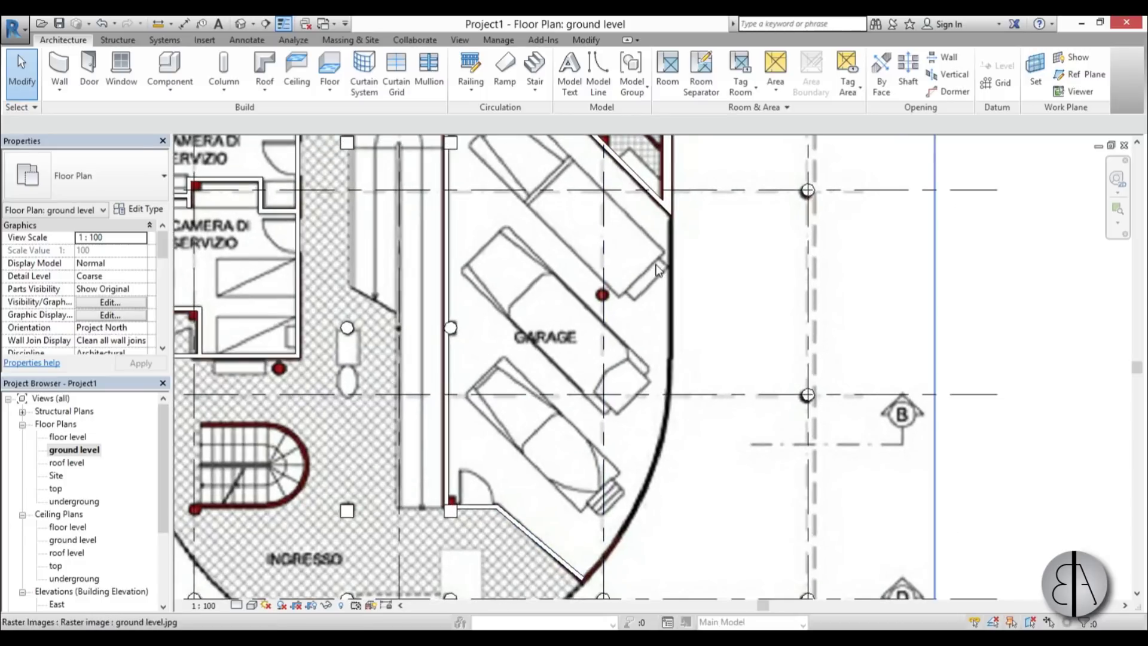
pyautogui.scroll(2, 666, 263)
pyautogui.moveTo(587, 468); pyautogui.dragTo(585, 554, button='middle')
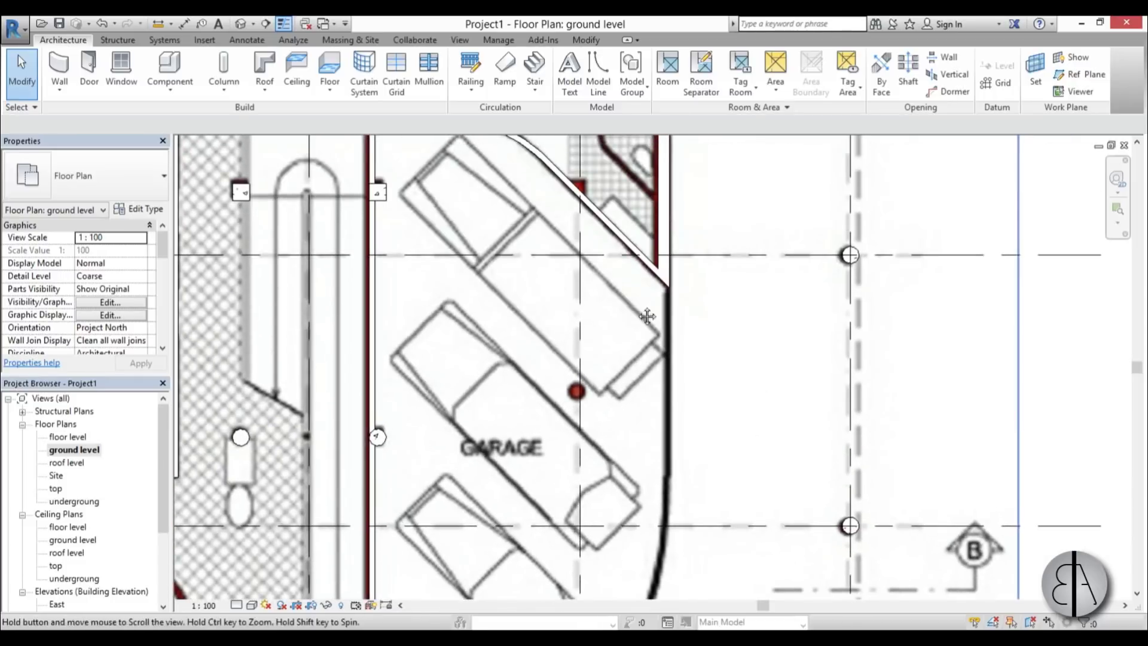
pyautogui.moveTo(645, 314); pyautogui.dragTo(638, 358, button='middle')
pyautogui.moveTo(640, 439); pyautogui.dragTo(635, 409, button='middle')
pyautogui.press('w')
pyautogui.press('a')
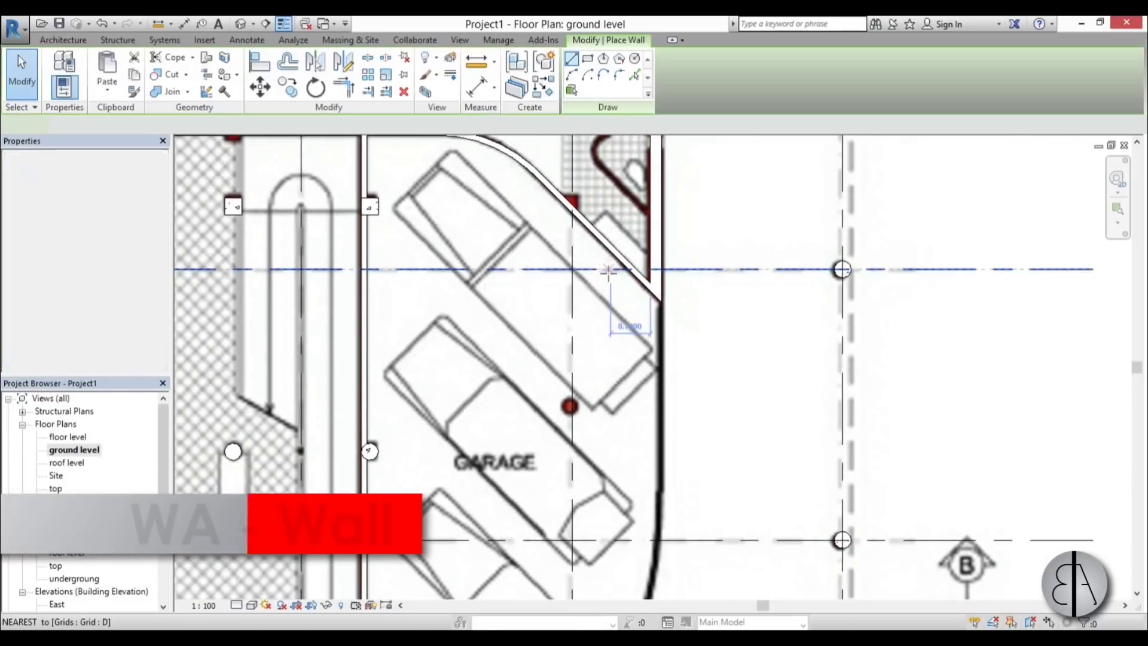
pyautogui.scroll(6, 654, 219)
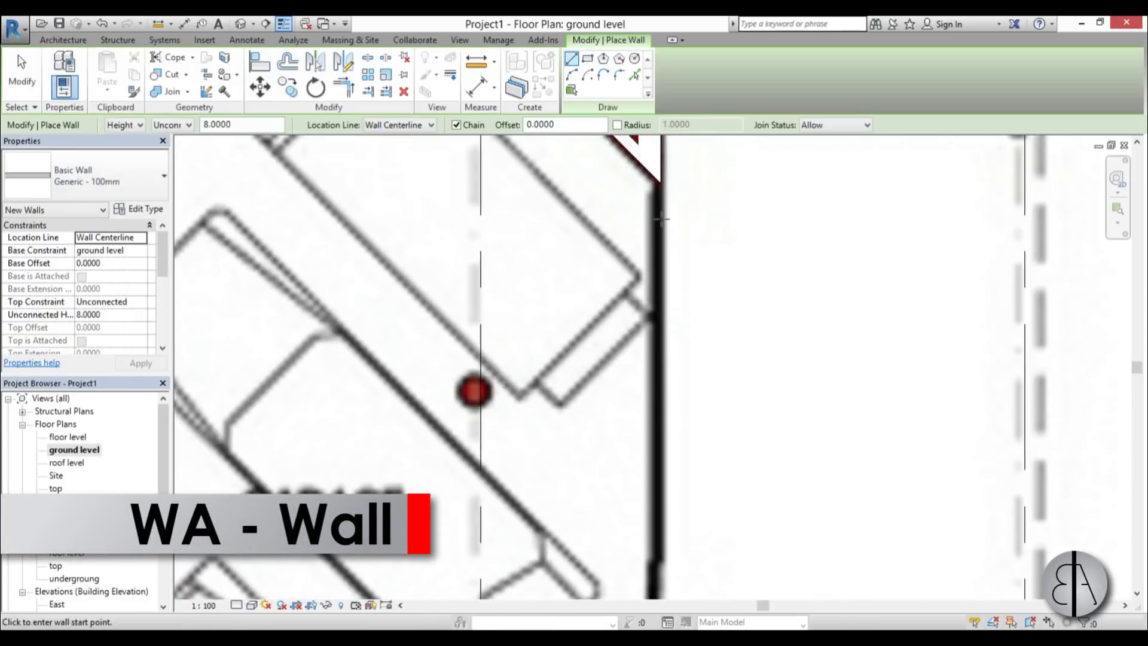
pyautogui.click(653, 219)
pyautogui.scroll(-4, 654, 233)
pyautogui.scroll(5, 656, 198)
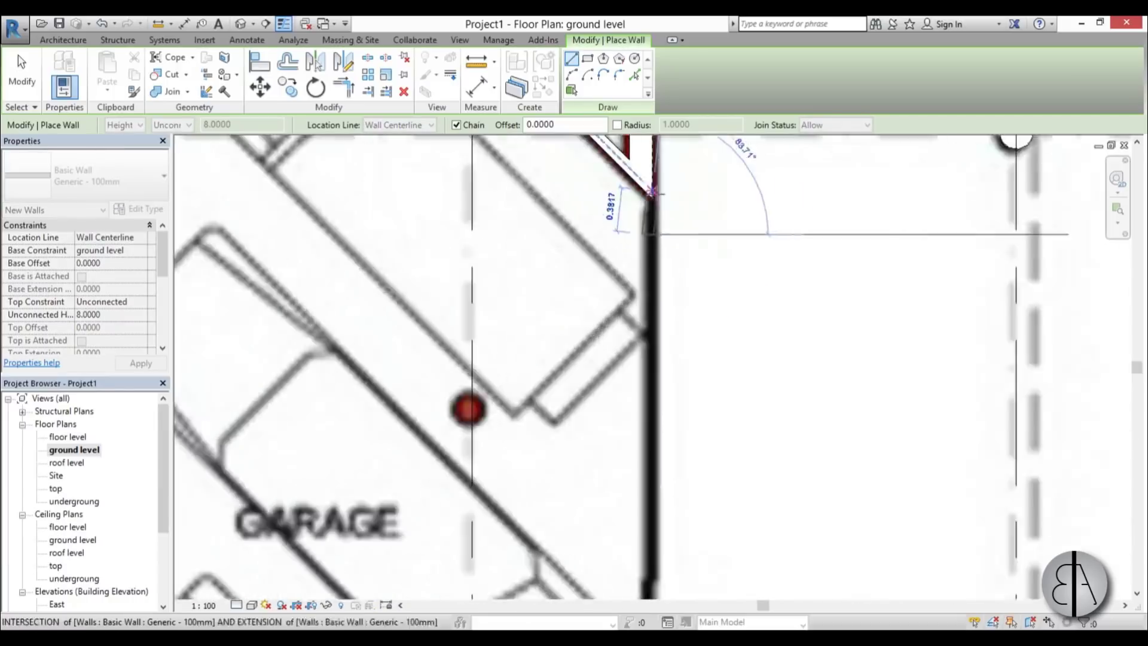
pyautogui.scroll(-3, 658, 272)
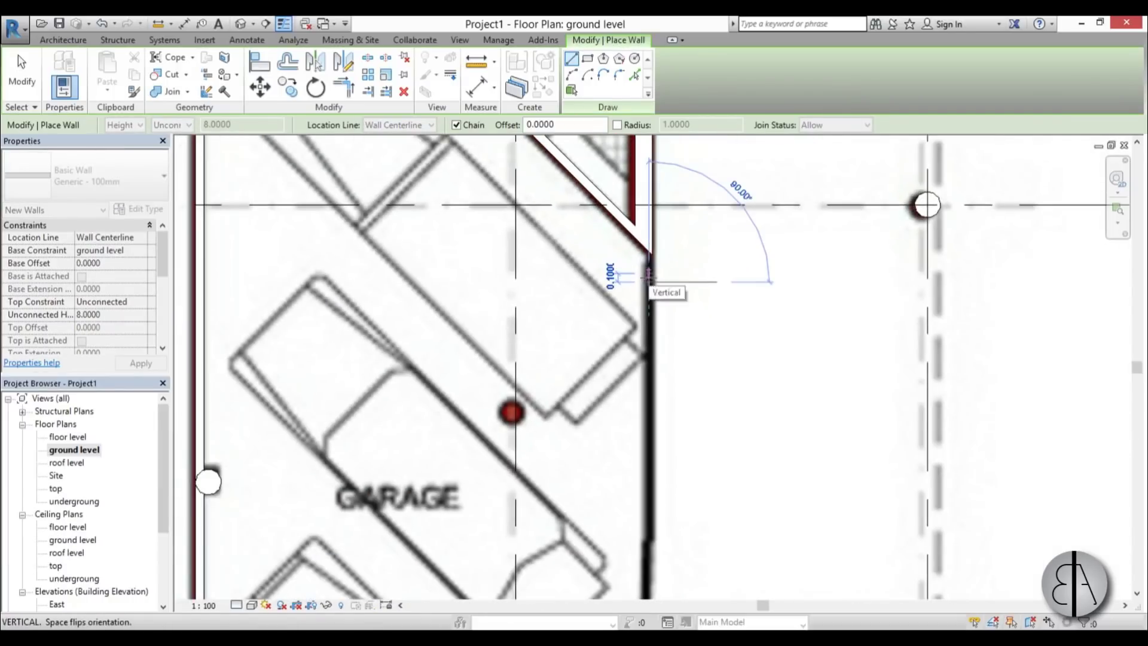
pyautogui.scroll(-1, 648, 214)
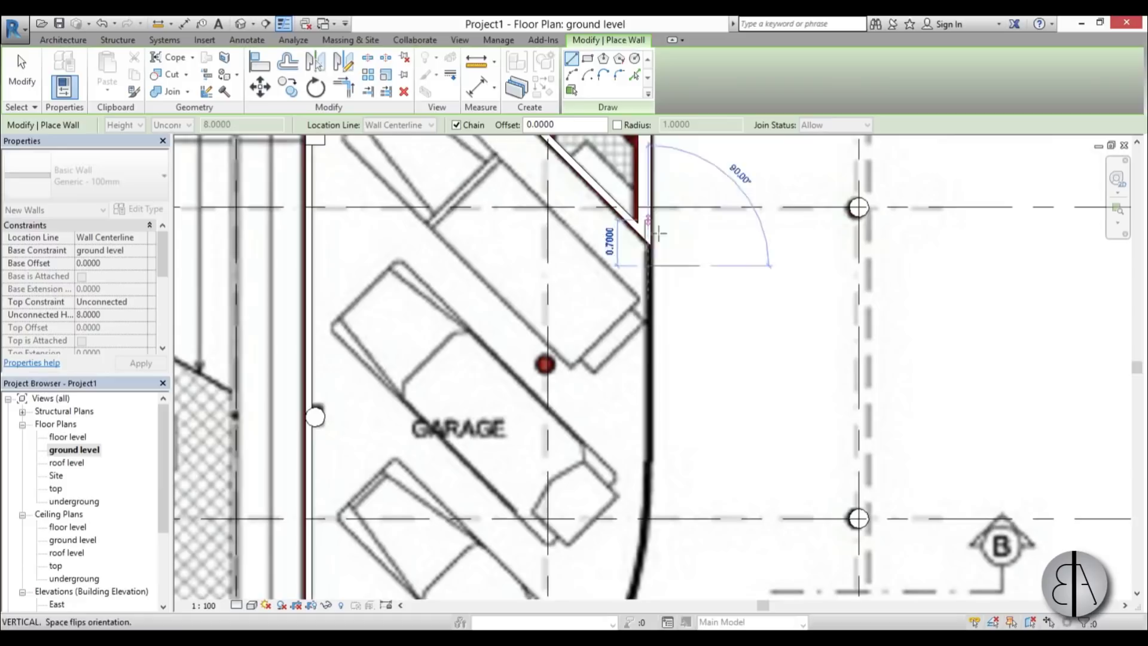
pyautogui.click(648, 470)
pyautogui.press('Escape')
pyautogui.press('Escape')
# Try to extend the north end of the garage's east wall up to its junction with the diagonal wall
pyautogui.scroll(5, 645, 202)
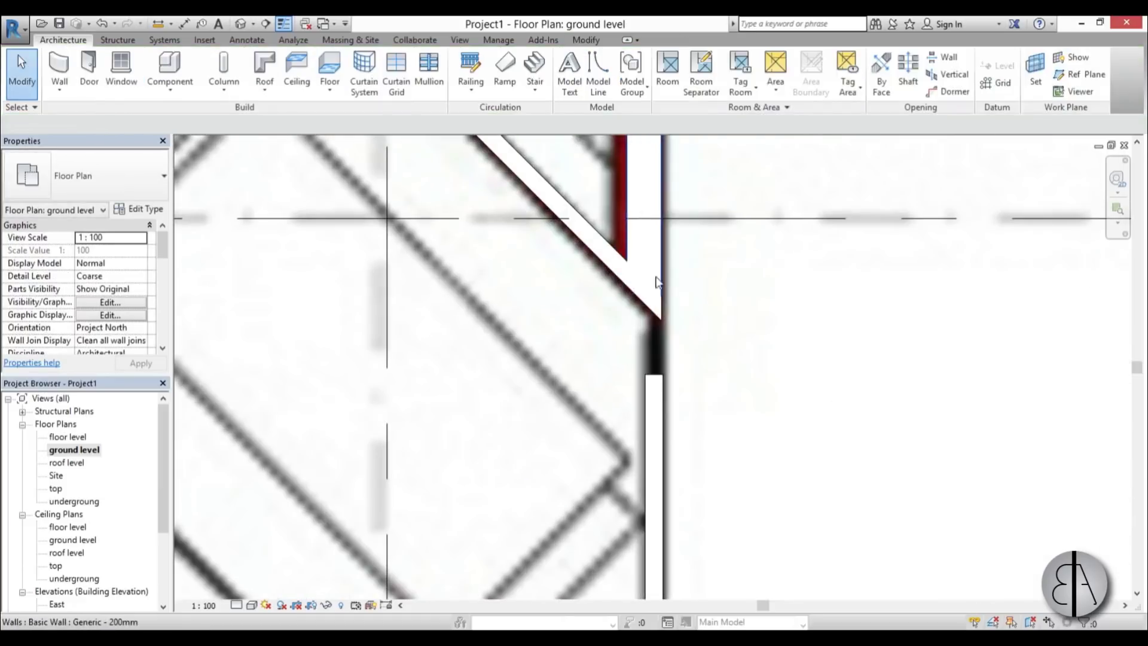
pyautogui.scroll(1, 658, 369)
pyautogui.click(656, 374)
pyautogui.moveTo(657, 373); pyautogui.dragTo(655, 302)
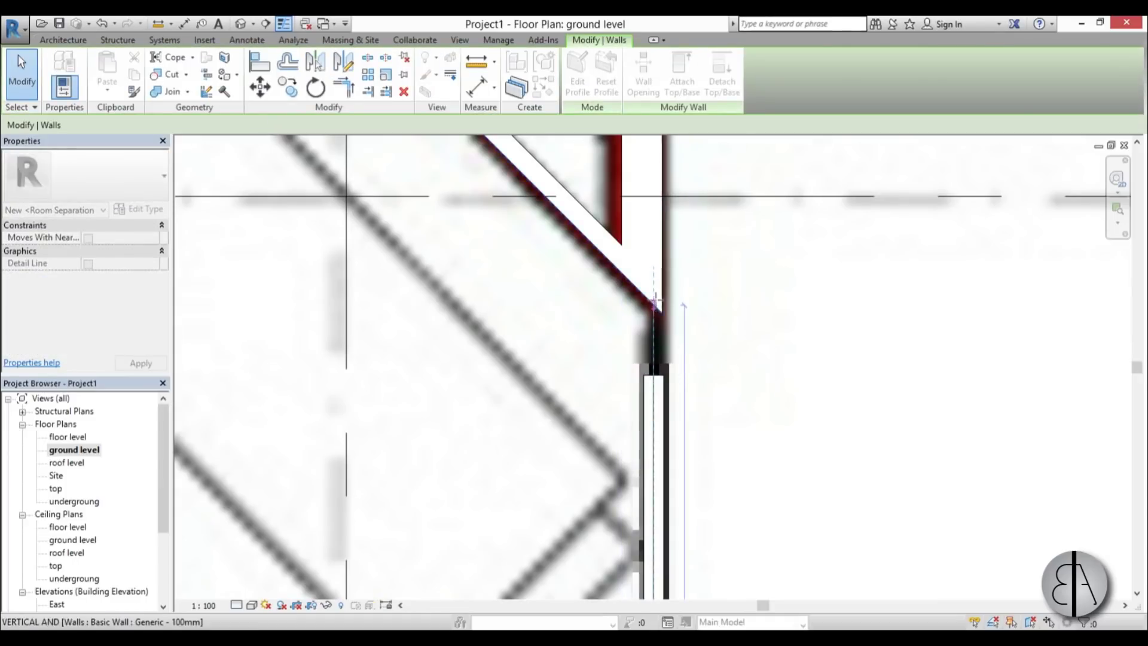
pyautogui.moveTo(656, 393); pyautogui.dragTo(656, 392)
pyautogui.click(768, 398)
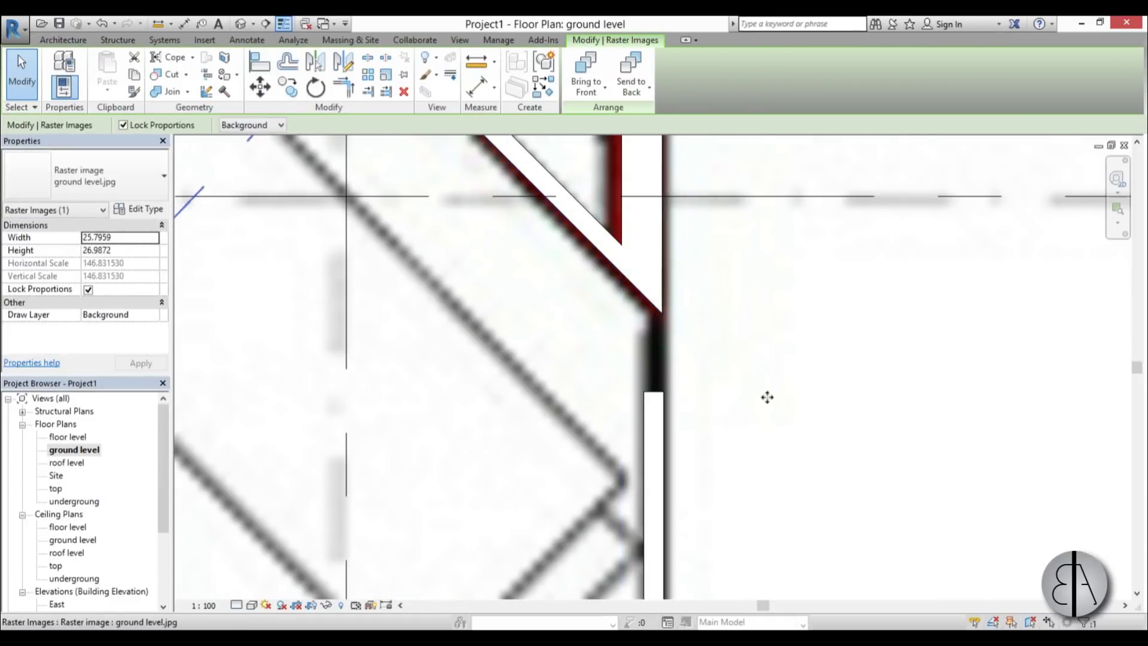
# Align the outer face of the garage's east wall with the outer face of the 200 mm exterior wall north of it
pyautogui.press('a')
pyautogui.press('l')
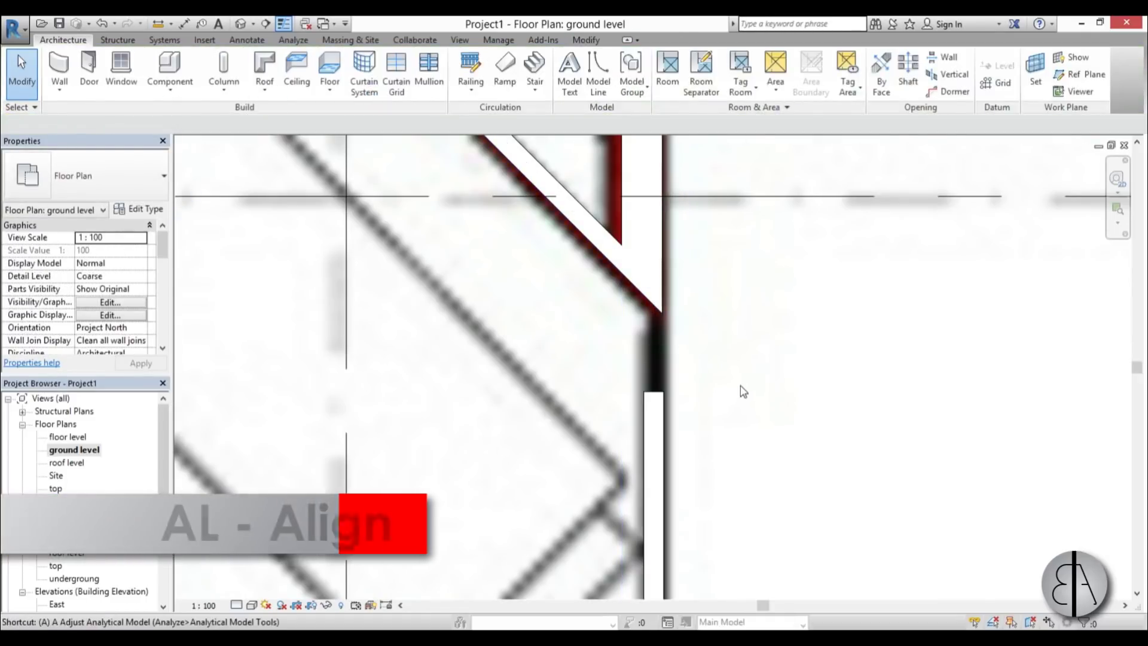
pyautogui.click(662, 265)
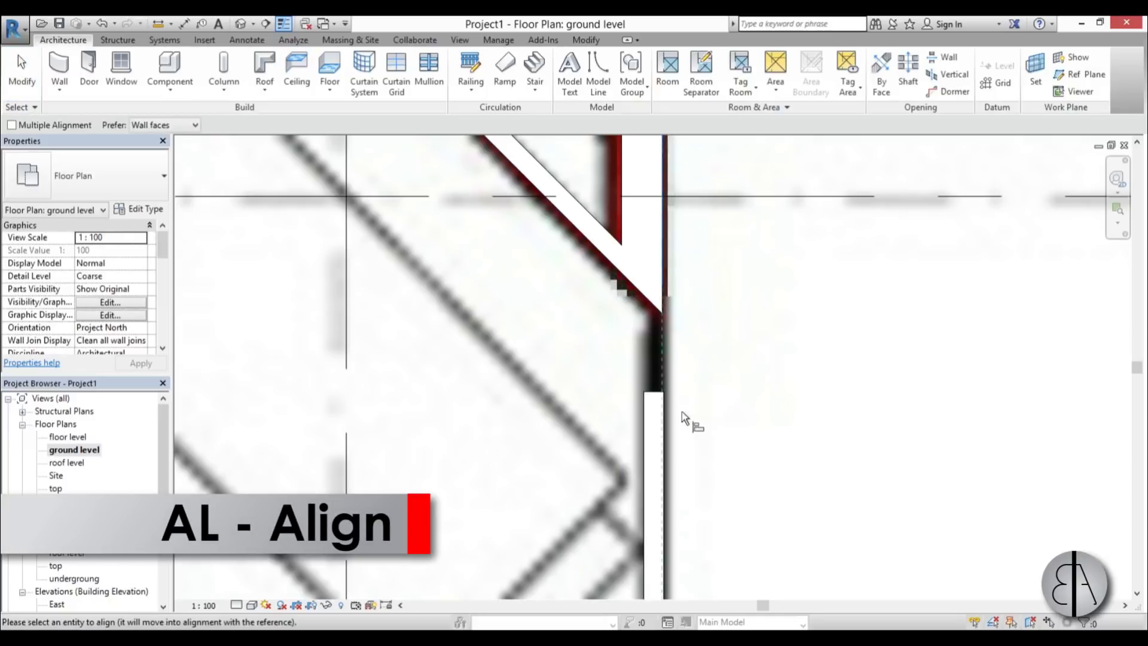
pyautogui.scroll(1, 662, 290)
pyautogui.scroll(5, 662, 299)
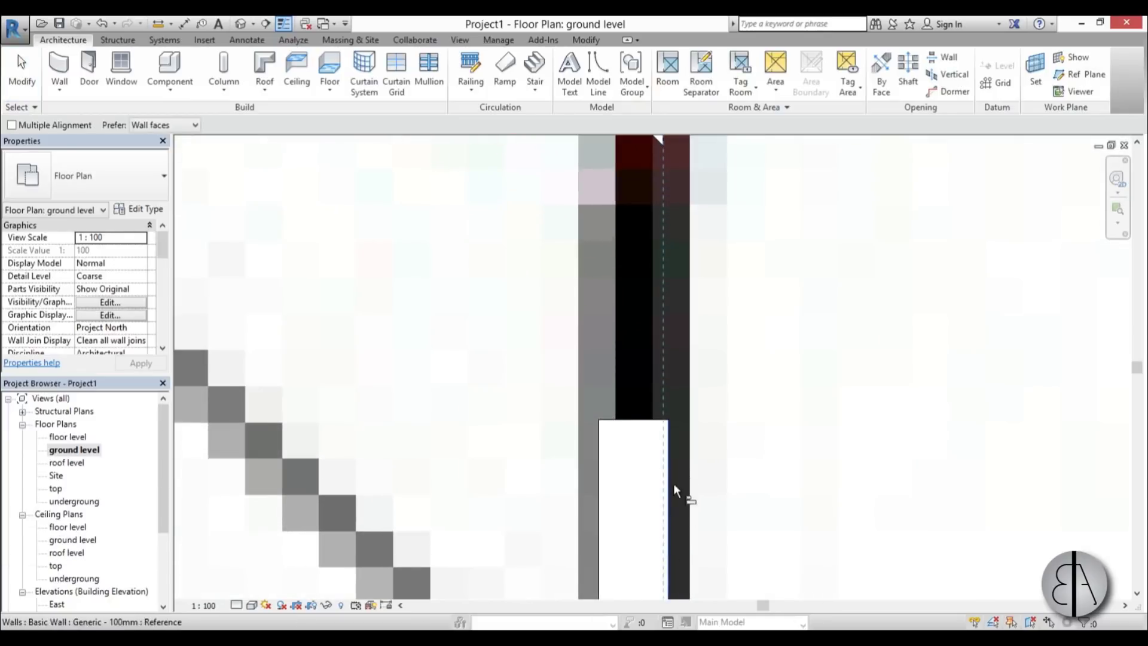
pyautogui.click(671, 442)
pyautogui.scroll(-3, 662, 389)
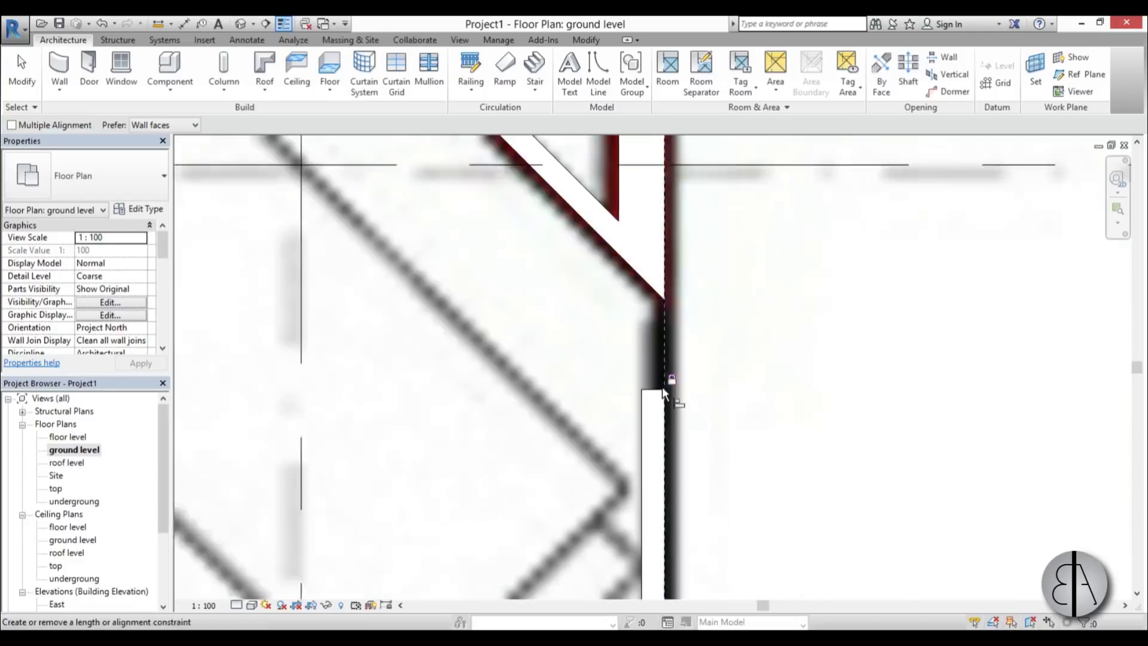
pyautogui.press('Escape')
# Extend the north end of the garage's east wall to meet the diagonal wall at the exterior wall corner
pyautogui.click(660, 390)
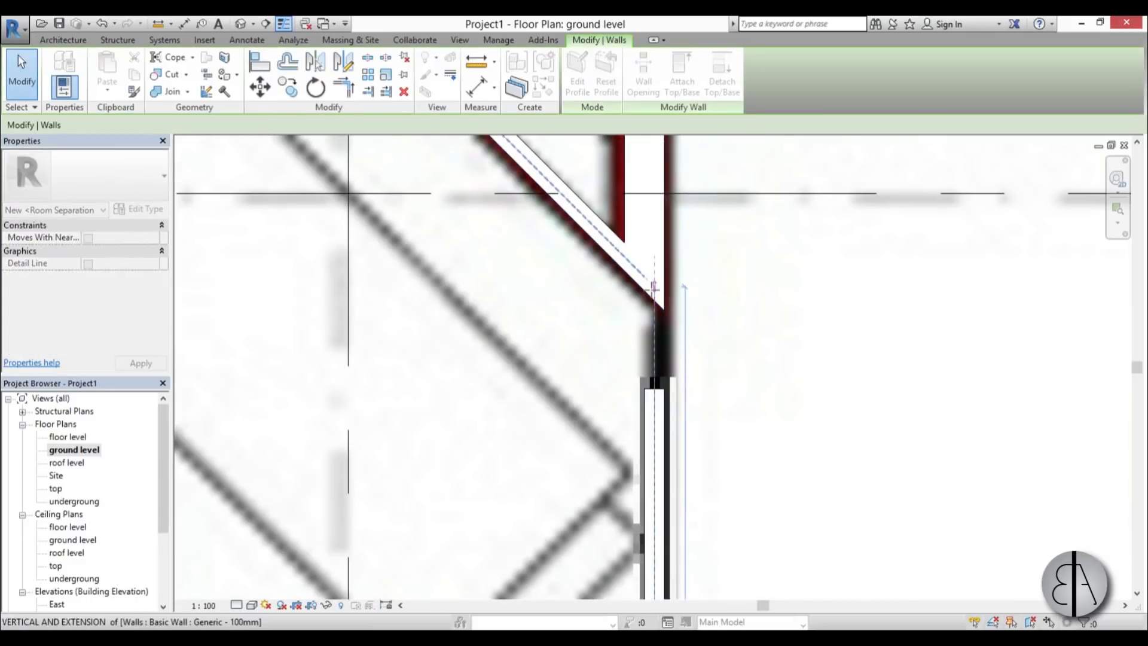
pyautogui.press('Escape')
pyautogui.scroll(-2, 649, 293)
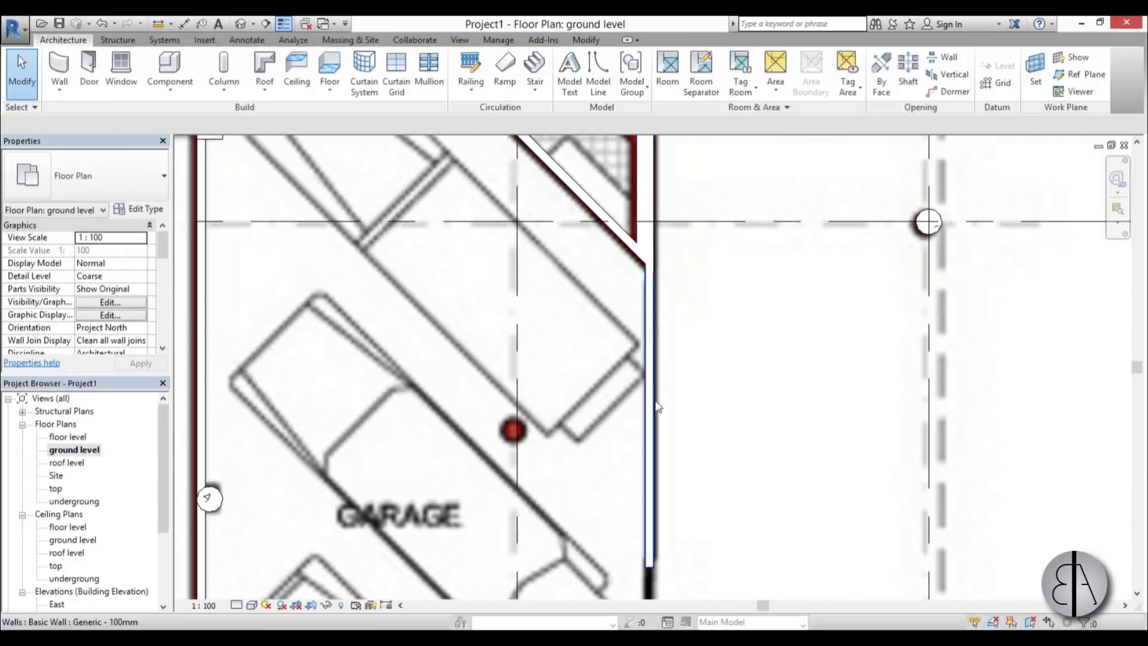
# Draw a Start-End-Radius Arc wall along the garage's curved side, from the southern diagonal wall's end to the straight east wall's end
pyautogui.moveTo(663, 500); pyautogui.dragTo(720, 228, button='middle')
pyautogui.scroll(-3, 717, 223)
pyautogui.moveTo(647, 392); pyautogui.dragTo(647, 380, button='middle')
pyautogui.scroll(2, 681, 332)
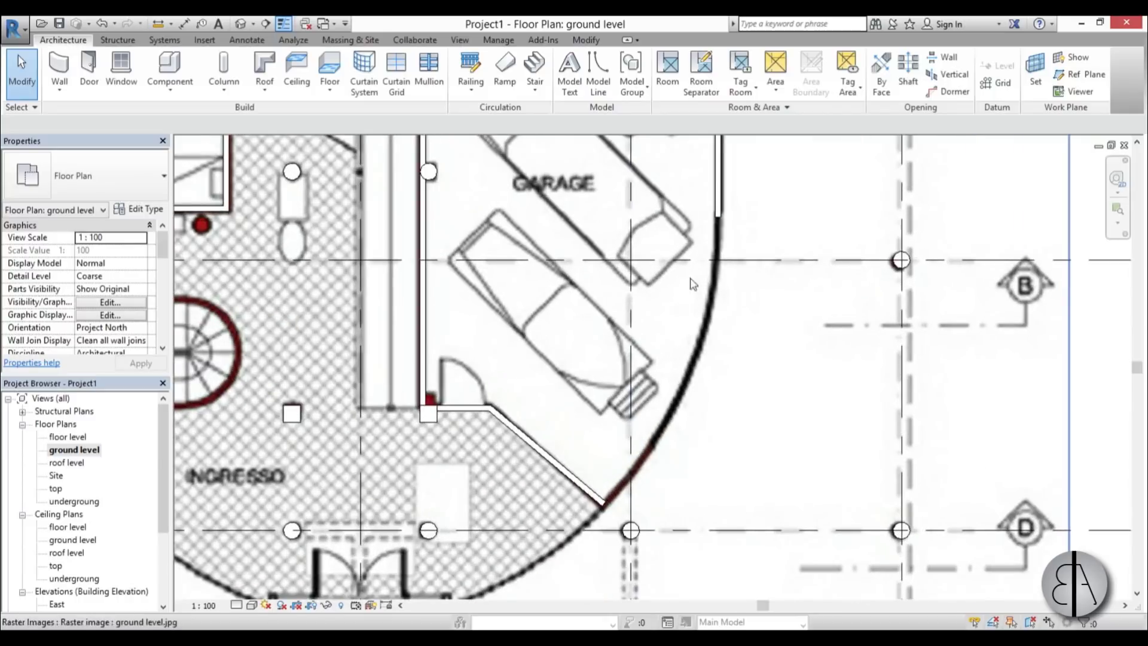
pyautogui.moveTo(693, 284); pyautogui.dragTo(689, 295, button='middle')
pyautogui.click(714, 186)
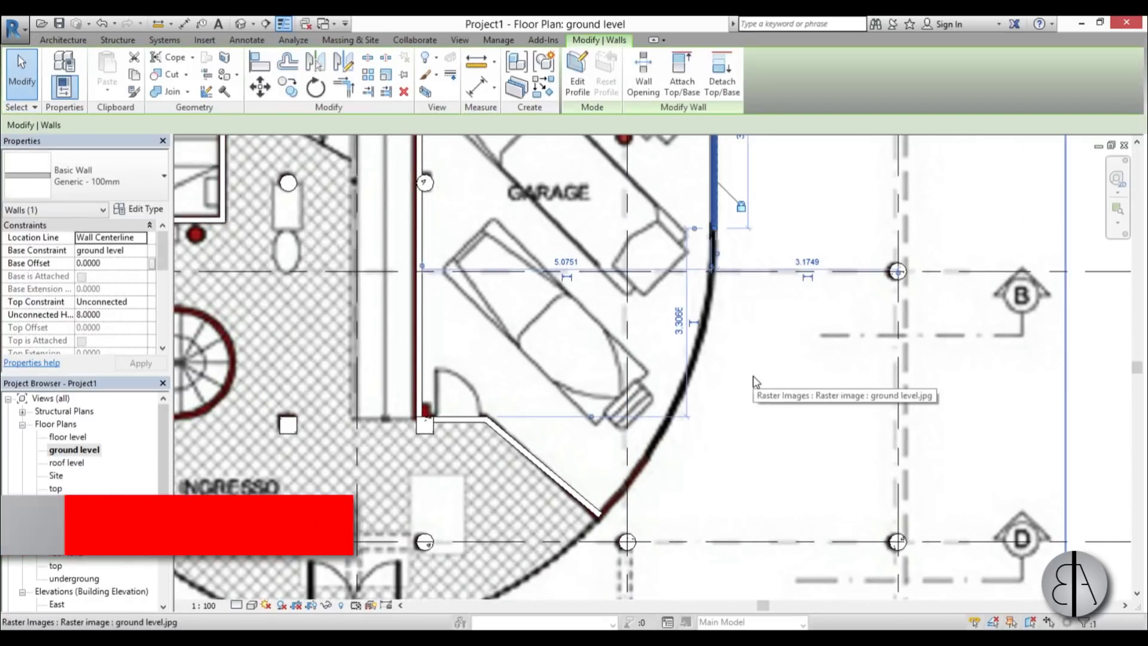
pyautogui.press('w')
pyautogui.press('a')
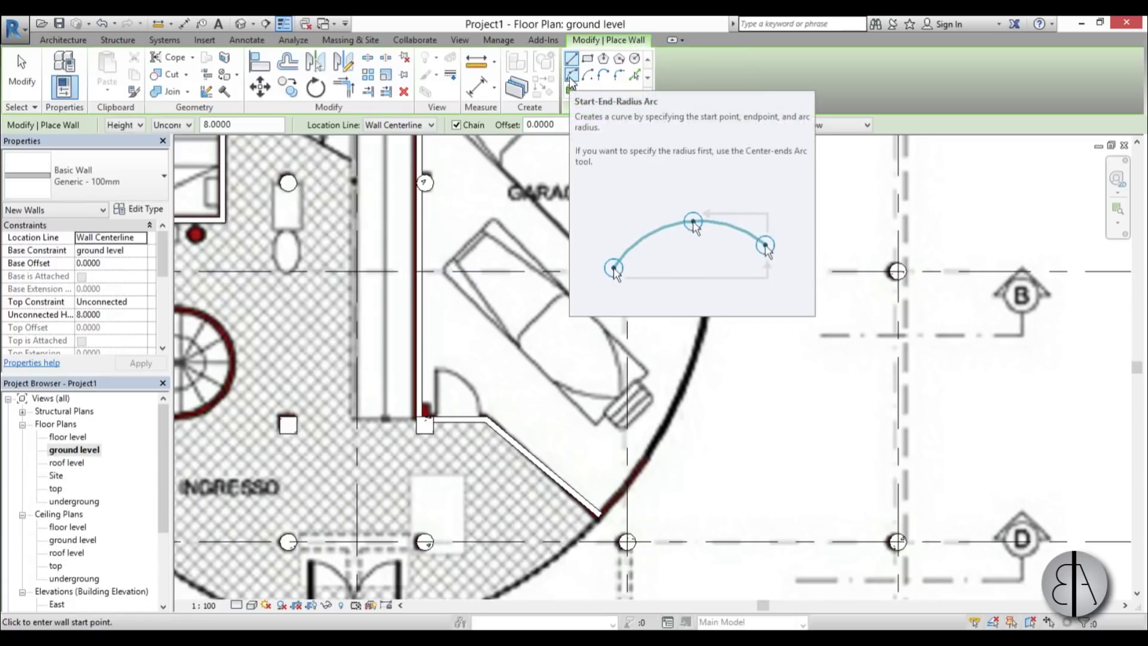
pyautogui.click(571, 76)
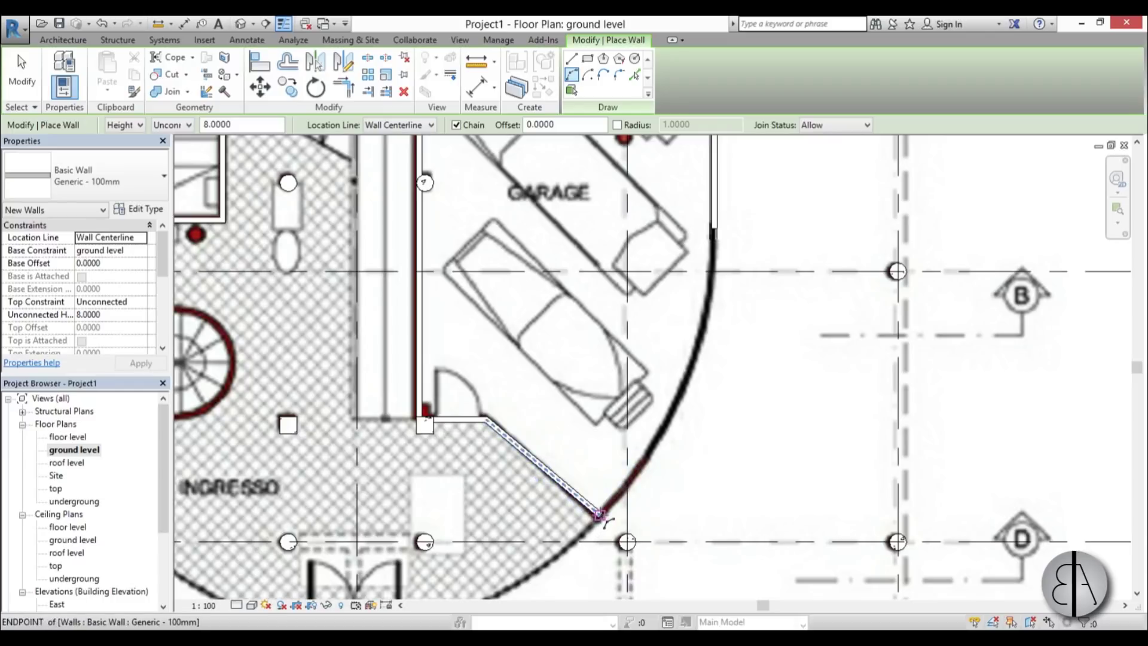
pyautogui.scroll(3, 616, 321)
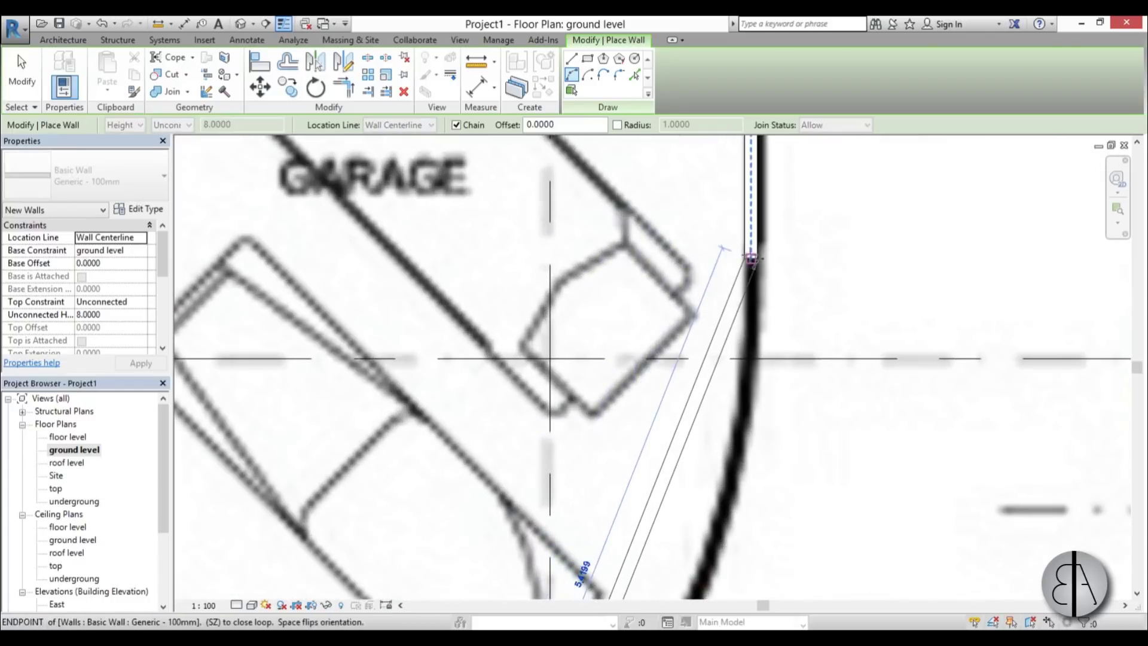
pyautogui.scroll(-3, 750, 258)
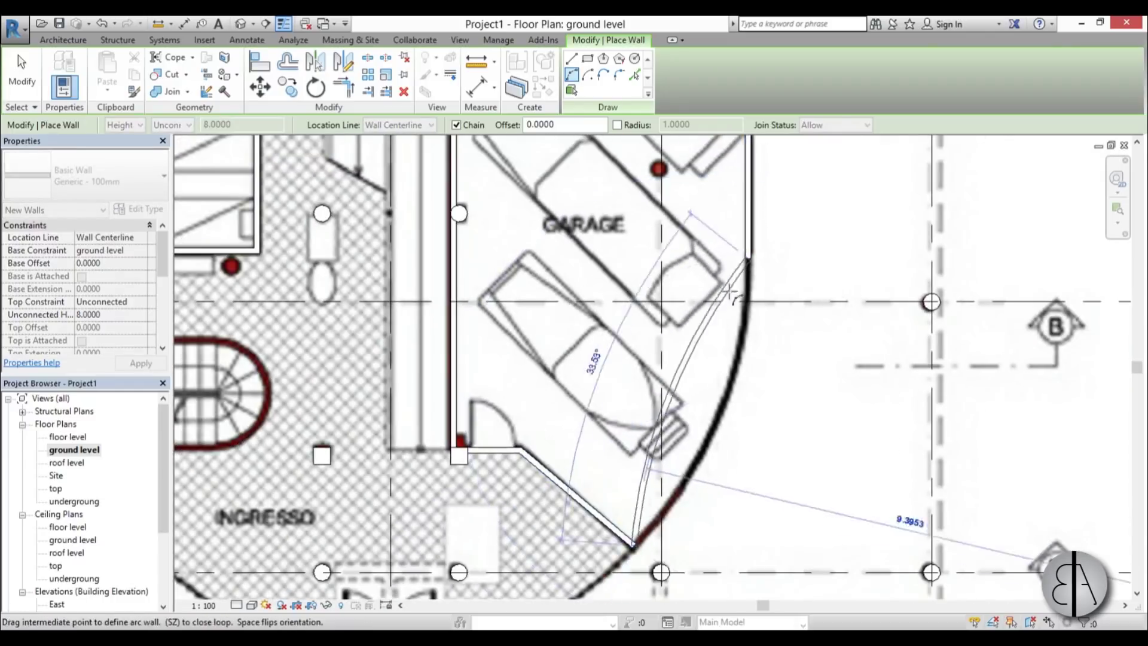
pyautogui.click(732, 372)
pyautogui.press('Escape')
pyautogui.press('Escape')
pyautogui.scroll(-4, 787, 329)
pyautogui.moveTo(787, 345); pyautogui.dragTo(773, 391, button='middle')
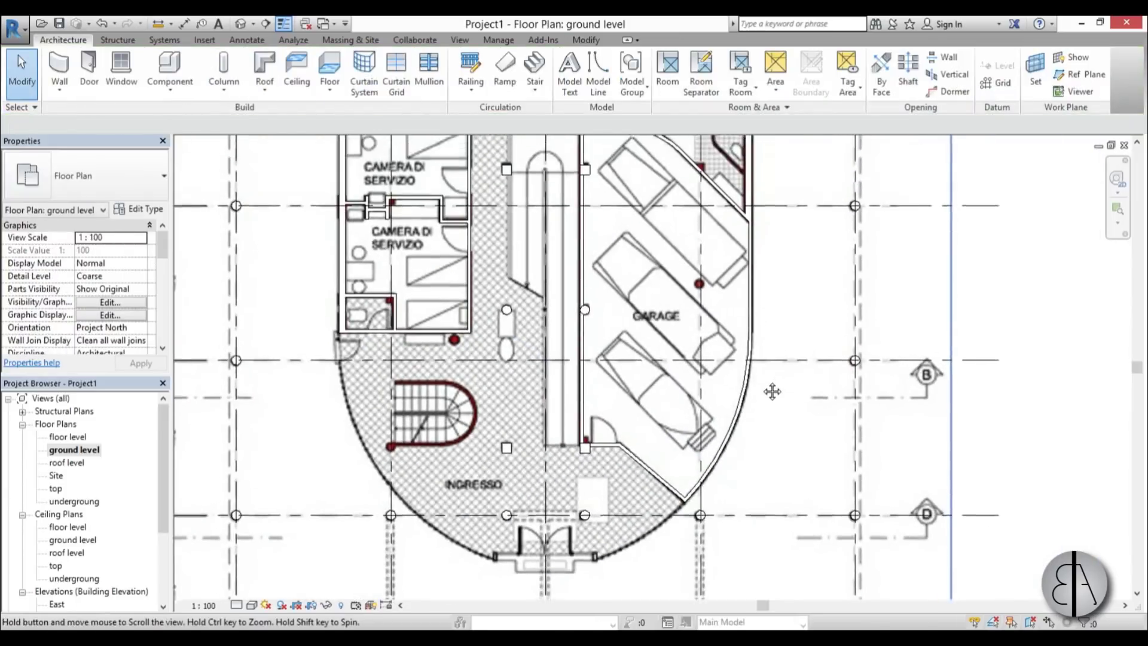
pyautogui.scroll(-1, 772, 391)
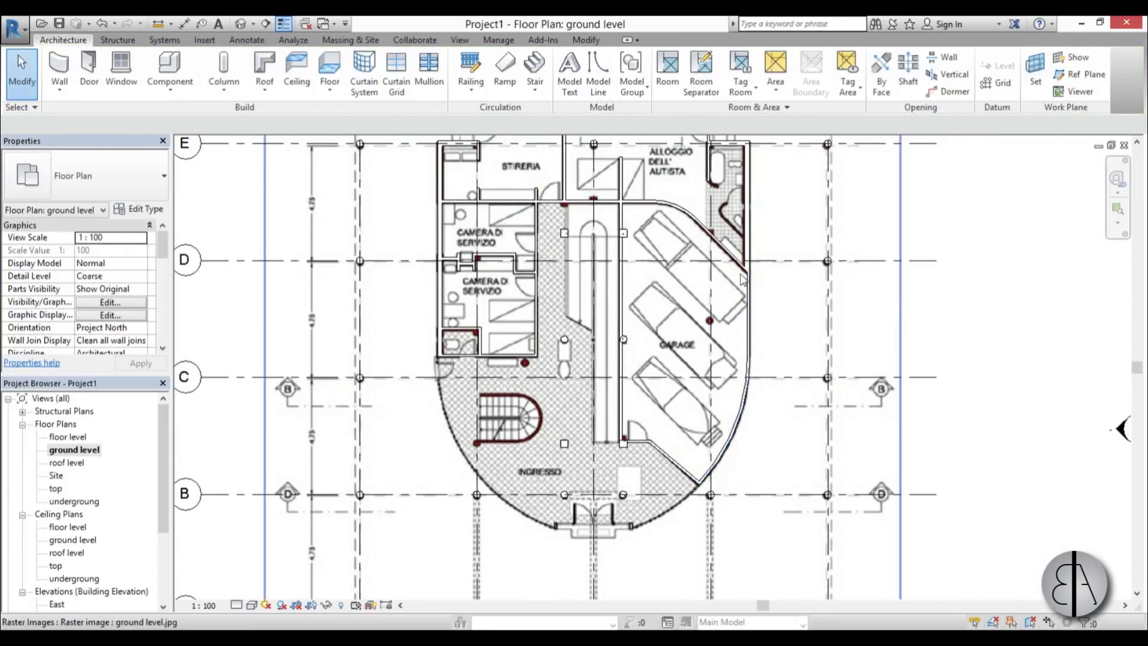
pyautogui.moveTo(734, 398); pyautogui.dragTo(700, 409, button='middle')
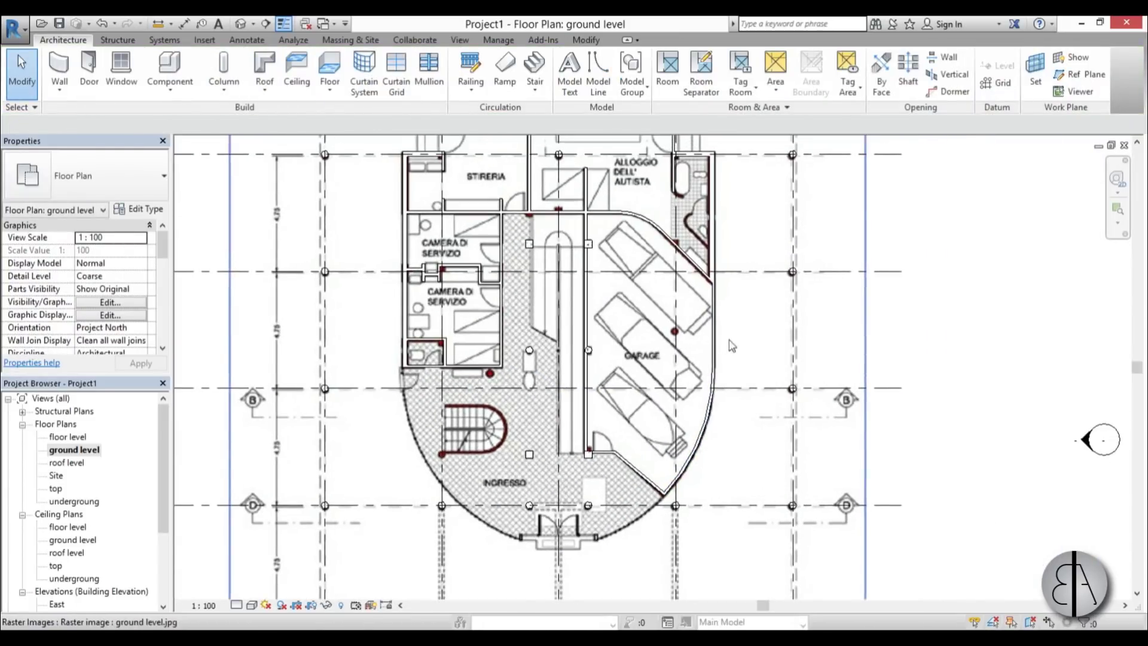
pyautogui.scroll(2, 709, 270)
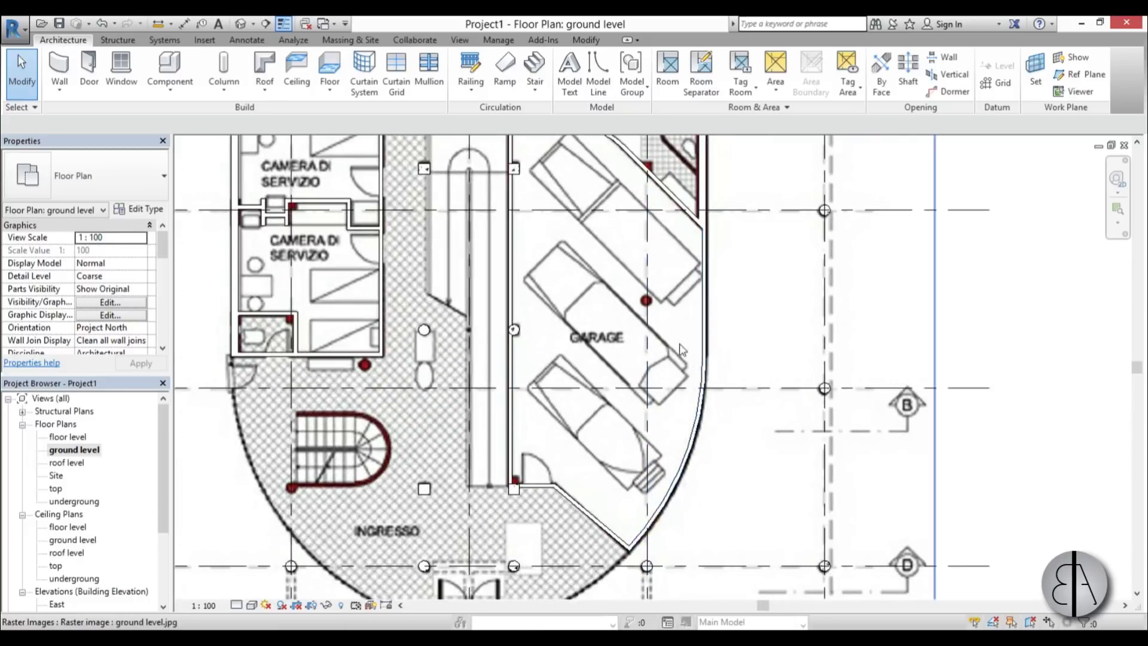
# Load the M_Door-Overhead-Sectional door family from the Doors folder of the US Metric library
pyautogui.moveTo(680, 347); pyautogui.dragTo(681, 349, button='middle')
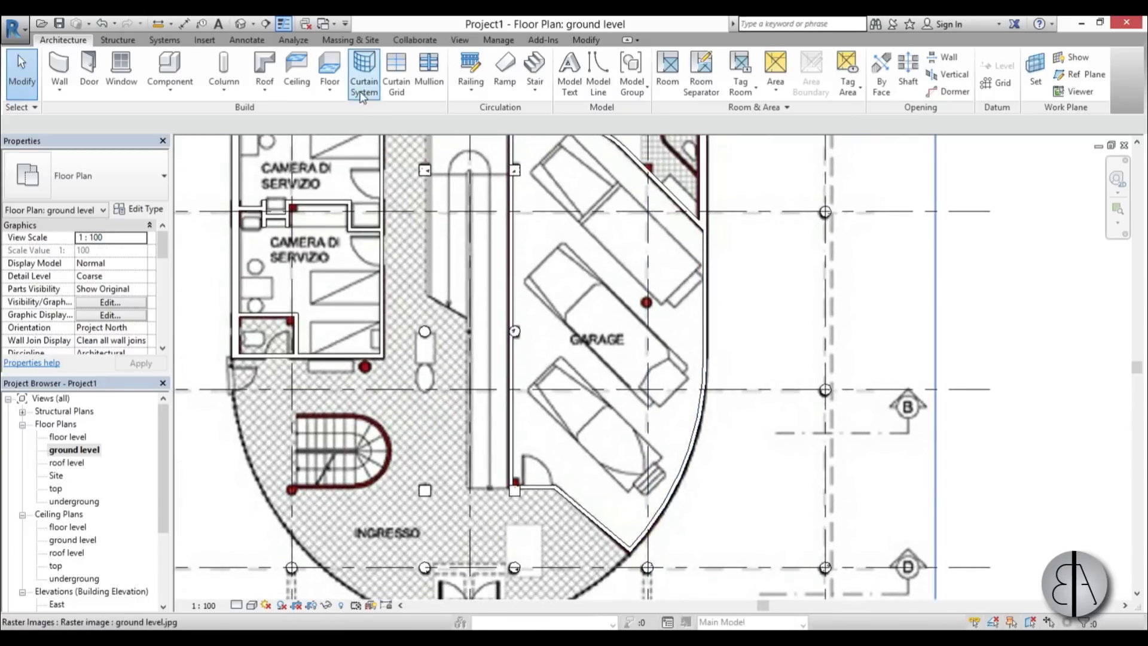
pyautogui.press('d')
pyautogui.press('r')
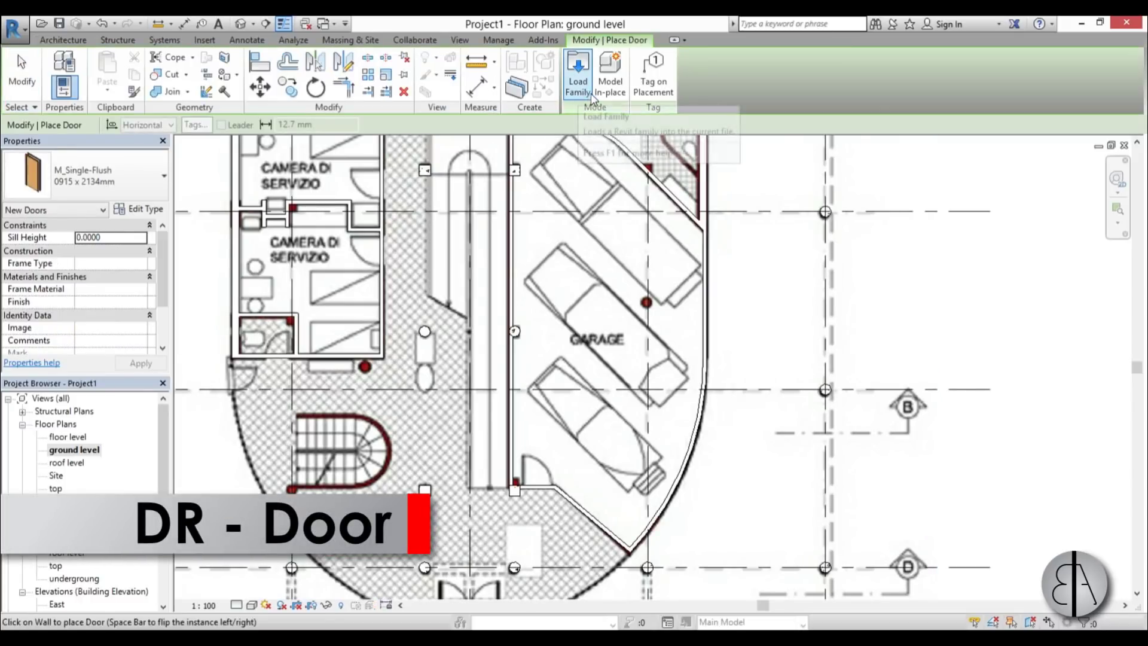
pyautogui.click(581, 96)
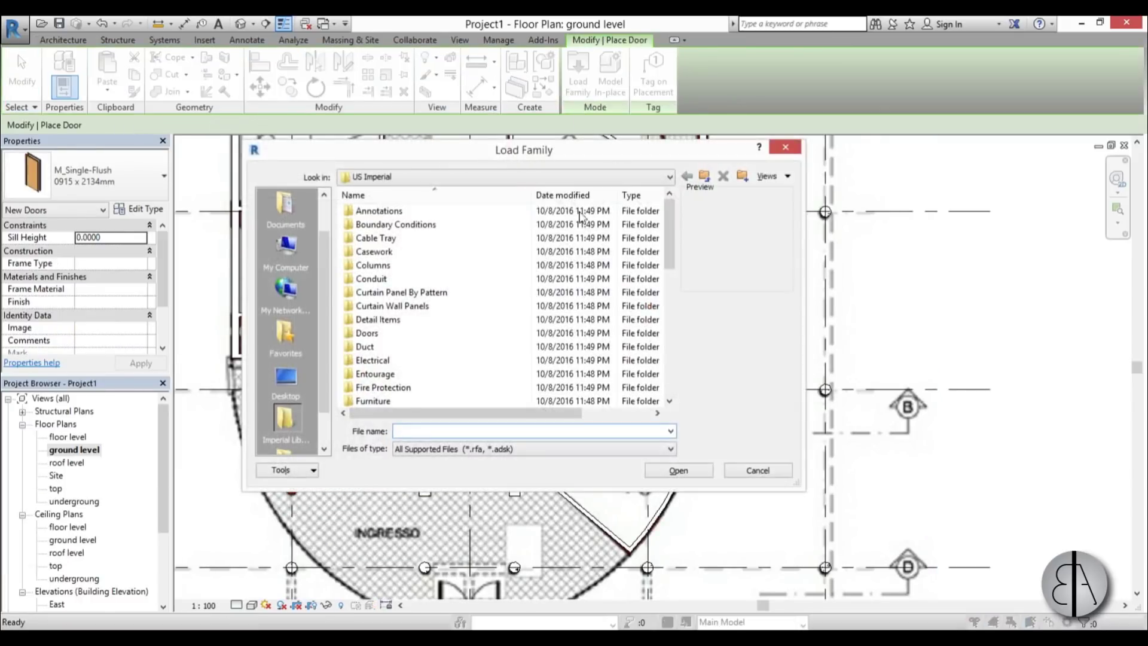
pyautogui.click(705, 177)
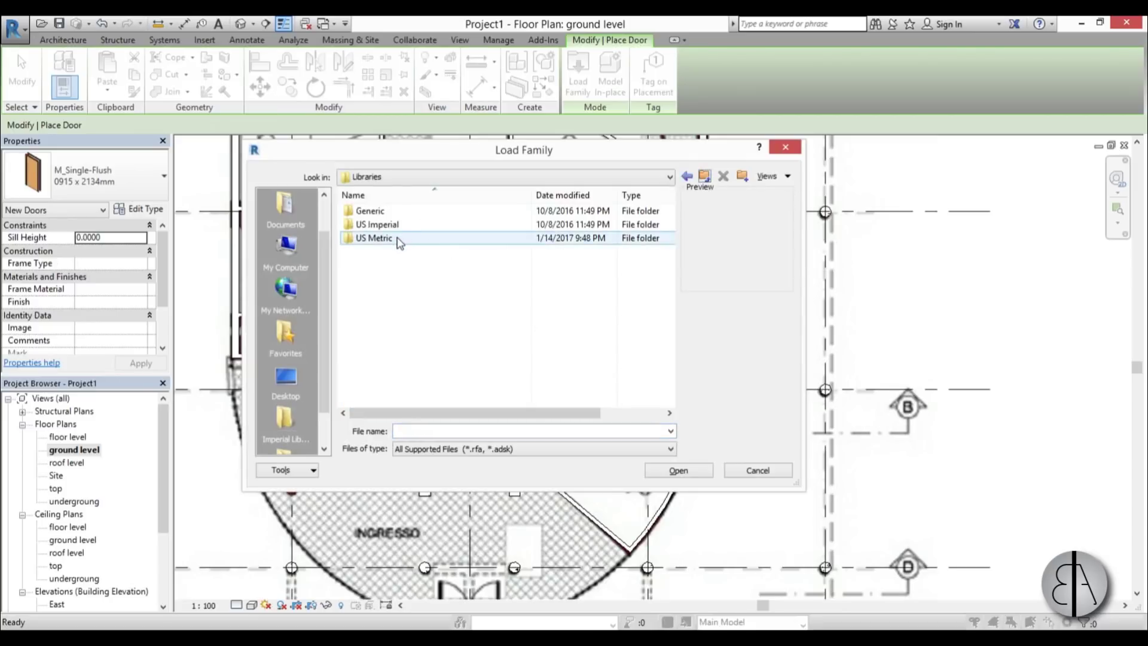
pyautogui.doubleClick(399, 241)
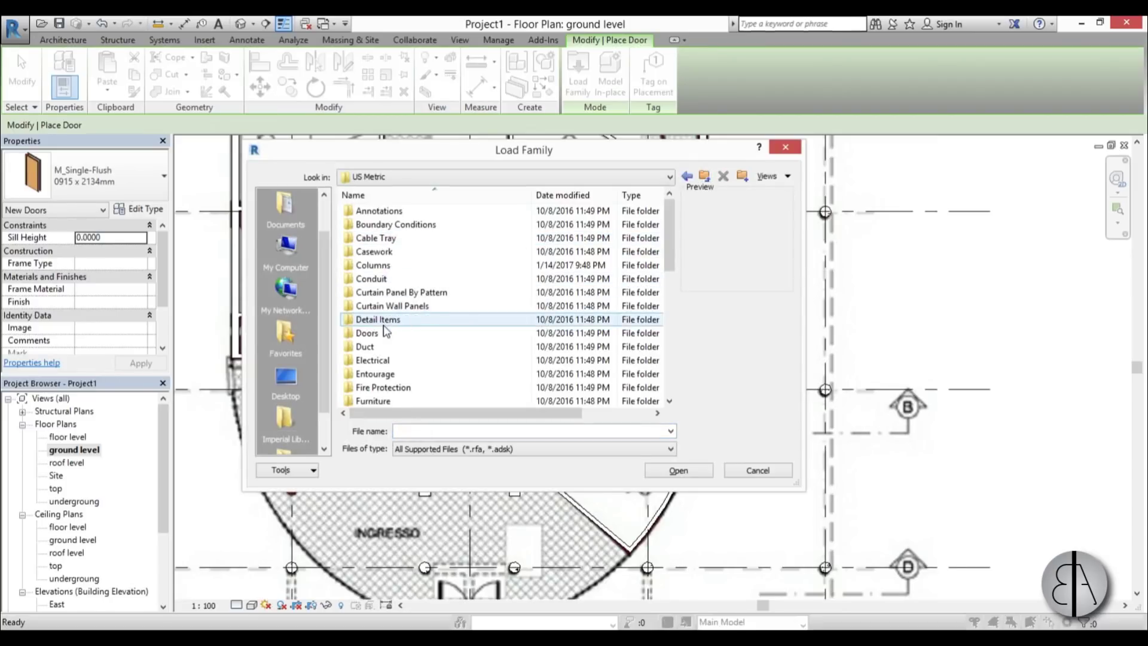
pyautogui.doubleClick(386, 333)
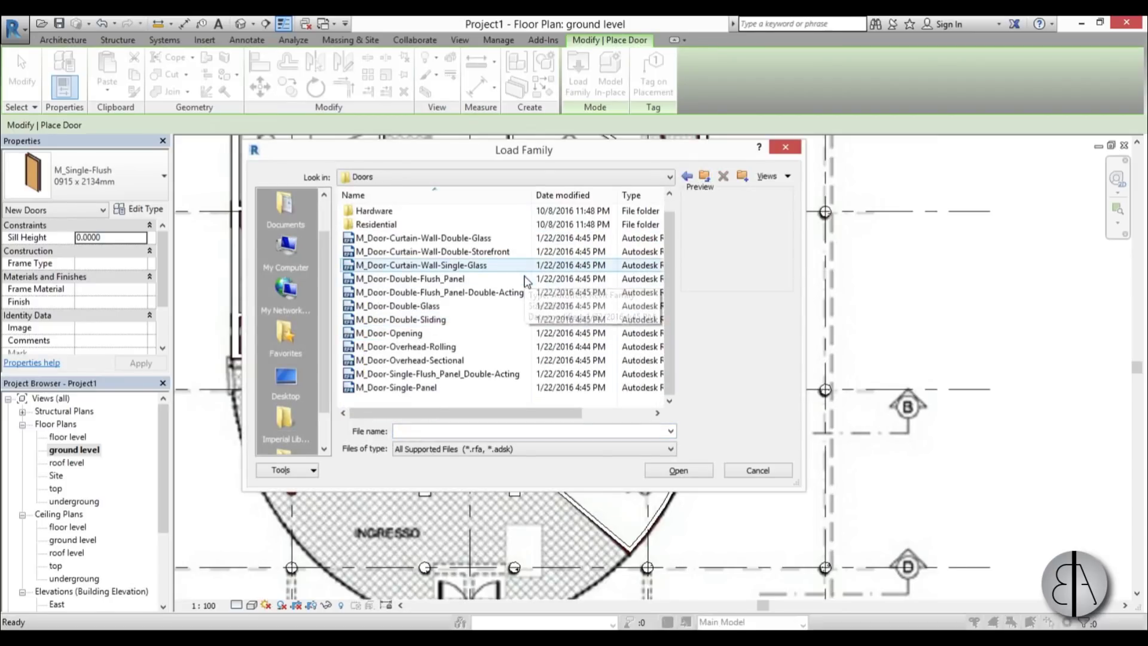
pyautogui.click(449, 347)
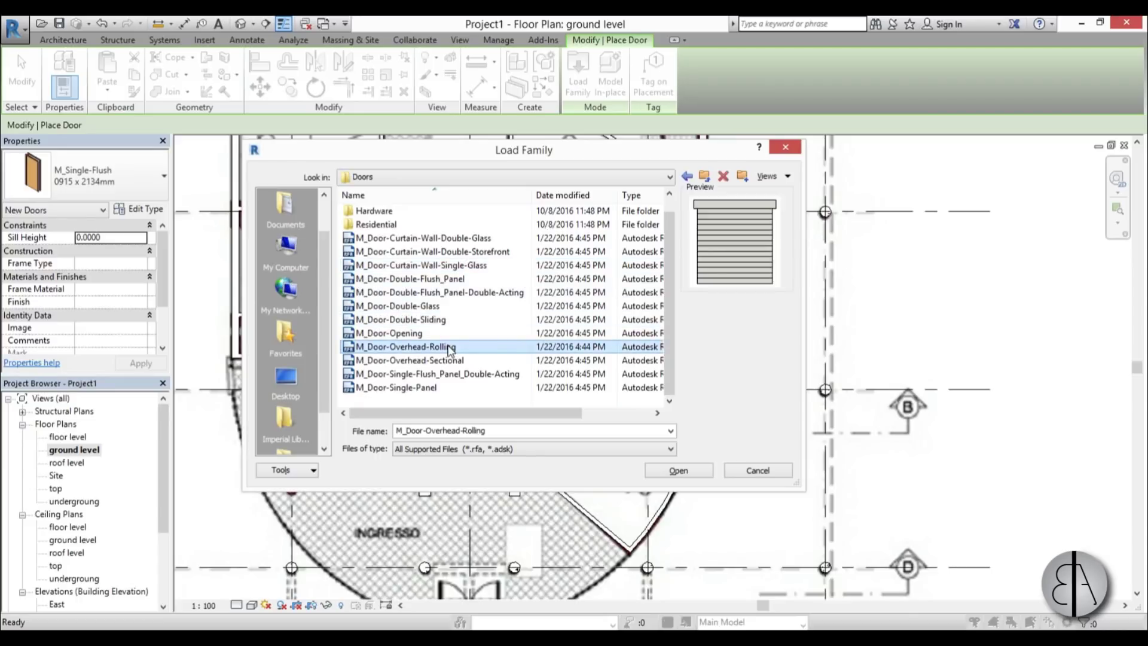
pyautogui.click(422, 361)
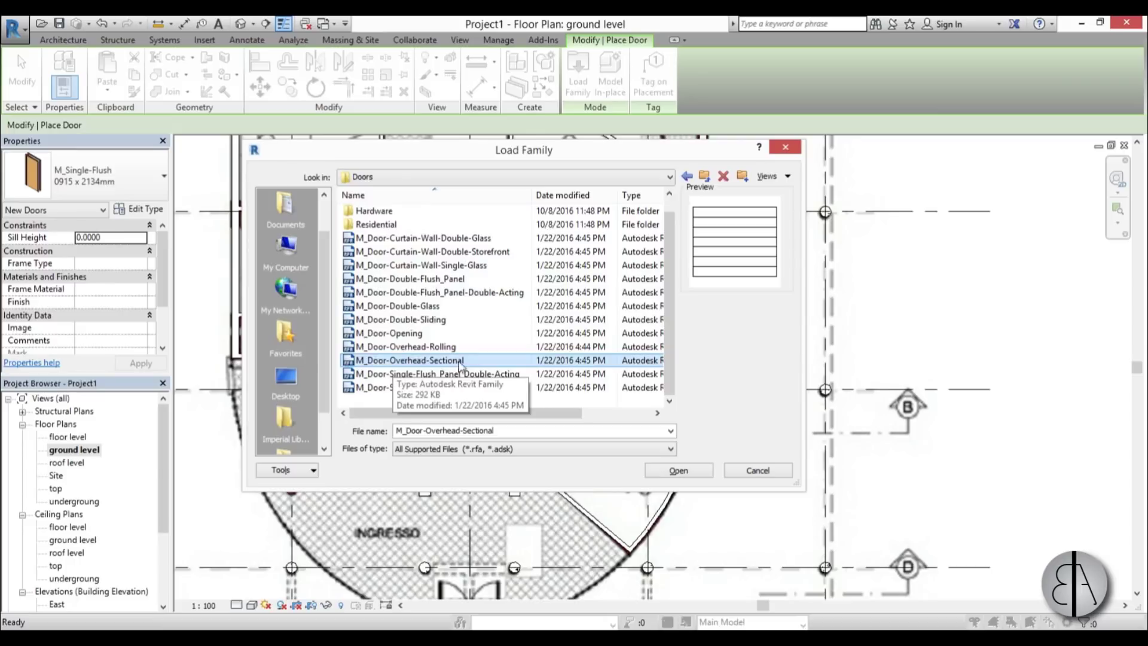
pyautogui.click(678, 471)
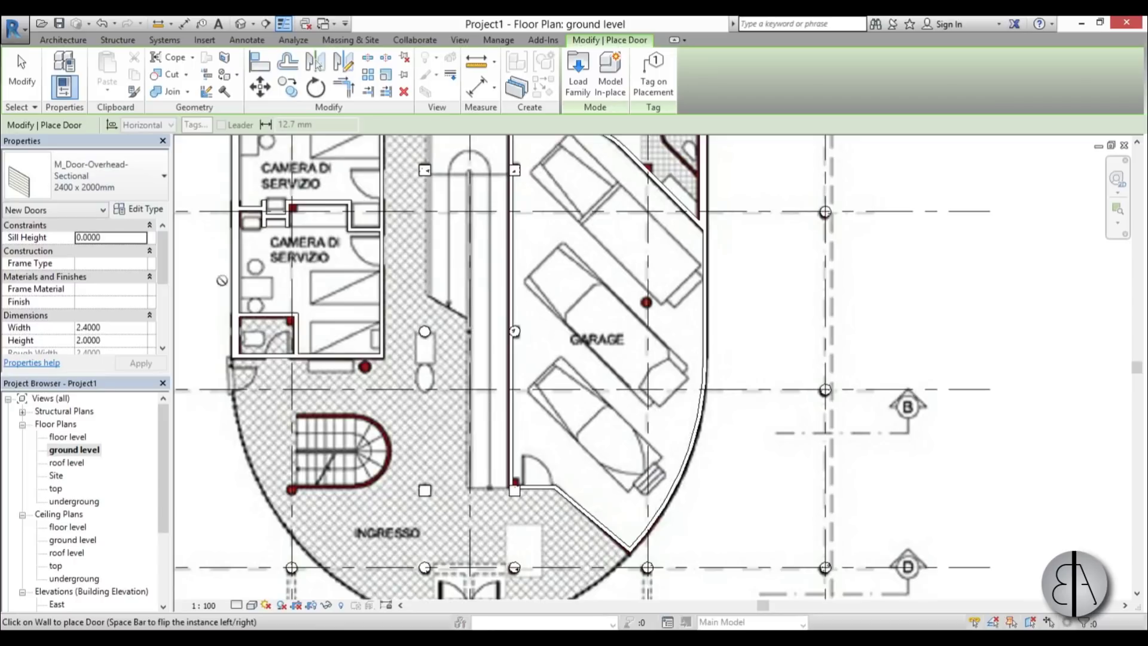
# Place three 2400 x 2000mm overhead sectional doors along the garage's east side, two in the curved wall and one in the straight wall
pyautogui.click(120, 177)
pyautogui.click(120, 176)
pyautogui.scroll(2, 688, 506)
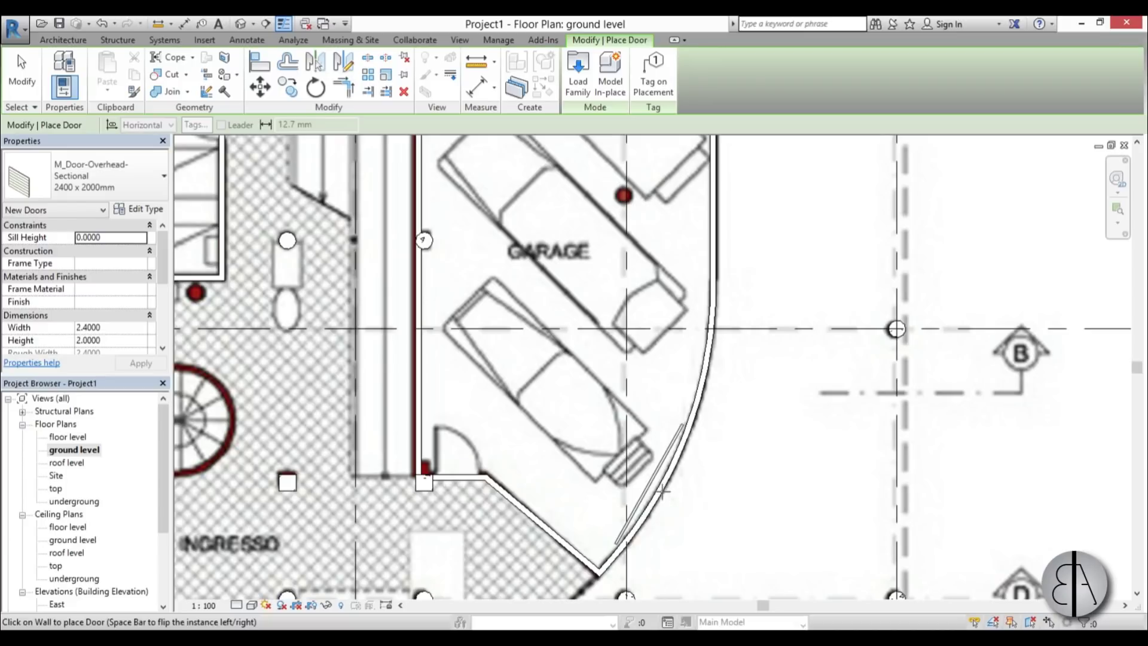
pyautogui.click(666, 487)
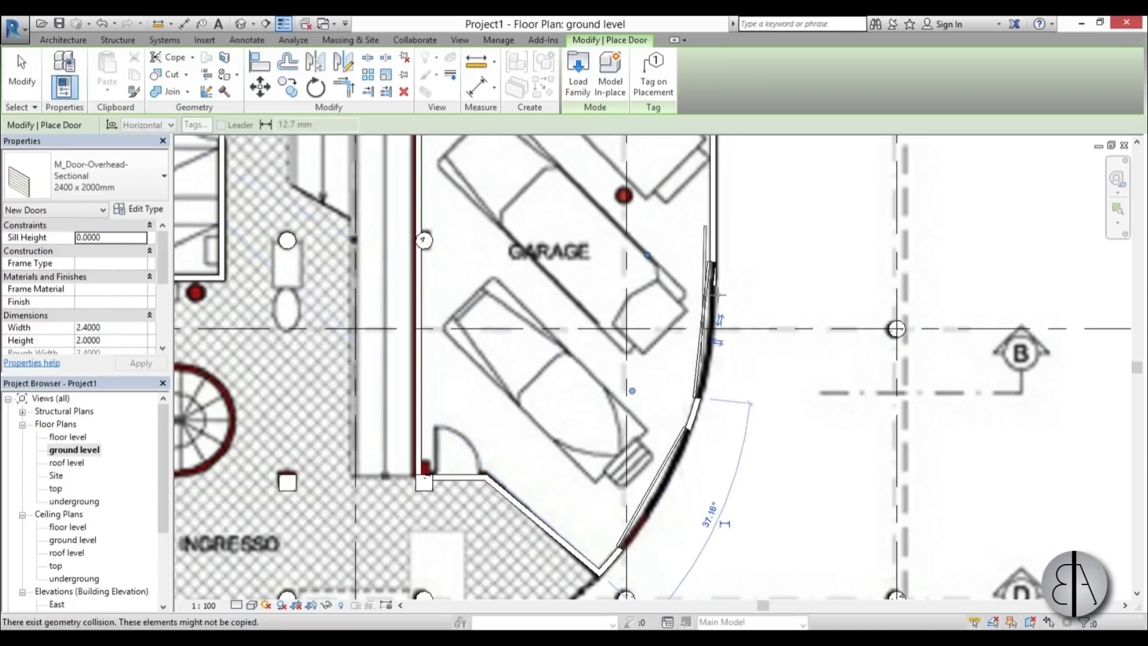
pyautogui.moveTo(716, 329); pyautogui.dragTo(658, 501, button='middle')
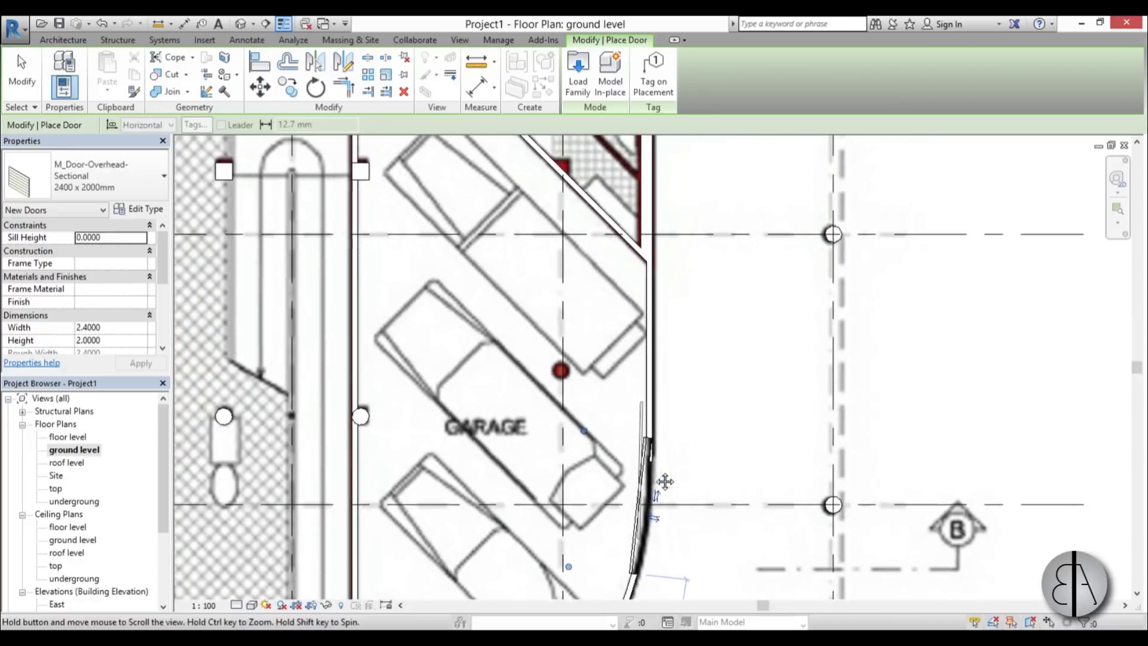
pyautogui.click(652, 347)
pyautogui.press('Escape')
pyautogui.scroll(-3, 682, 353)
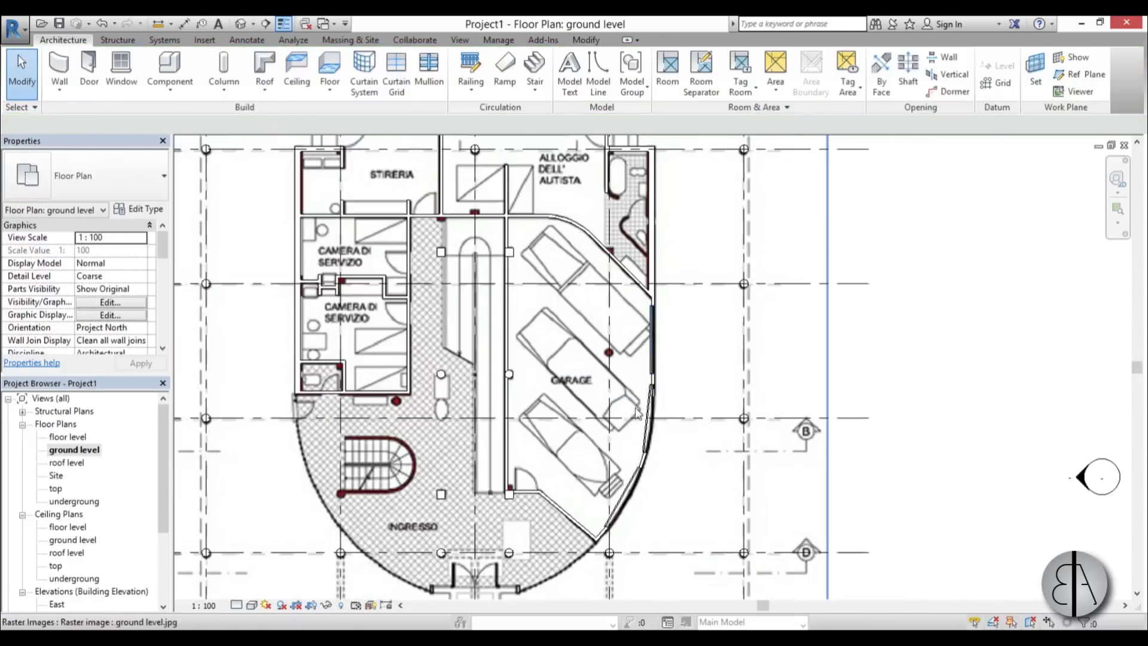
# Inspect the positions of the overhead sectional doors along the garage's curved and straight east walls
pyautogui.moveTo(635, 459); pyautogui.dragTo(633, 385, button='middle')
pyautogui.scroll(4, 633, 383)
pyautogui.click(625, 448)
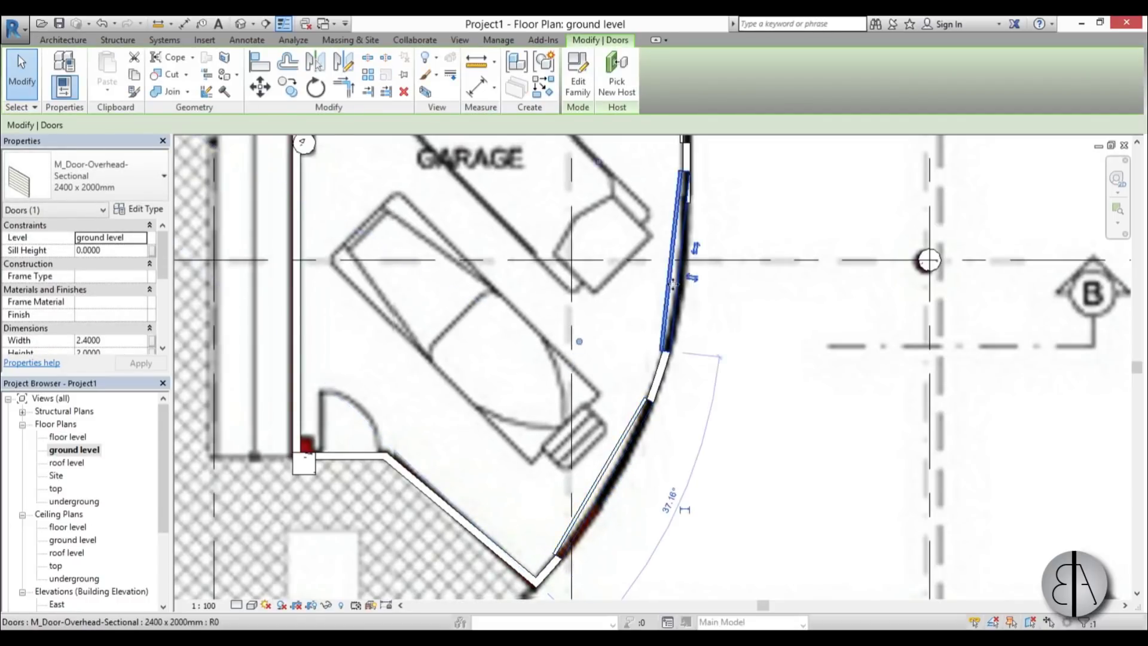
pyautogui.scroll(-3, 776, 341)
pyautogui.moveTo(777, 341); pyautogui.dragTo(694, 509, button='middle')
pyautogui.scroll(2, 658, 299)
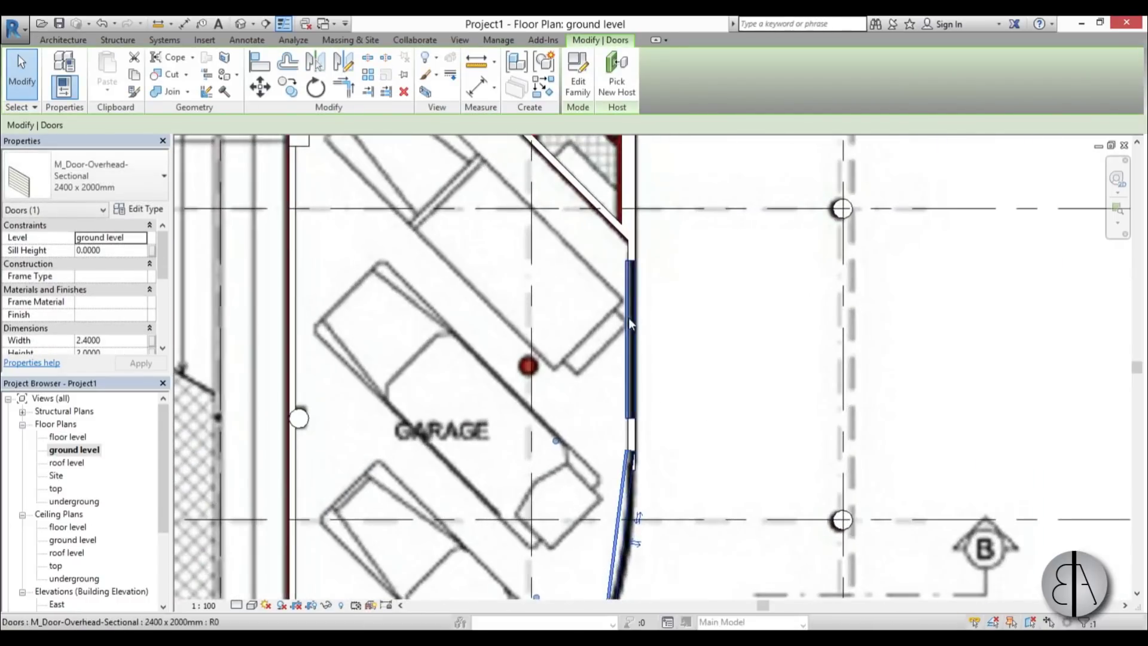
pyautogui.click(782, 324)
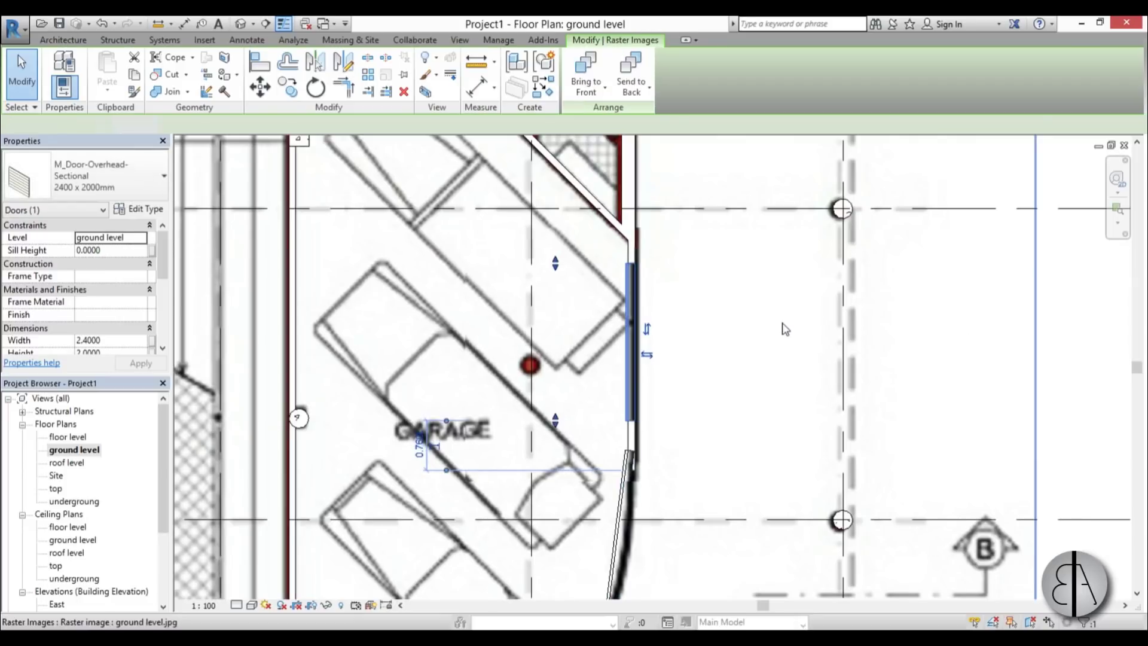
pyautogui.scroll(-8, 775, 302)
pyautogui.scroll(1, 765, 309)
pyautogui.press('Escape')
pyautogui.moveTo(702, 359); pyautogui.dragTo(708, 400, button='middle')
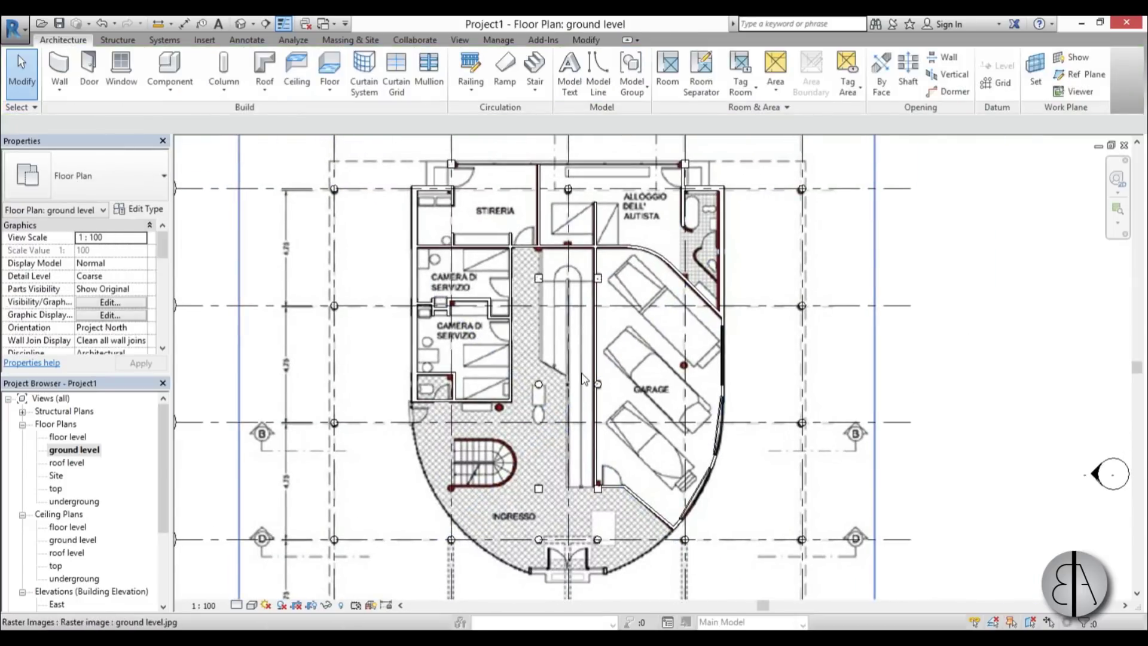
# Examine the curved entrance hall facade on the plan image, from the west side door past the main entrance to the garage
pyautogui.moveTo(593, 387); pyautogui.dragTo(622, 389, button='middle')
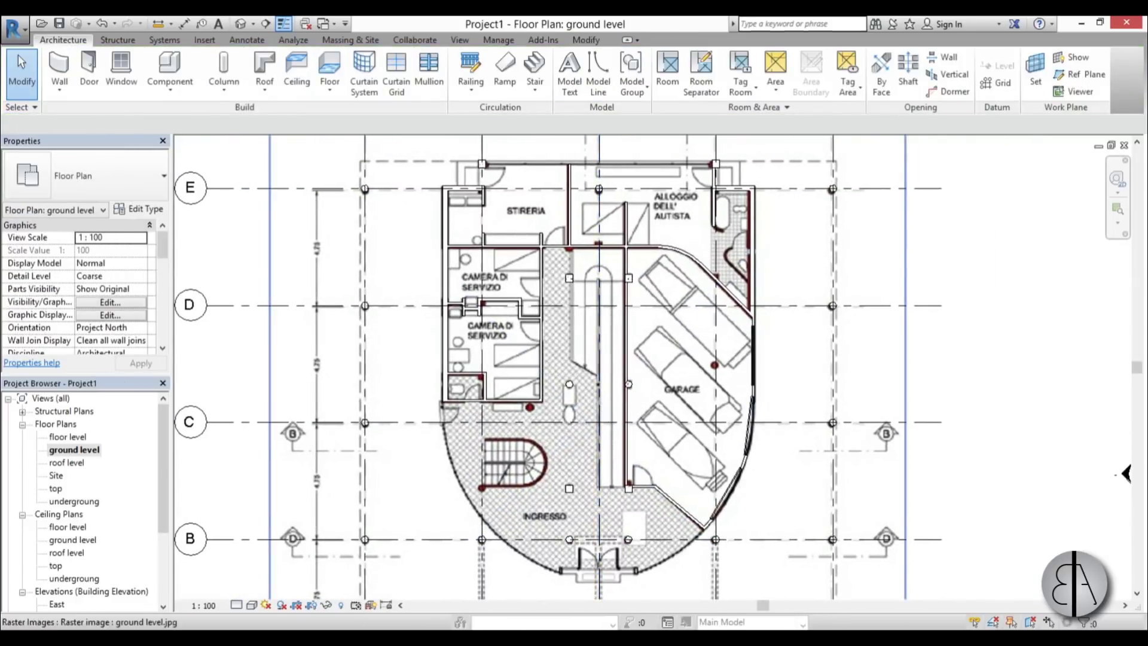
pyautogui.scroll(-1, 678, 568)
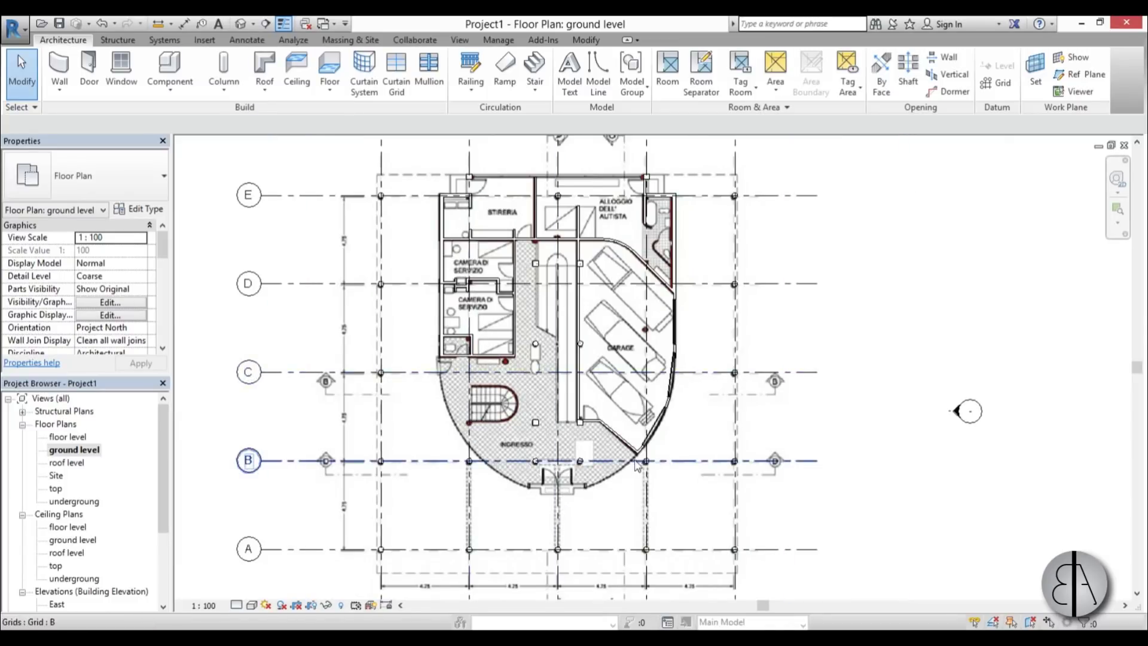
pyautogui.moveTo(477, 440); pyautogui.dragTo(487, 403, button='middle')
pyautogui.scroll(1, 485, 422)
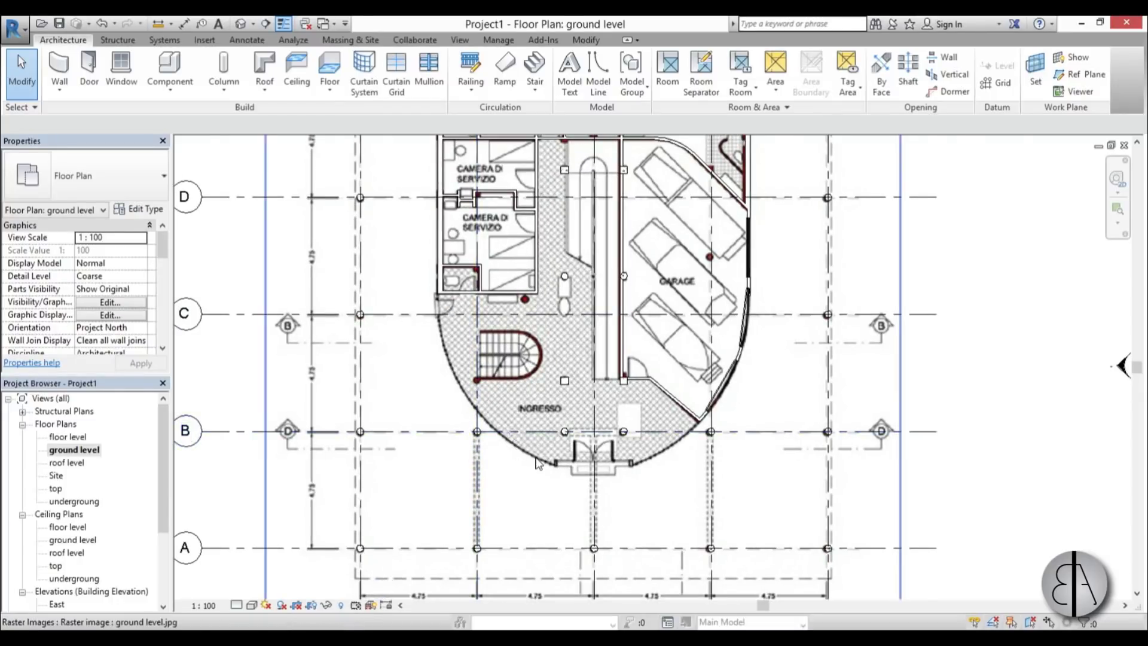
pyautogui.scroll(2, 536, 453)
pyautogui.scroll(3, 401, 242)
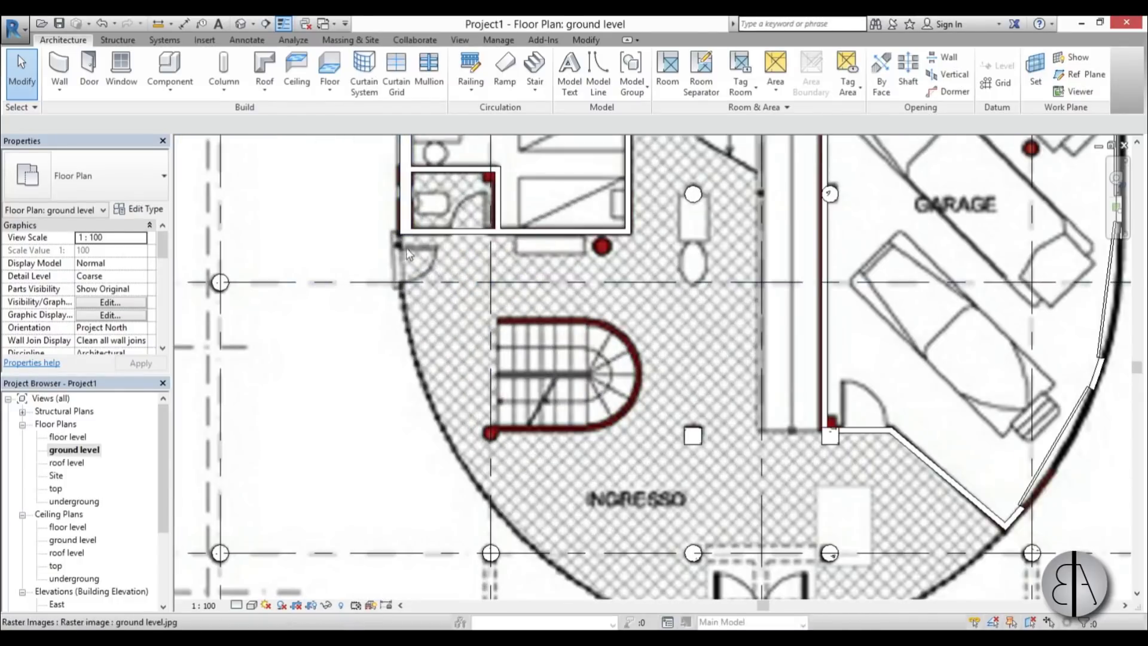
pyautogui.scroll(-3, 406, 248)
pyautogui.scroll(3, 620, 426)
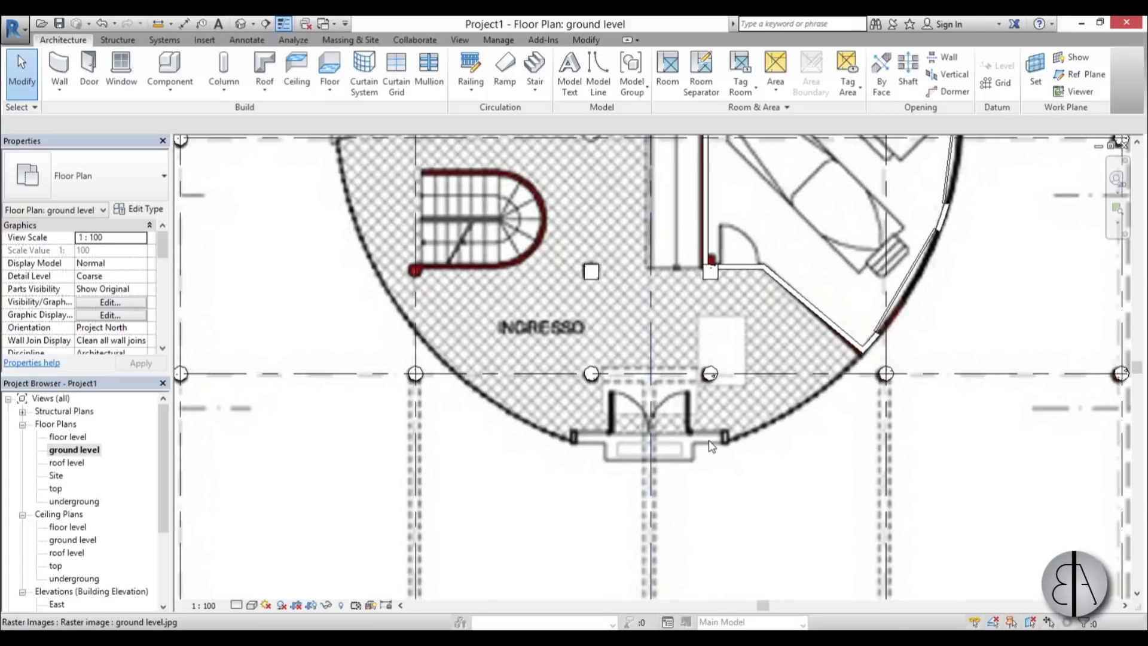
pyautogui.scroll(-2, 712, 446)
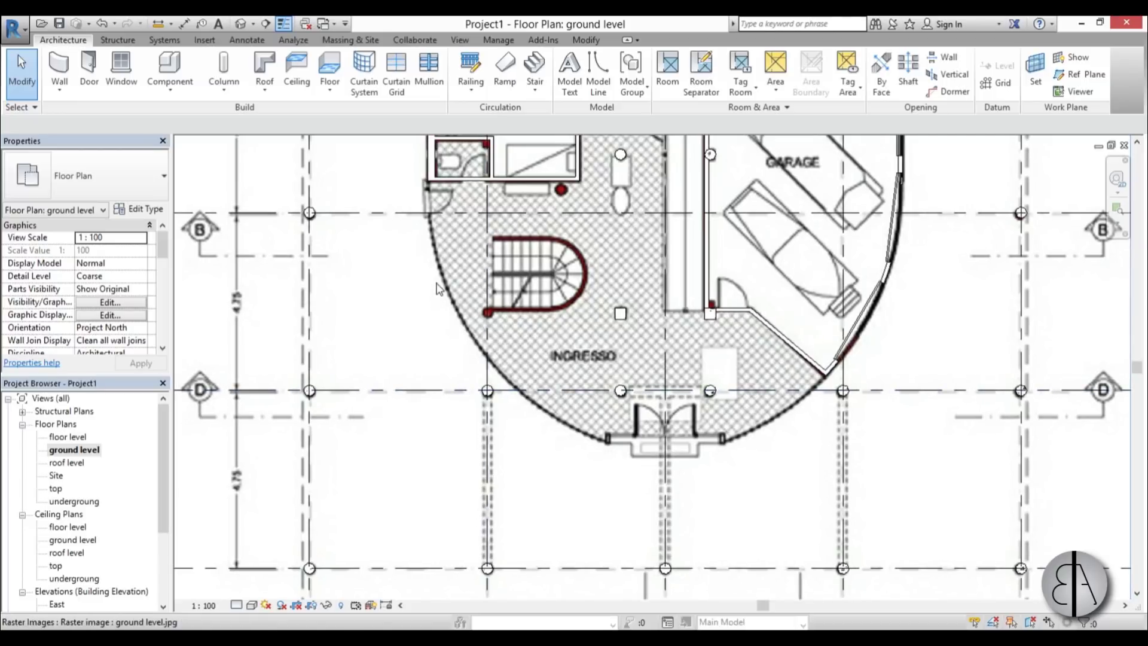
pyautogui.moveTo(437, 287); pyautogui.dragTo(438, 299, button='middle')
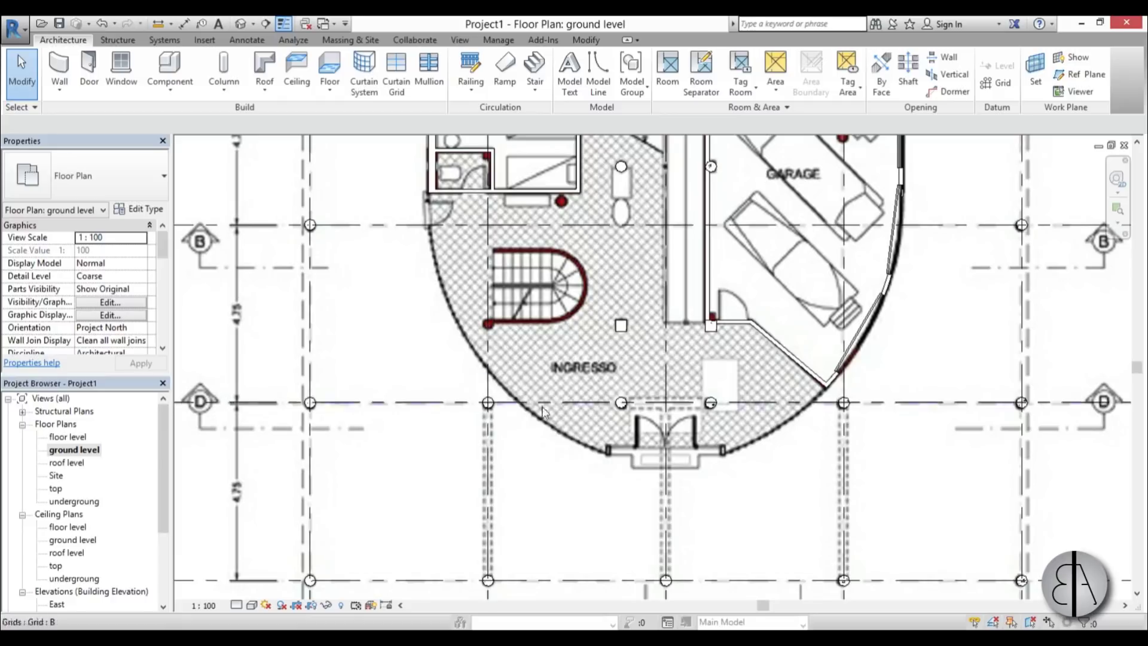
pyautogui.scroll(-2, 519, 440)
pyautogui.scroll(-1, 457, 281)
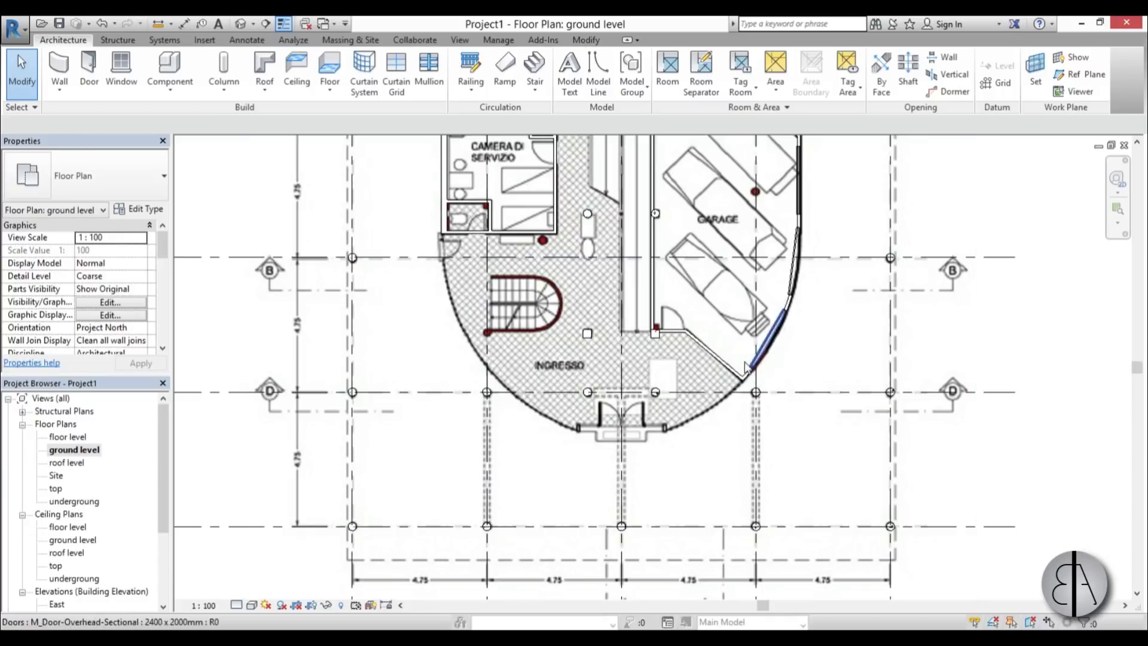
pyautogui.scroll(-1, 716, 416)
pyautogui.moveTo(411, 244); pyautogui.dragTo(406, 263, button='middle')
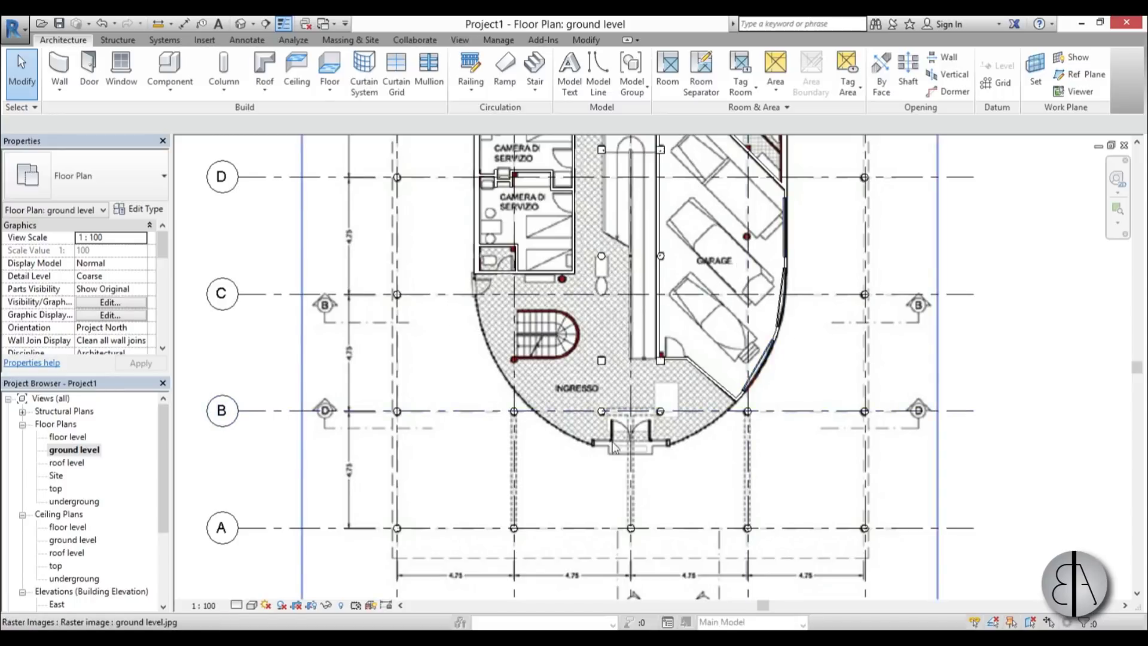
pyautogui.moveTo(639, 500); pyautogui.dragTo(640, 492, button='middle')
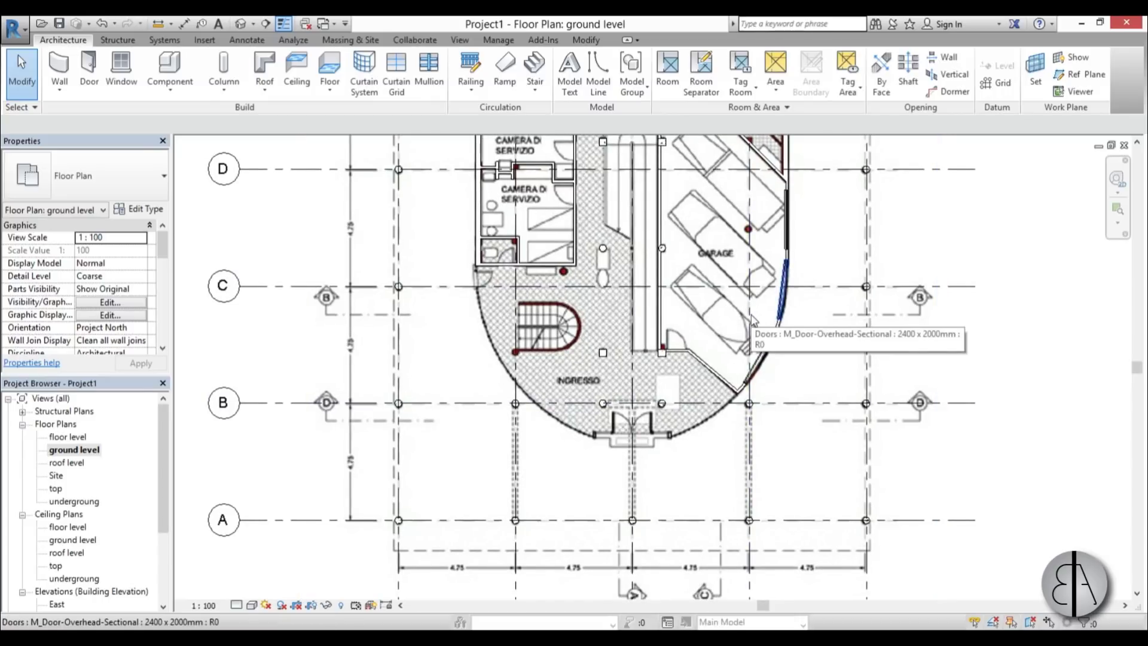
pyautogui.scroll(3, 564, 299)
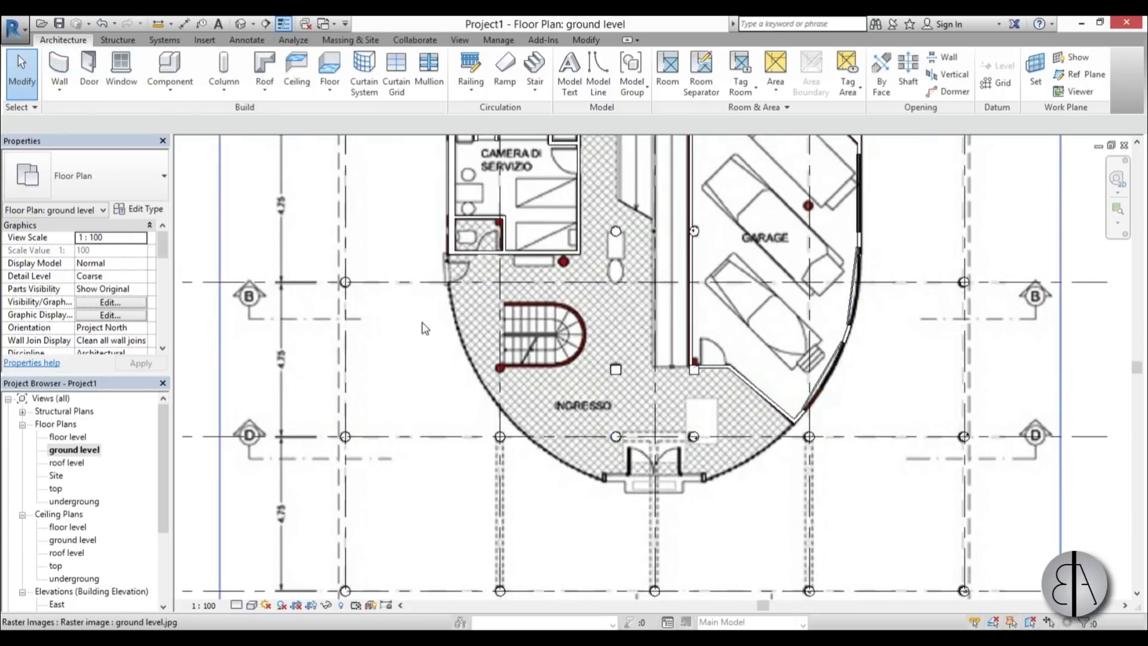
# Draw a straight Storefront curtain wall about 0.9 m long across the west side door opening, southward from the 200 mm exterior wall corner
pyautogui.press('w')
pyautogui.press('a')
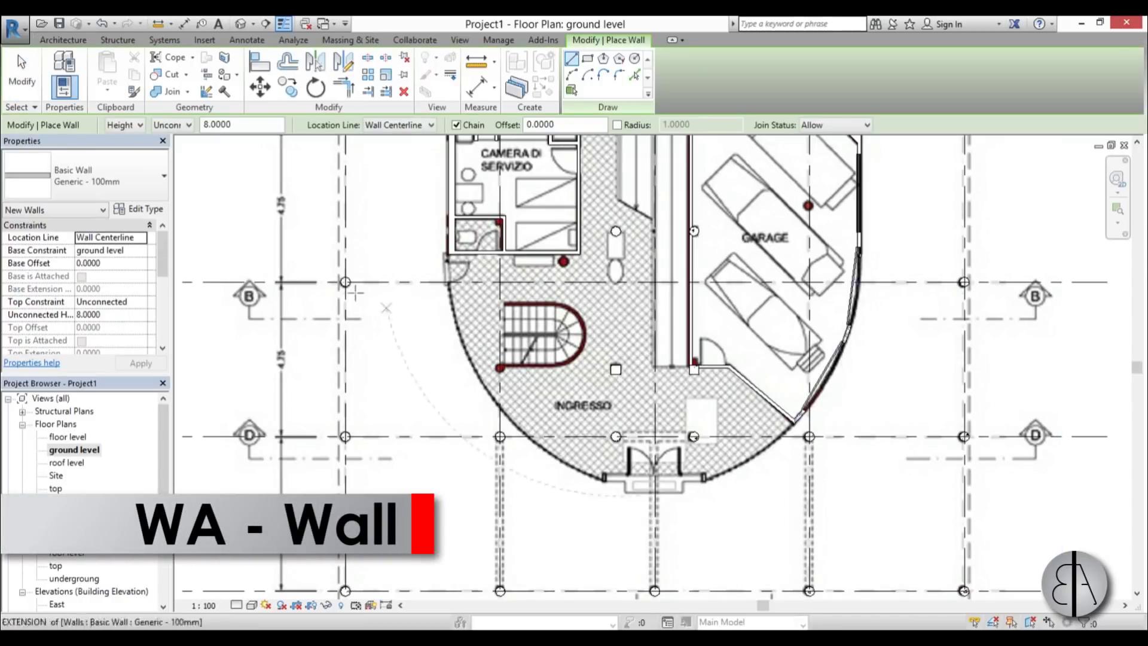
pyautogui.click(120, 180)
pyautogui.scroll(-6, 119, 287)
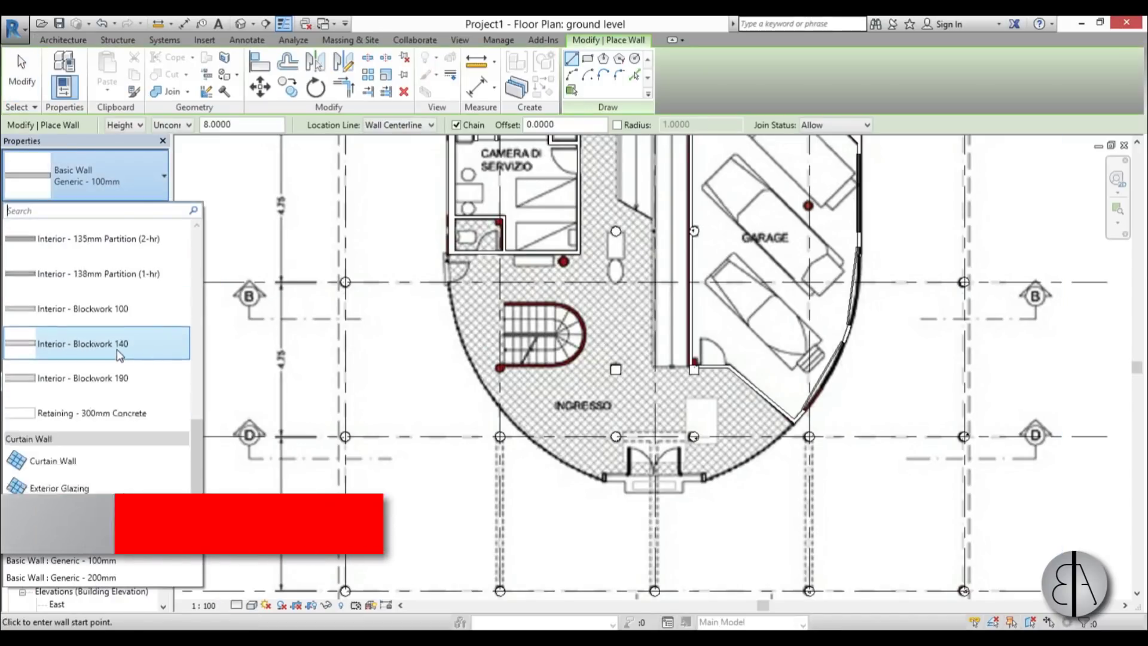
pyautogui.scroll(-1, 120, 359)
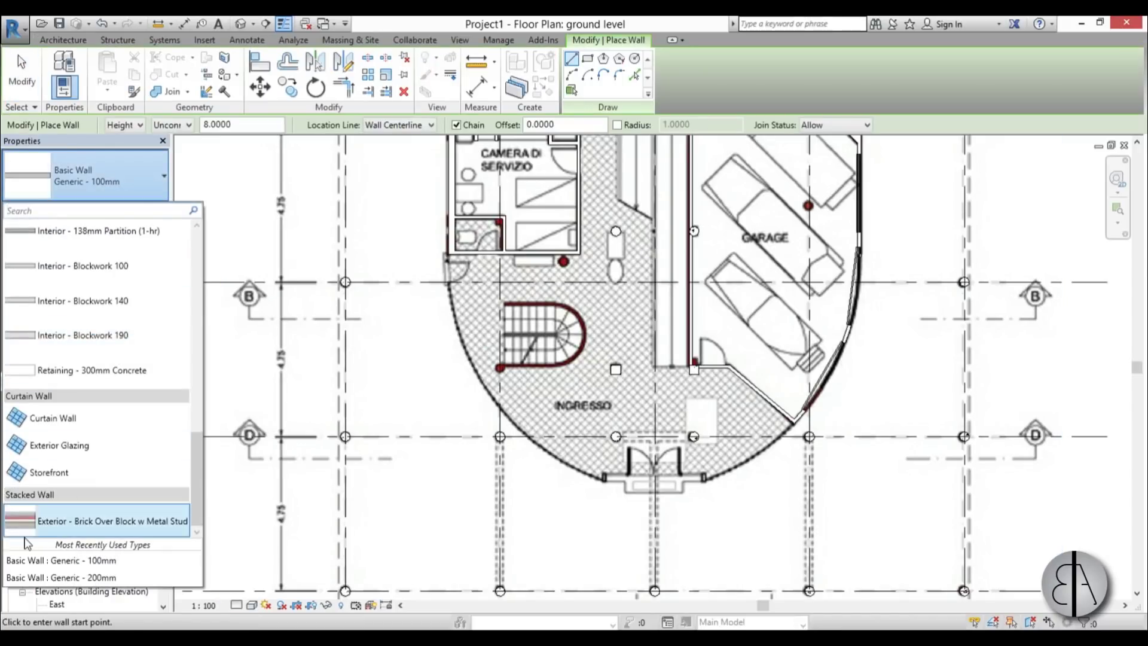
pyautogui.click(49, 474)
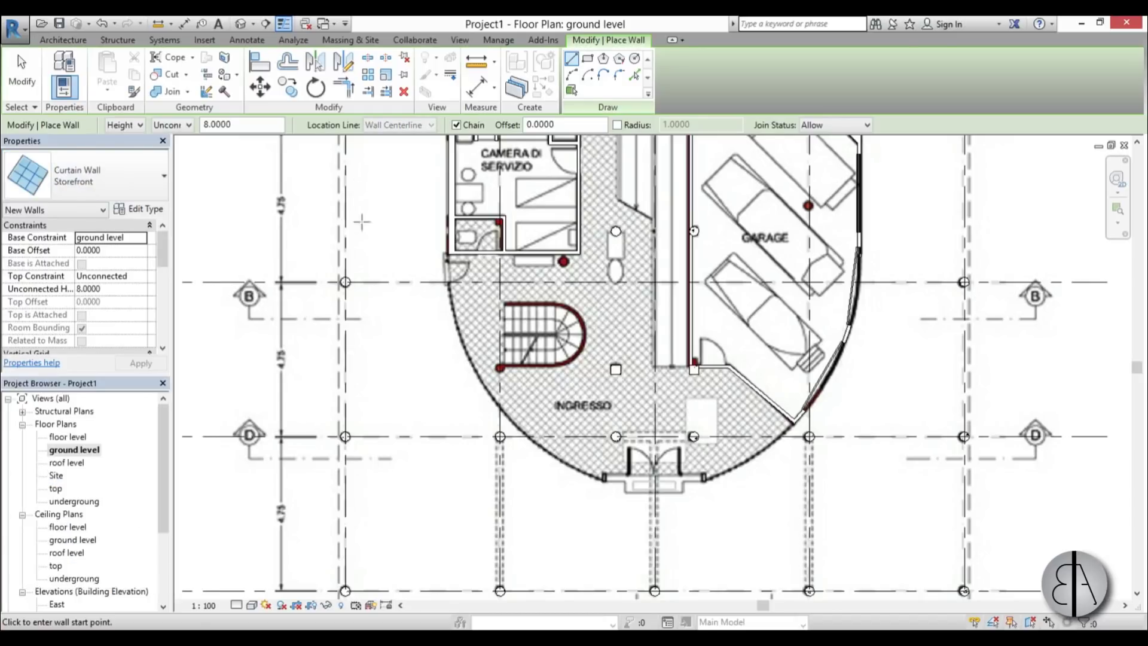
pyautogui.scroll(5, 449, 260)
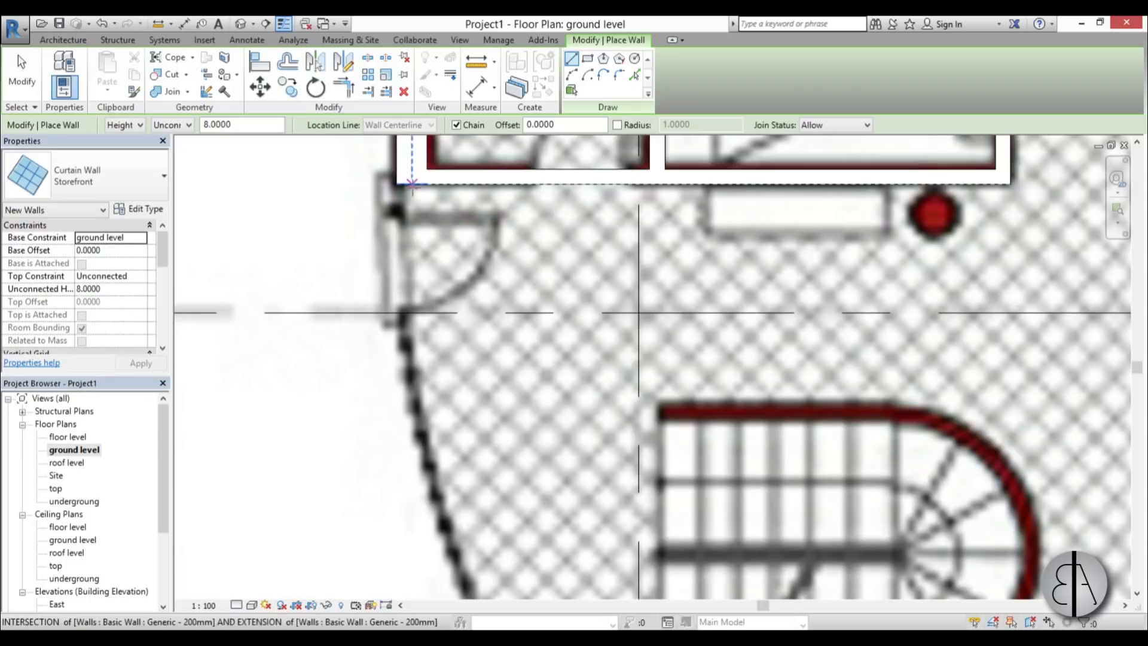
pyautogui.click(412, 184)
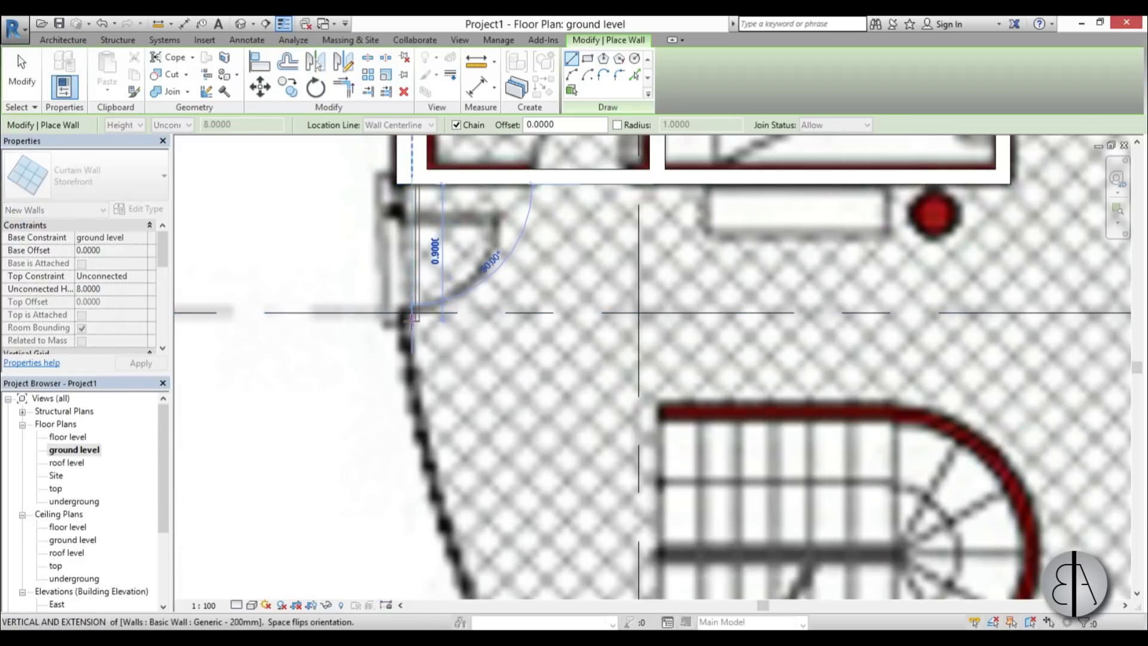
pyautogui.click(412, 317)
pyautogui.press('Escape')
pyautogui.press('Escape')
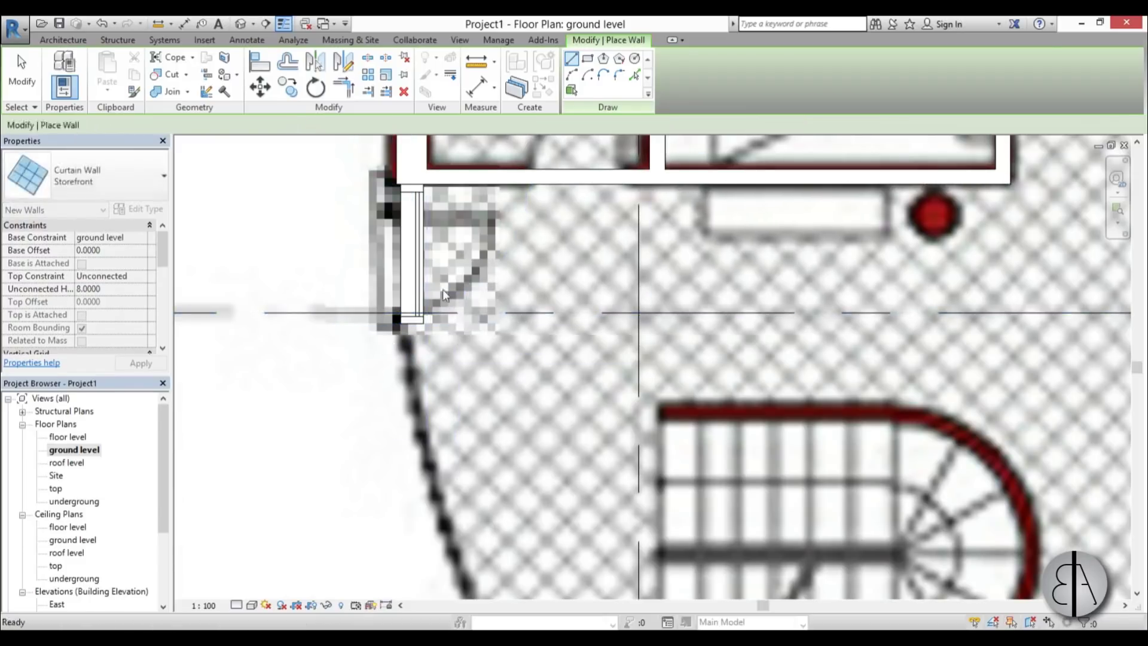
pyautogui.click(421, 260)
pyautogui.click(419, 251)
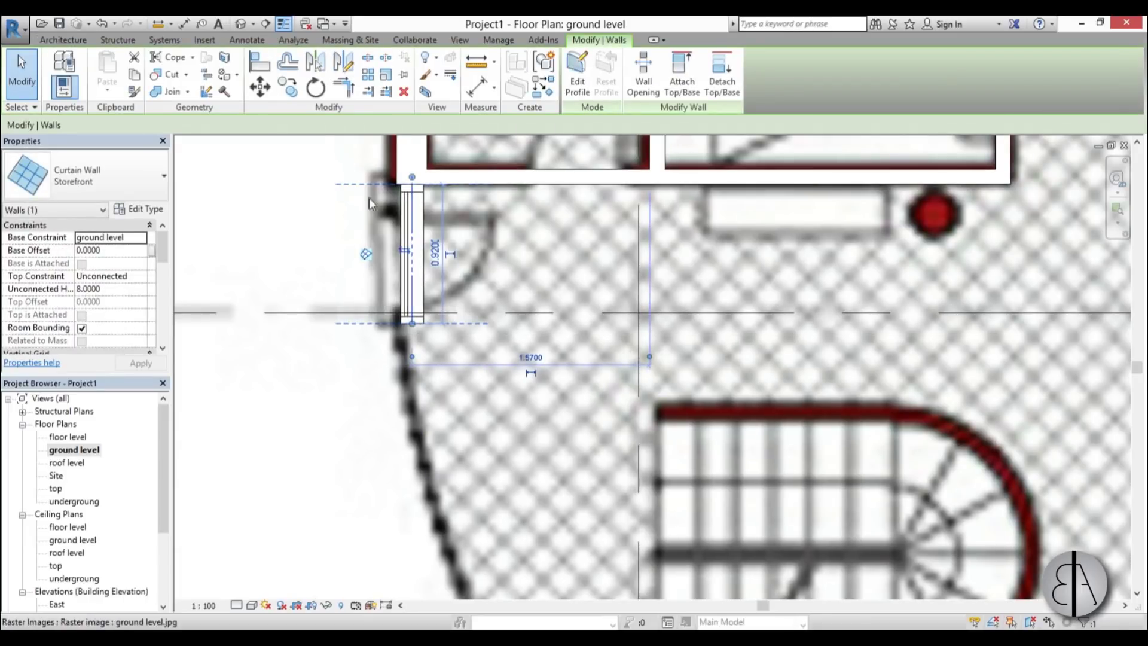
pyautogui.scroll(-3, 417, 261)
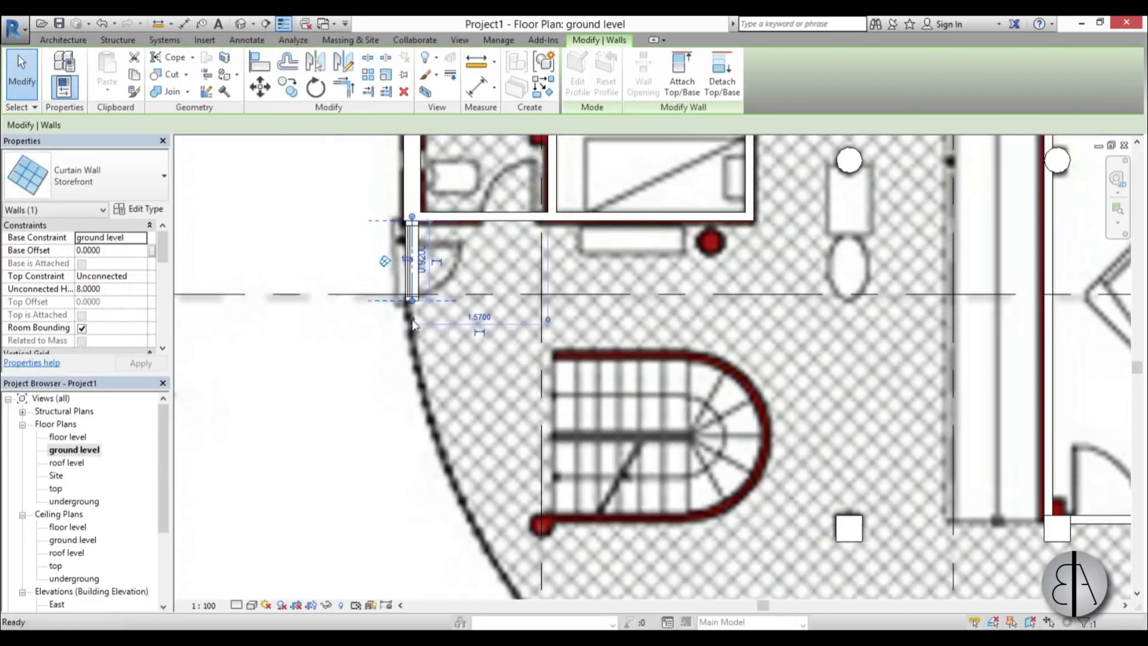
pyautogui.press('Escape')
# Draw a straight Storefront curtain wall about 3 m long across the main entrance, between the end posts on either side of the double door
pyautogui.press('w')
pyautogui.press('a')
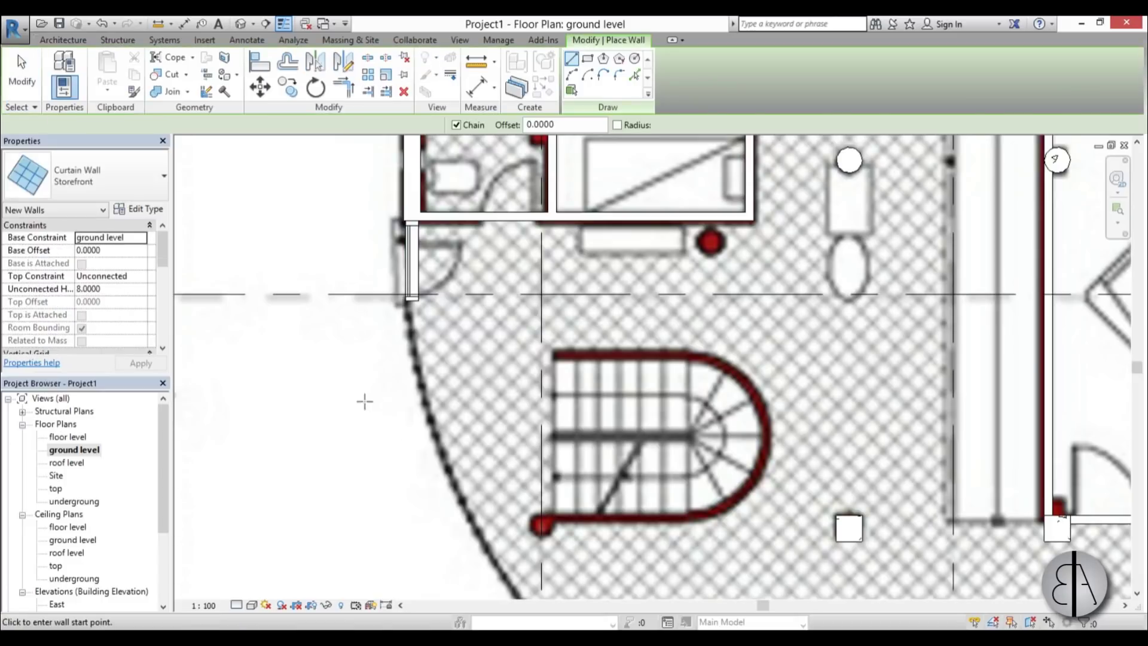
pyautogui.scroll(-3, 366, 402)
pyautogui.moveTo(370, 410); pyautogui.dragTo(341, 128, button='middle')
pyautogui.scroll(3, 626, 307)
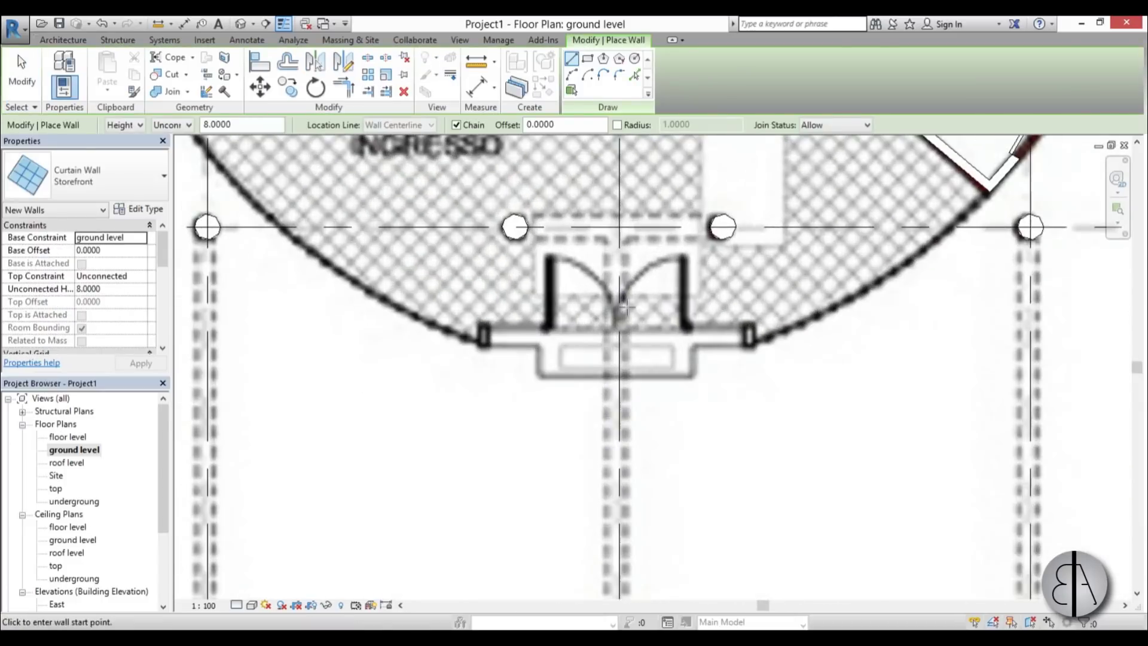
pyautogui.click(486, 338)
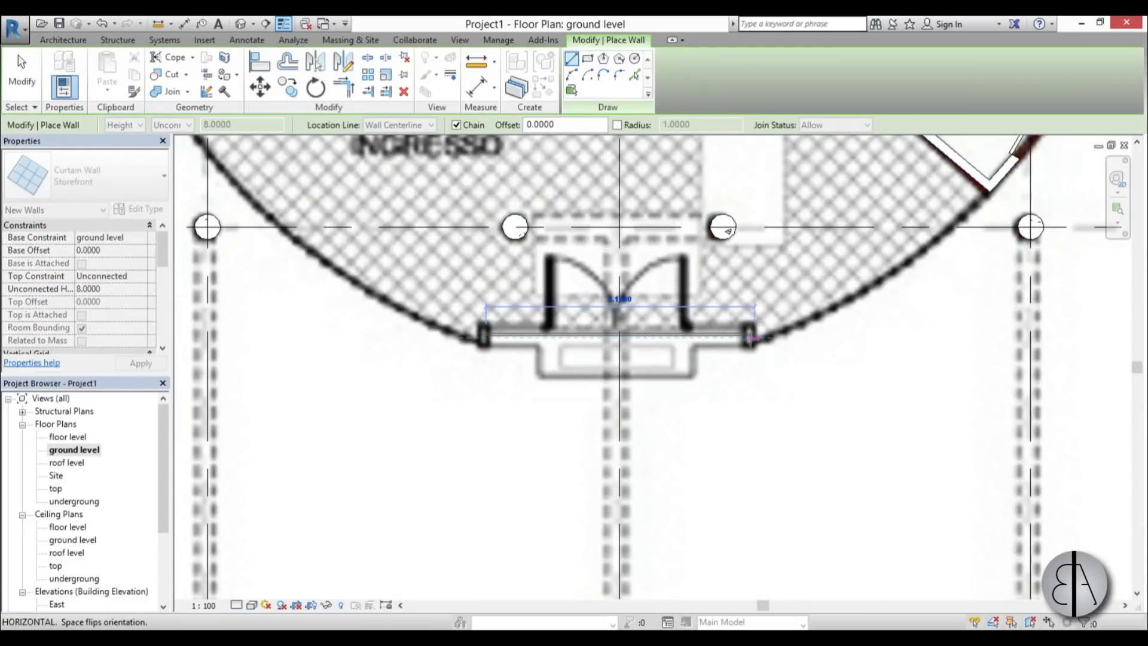
pyautogui.scroll(3, 748, 338)
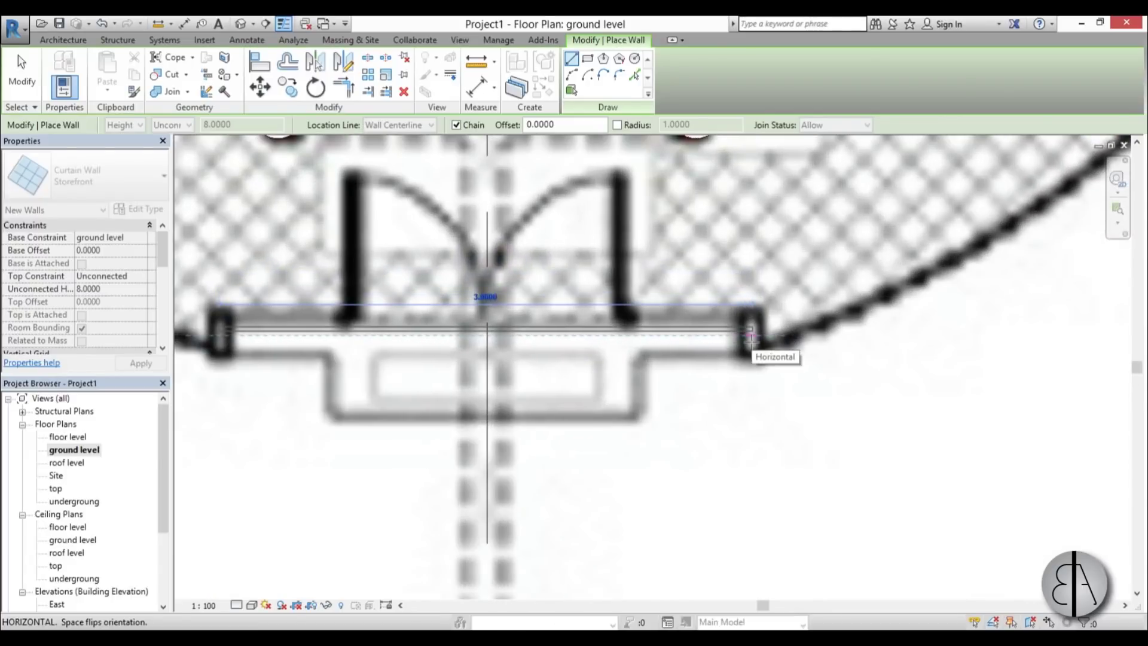
pyautogui.click(751, 338)
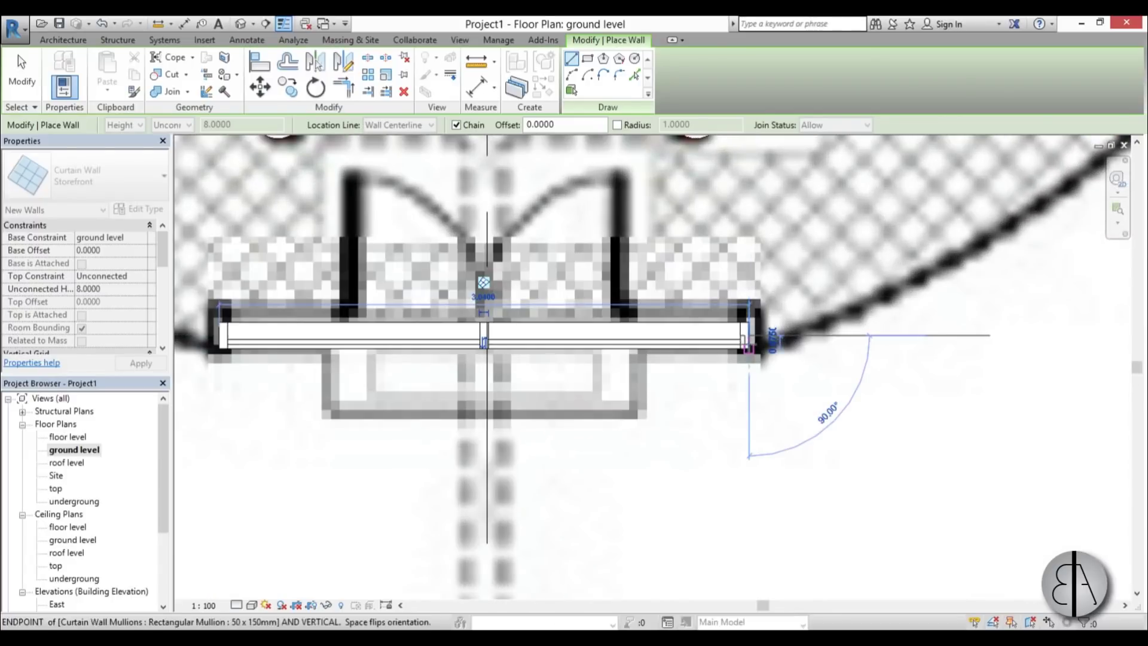
pyautogui.scroll(-2, 747, 338)
pyautogui.press('Escape')
pyautogui.press('Escape')
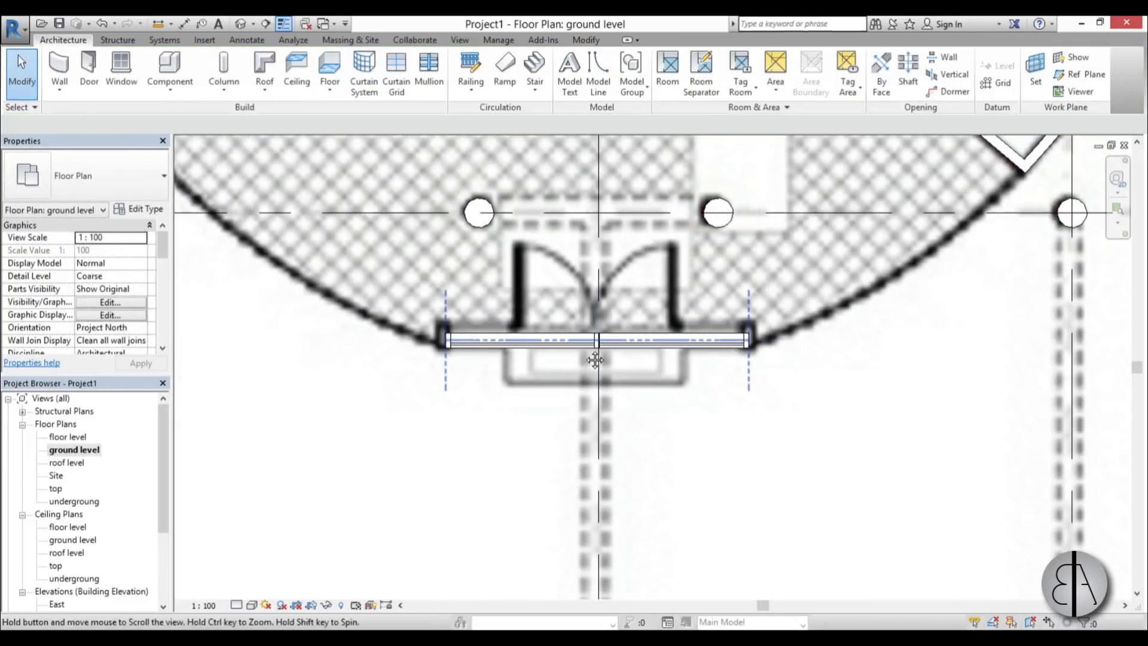
# Duplicate the Storefront curtain wall type as Storefront 2, with a vertical grid spacing of 0.5 and a horizontal grid spacing of 3.2
pyautogui.scroll(1, 595, 351)
pyautogui.scroll(-4, 622, 381)
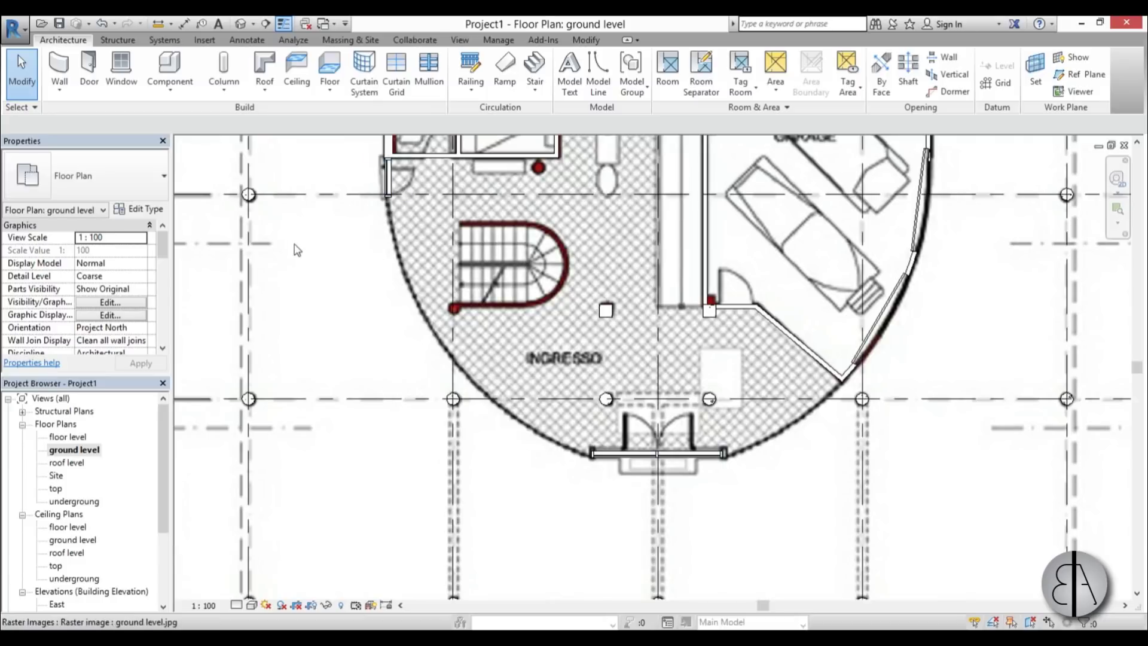
pyautogui.press('w')
pyautogui.press('a')
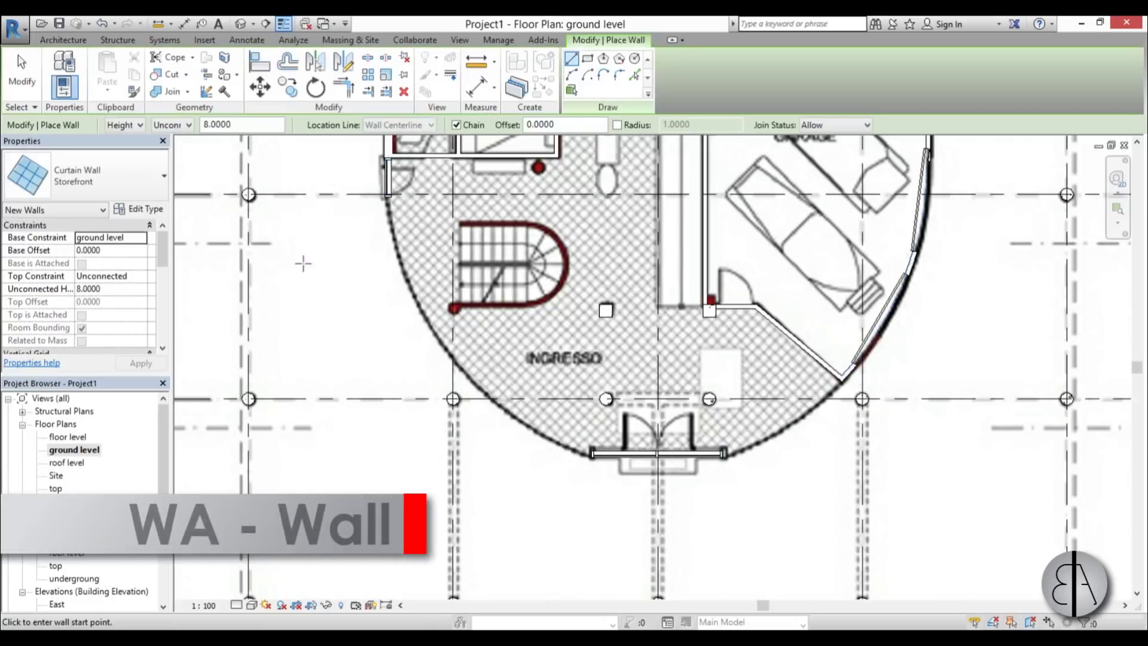
pyautogui.click(119, 187)
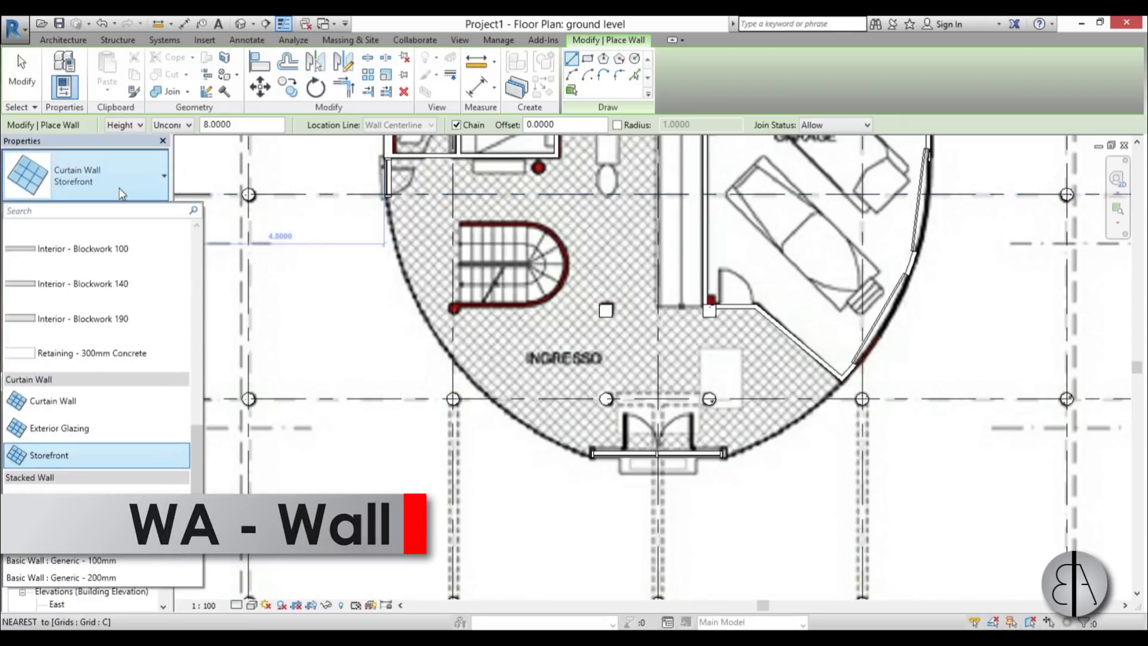
pyautogui.click(120, 187)
pyautogui.click(145, 210)
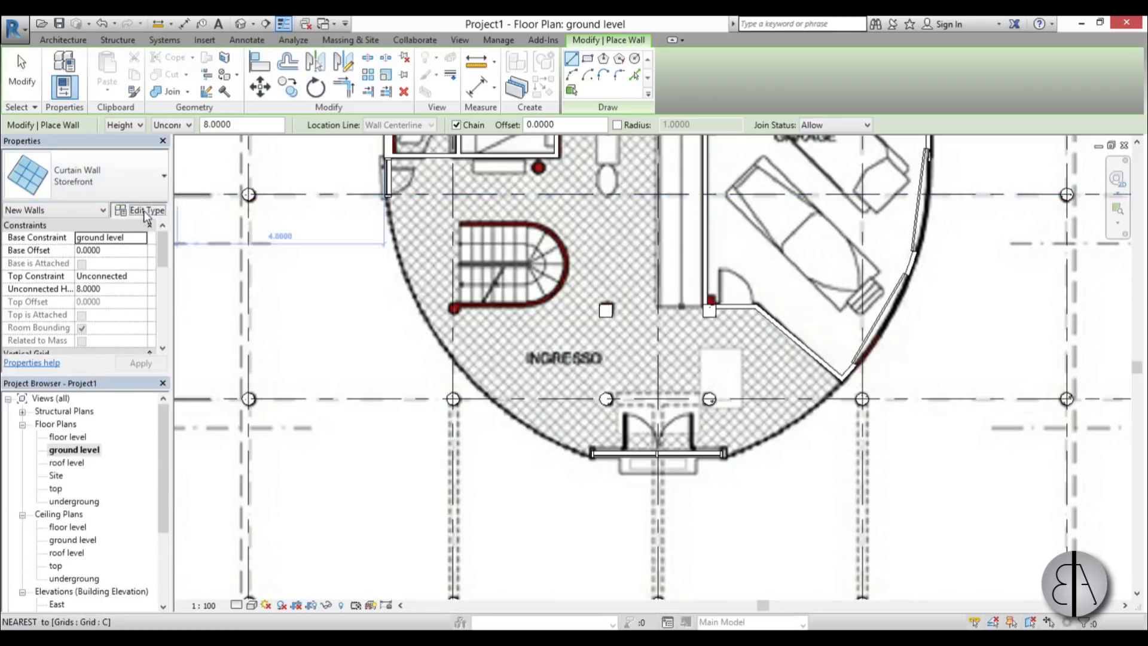
pyautogui.moveTo(537, 79); pyautogui.dragTo(545, 91)
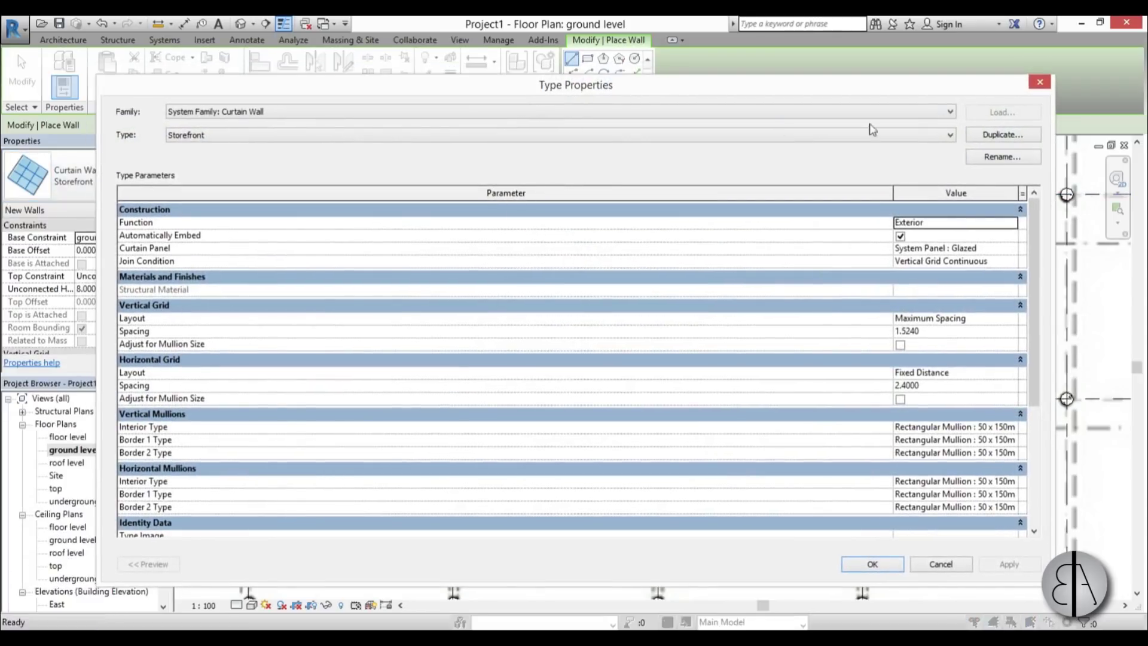
pyautogui.click(1009, 136)
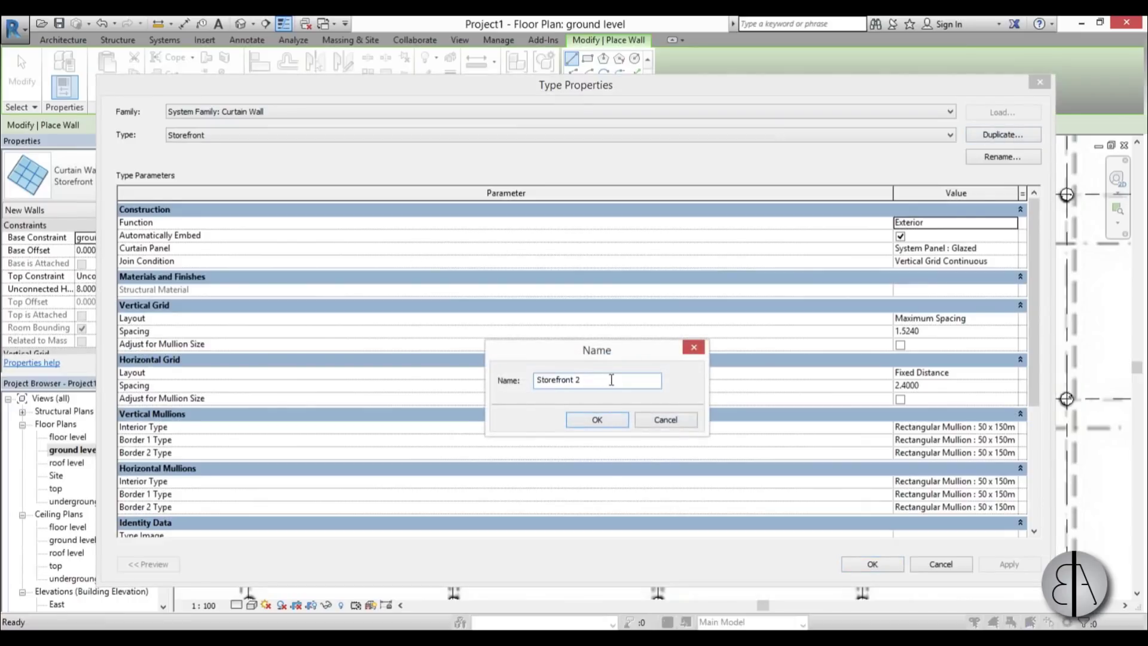
pyautogui.click(596, 421)
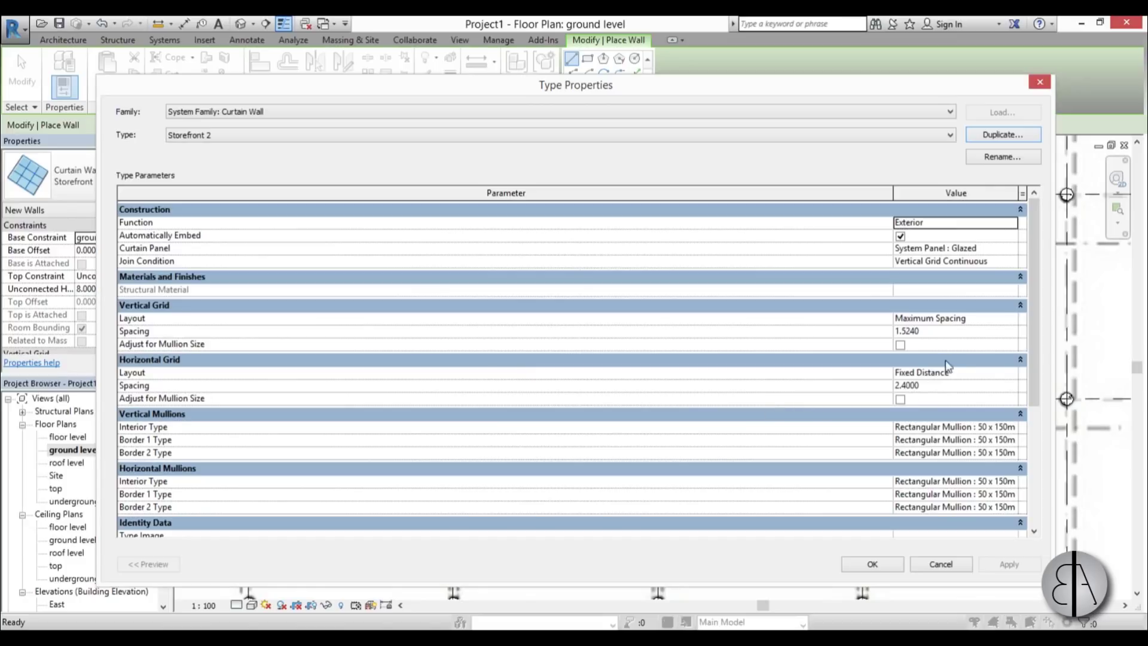
pyautogui.click(936, 331)
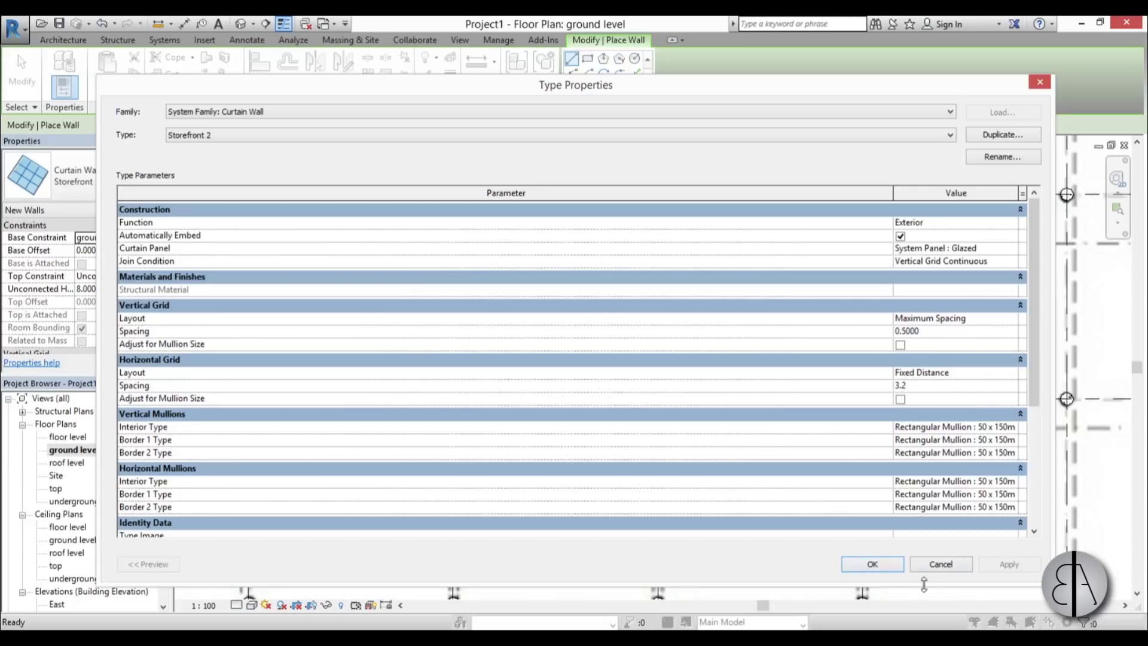
pyautogui.click(873, 566)
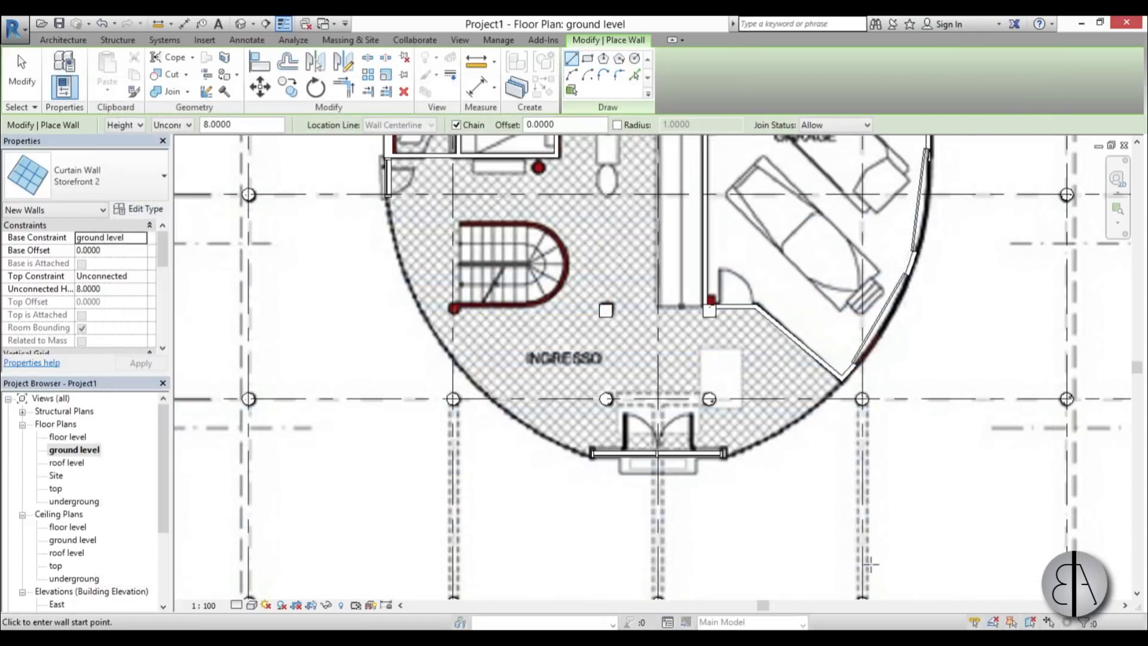
# Draw an arc Storefront 2 curtain wall, radius about 6.68 m, along the plan's curve from the west side door to the main entrance
pyautogui.scroll(4, 402, 216)
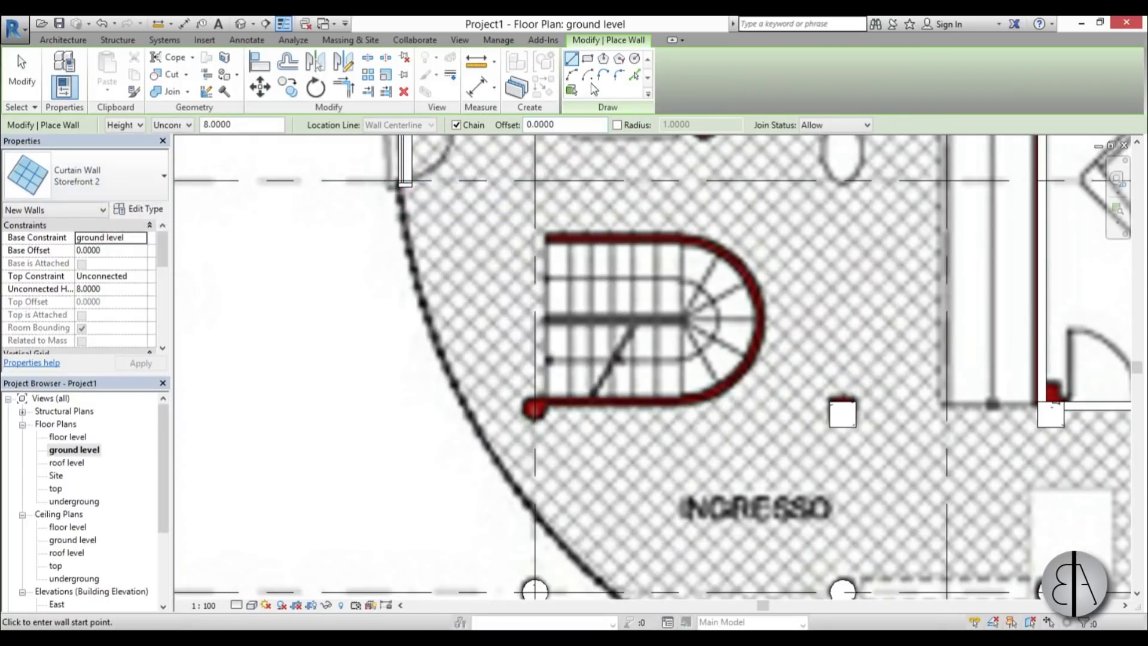
pyautogui.click(571, 74)
pyautogui.scroll(3, 427, 186)
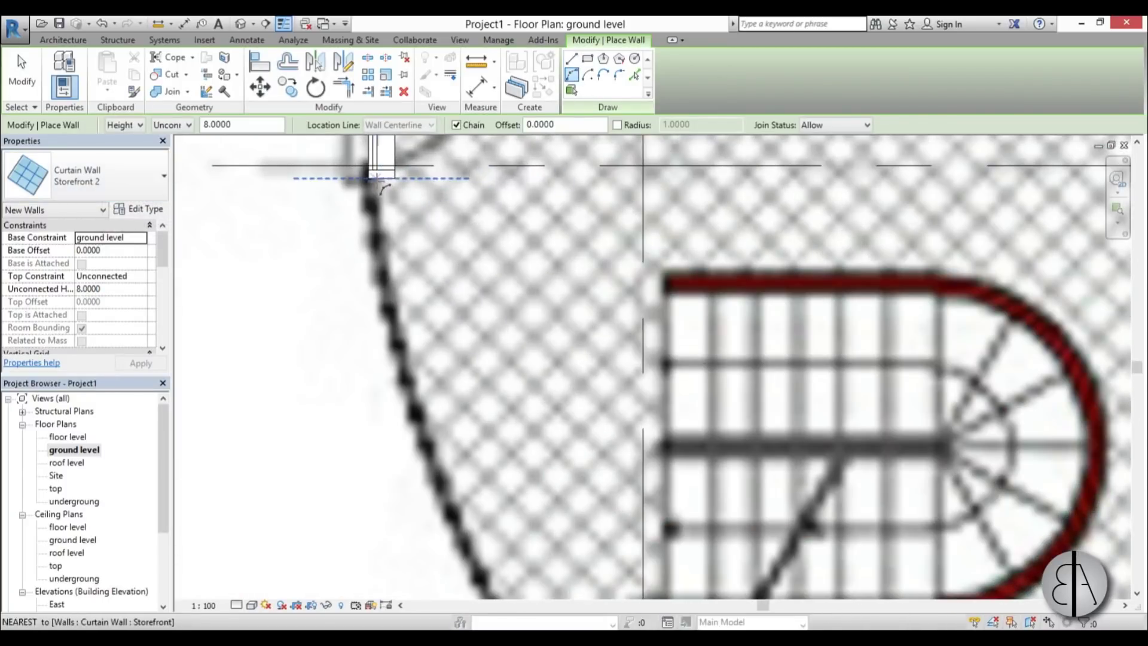
pyautogui.click(382, 177)
pyautogui.scroll(-3, 412, 251)
pyautogui.scroll(1, 442, 251)
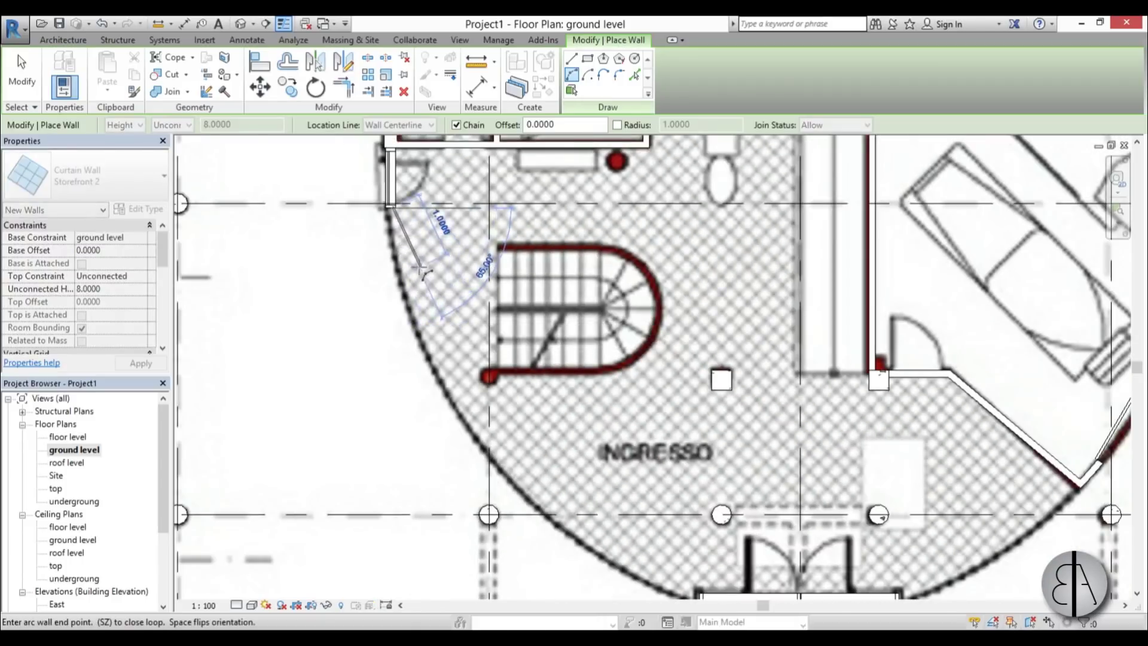
pyautogui.scroll(2, 421, 272)
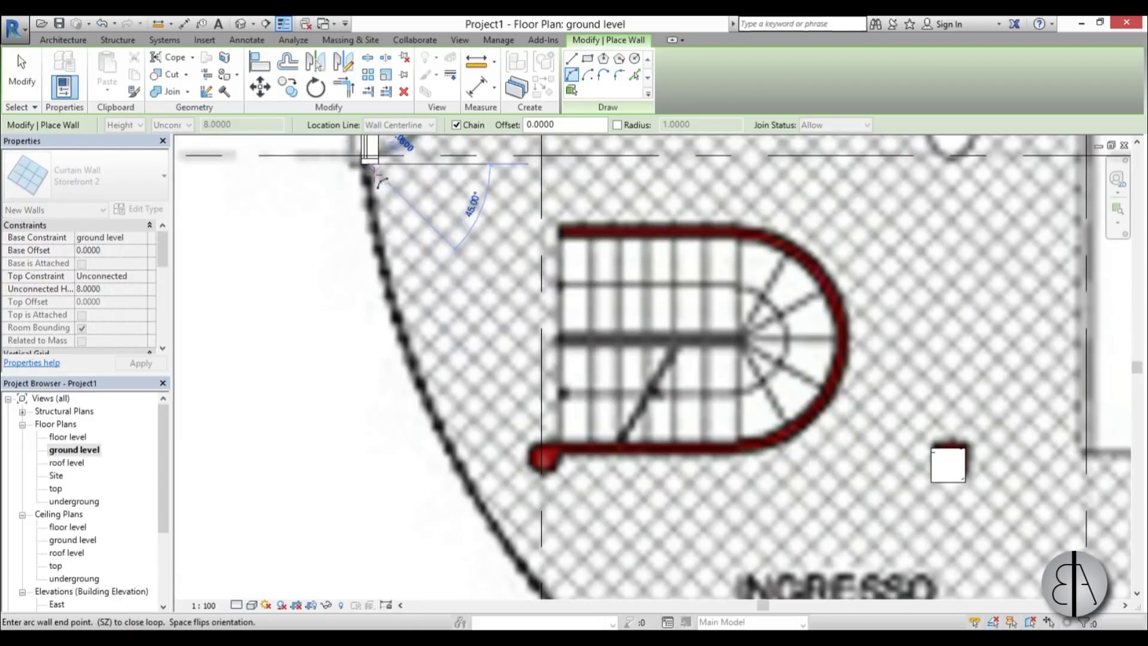
pyautogui.scroll(-2, 389, 242)
pyautogui.moveTo(449, 357); pyautogui.dragTo(400, 185, button='middle')
pyautogui.scroll(3, 535, 389)
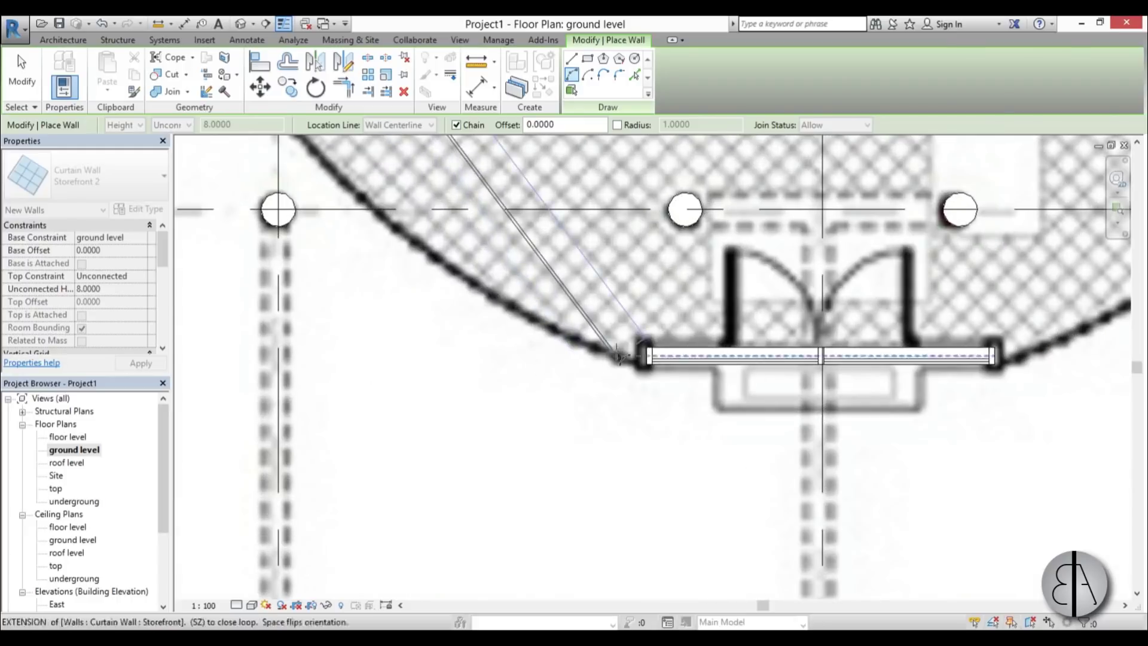
pyautogui.click(648, 347)
pyautogui.scroll(-2, 561, 297)
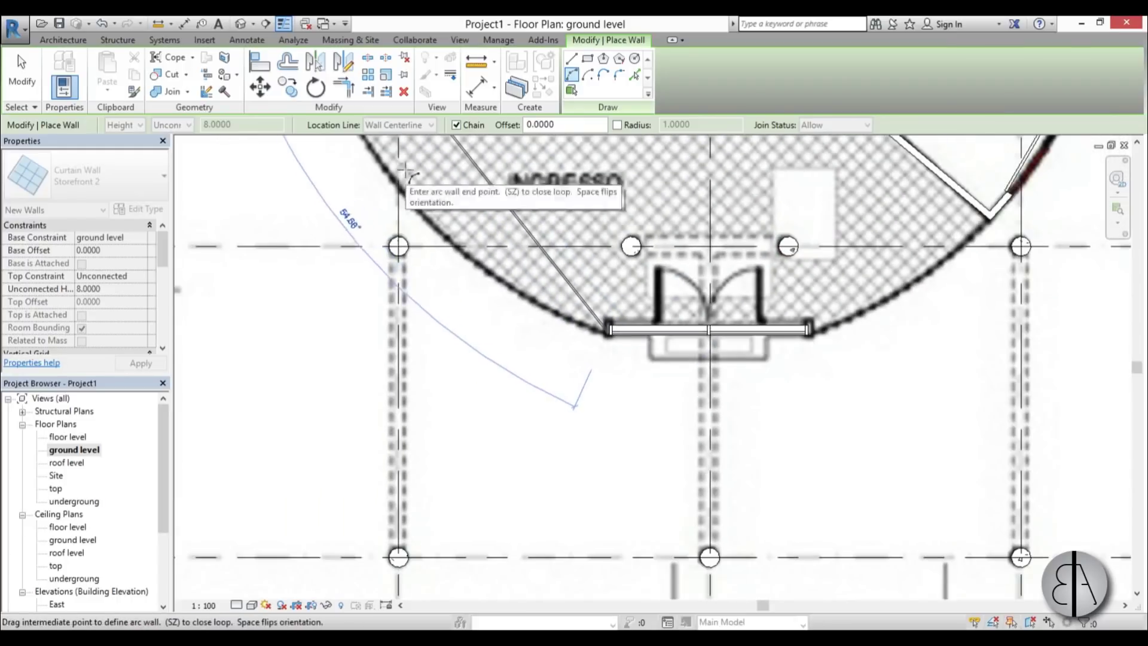
pyautogui.scroll(3, 396, 179)
pyautogui.click(391, 198)
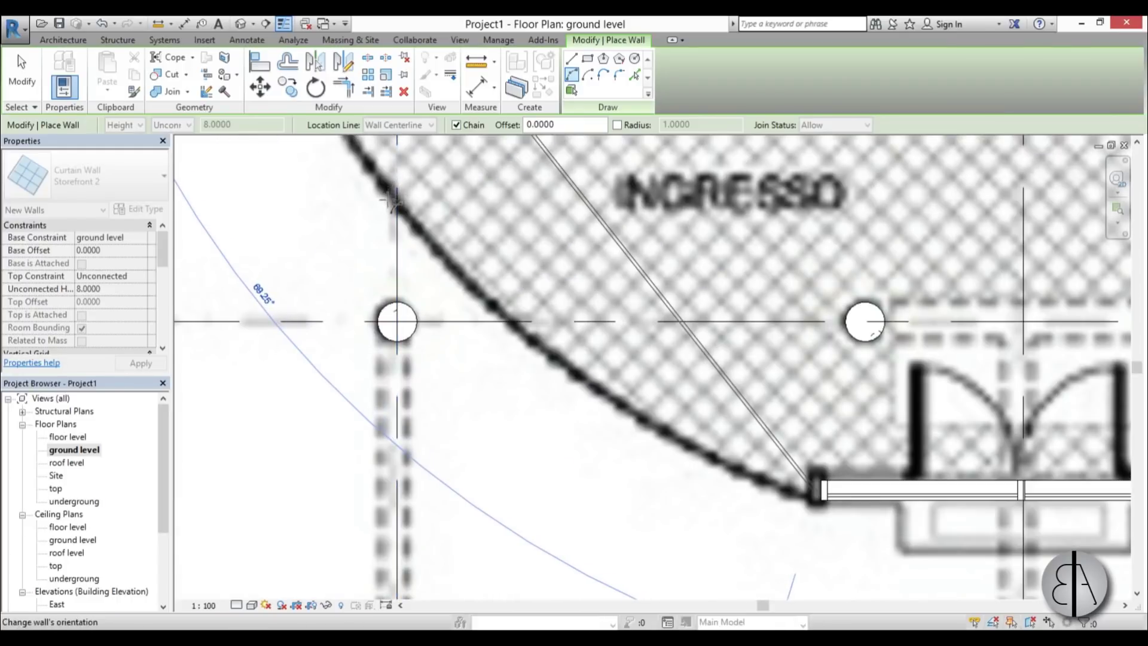
# Draw an arc Storefront 2 curtain wall, radius about 5 m, from the main entrance's east end to the garage wall corner
pyautogui.scroll(-3, 383, 395)
pyautogui.scroll(3, 599, 452)
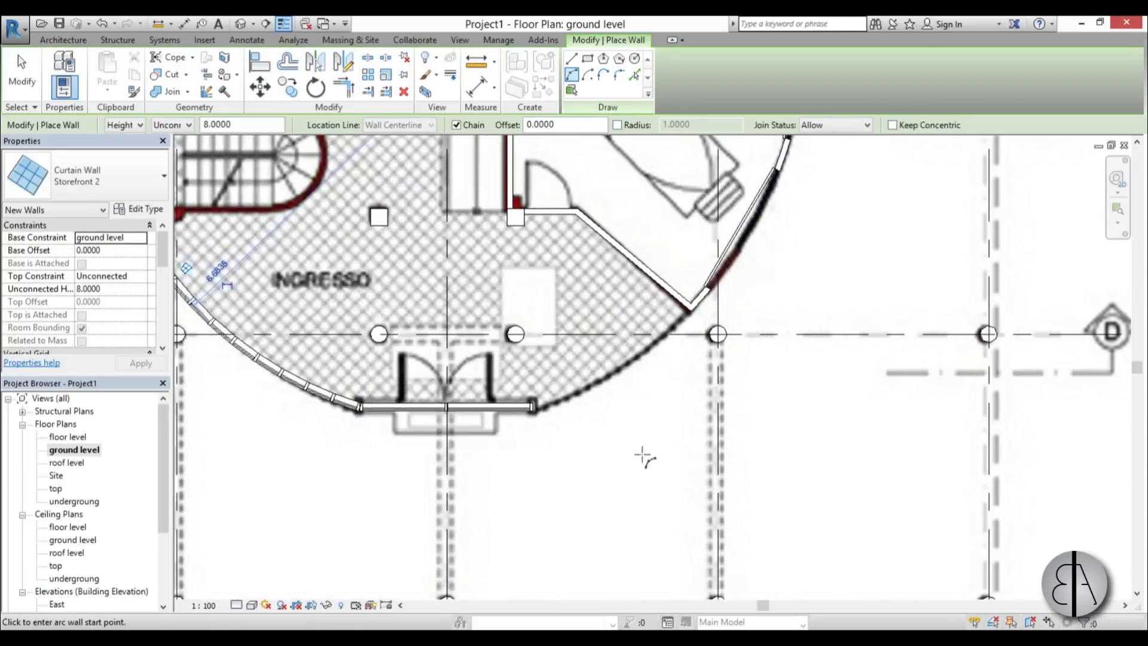
pyautogui.scroll(3, 546, 423)
pyautogui.click(529, 406)
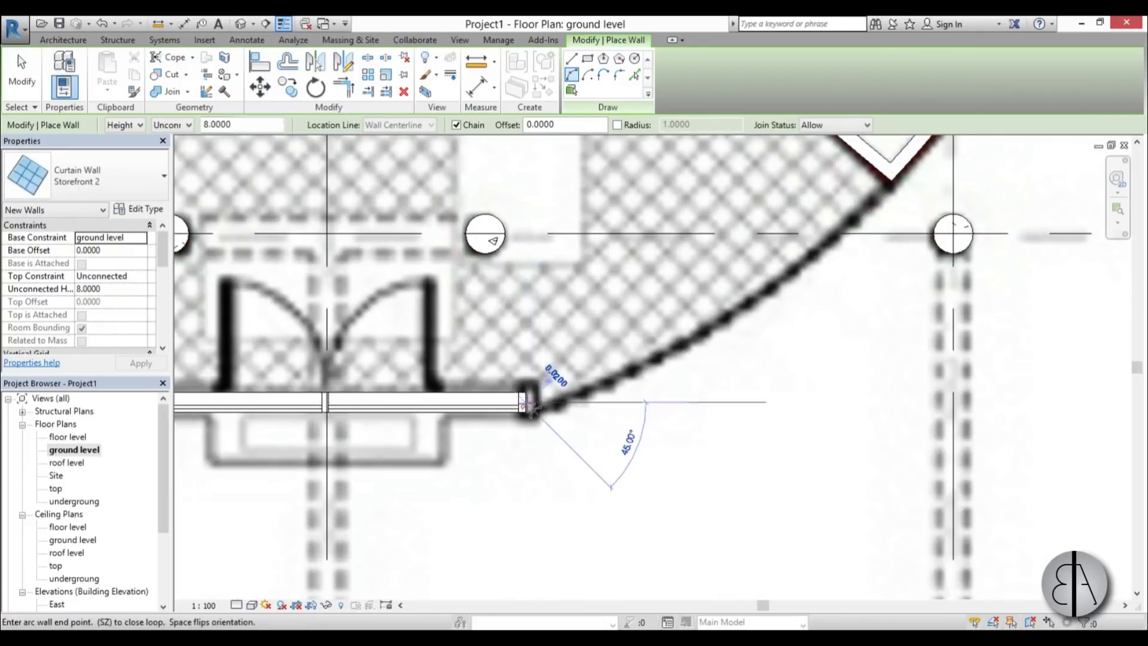
pyautogui.scroll(-2, 539, 413)
pyautogui.scroll(4, 761, 328)
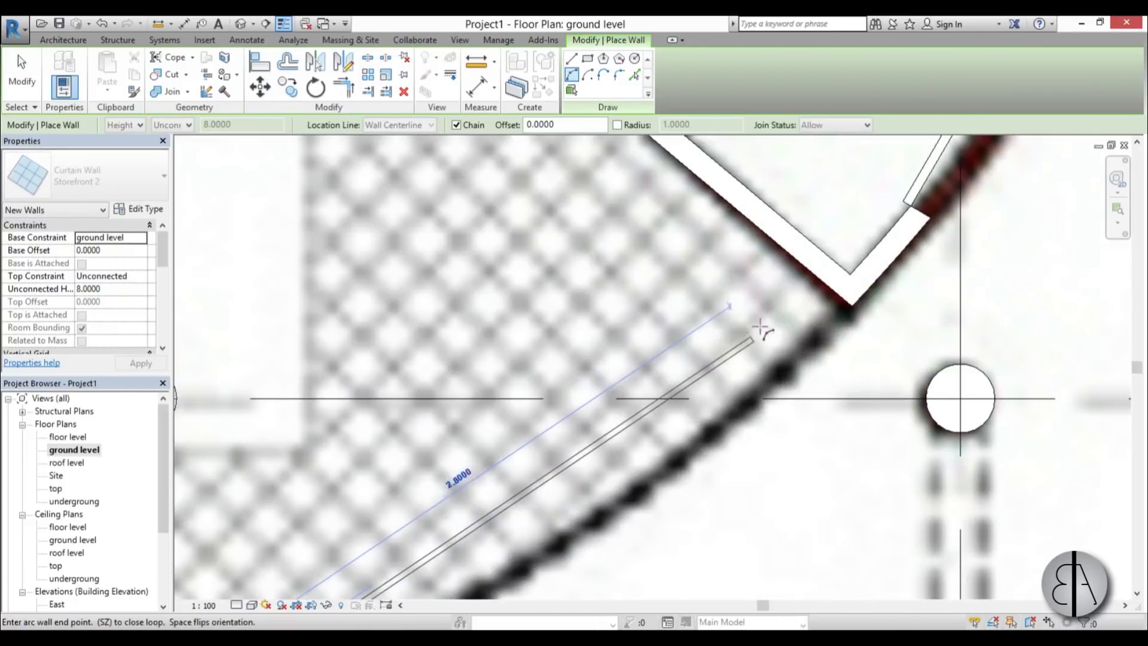
pyautogui.click(839, 299)
pyautogui.click(840, 298)
pyautogui.scroll(-2, 777, 287)
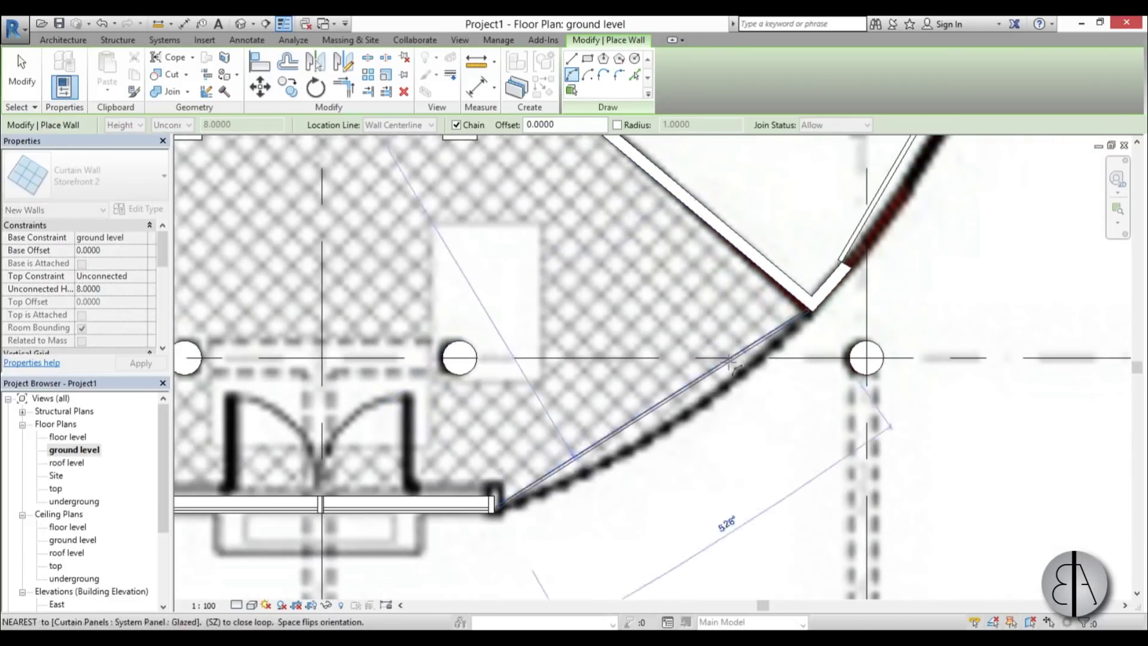
pyautogui.scroll(3, 688, 418)
pyautogui.click(684, 420)
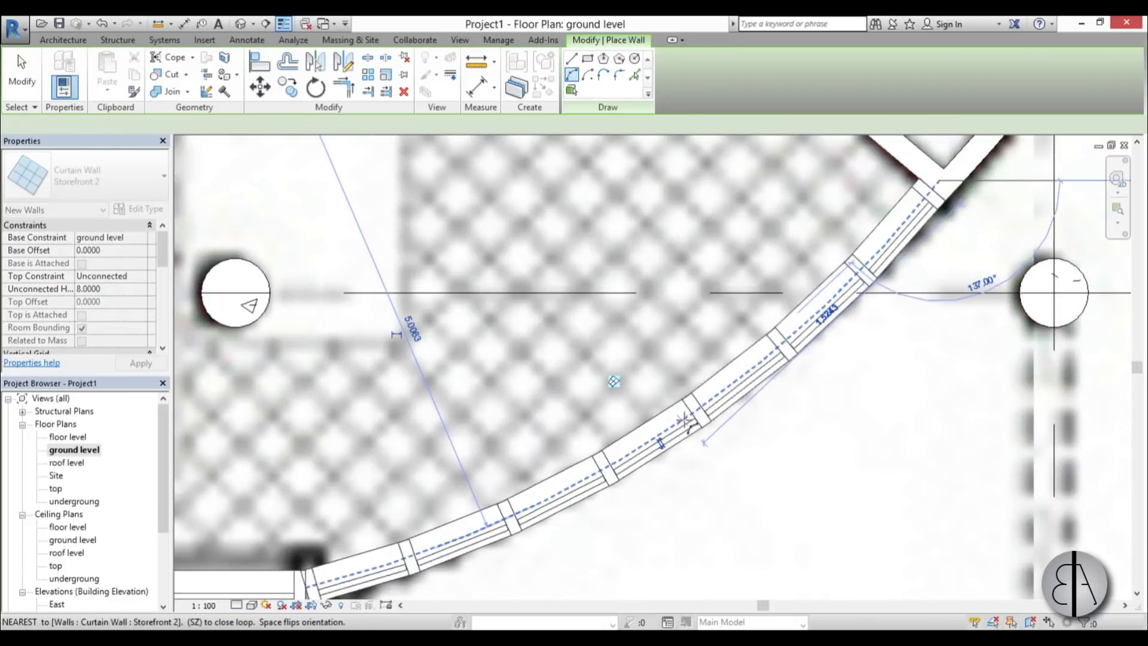
pyautogui.scroll(-3, 767, 286)
pyautogui.press('Escape')
pyautogui.press('Escape')
pyautogui.scroll(-4, 756, 345)
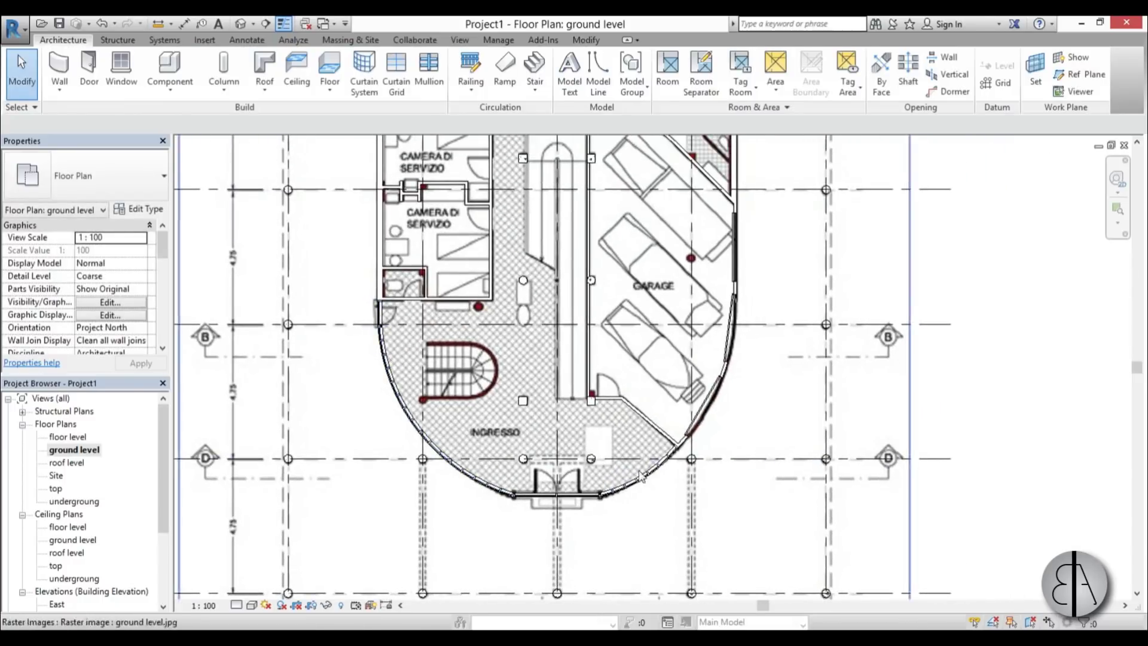
pyautogui.moveTo(524, 242); pyautogui.dragTo(519, 326, button='middle')
pyautogui.scroll(-2, 514, 317)
pyautogui.scroll(5, 530, 544)
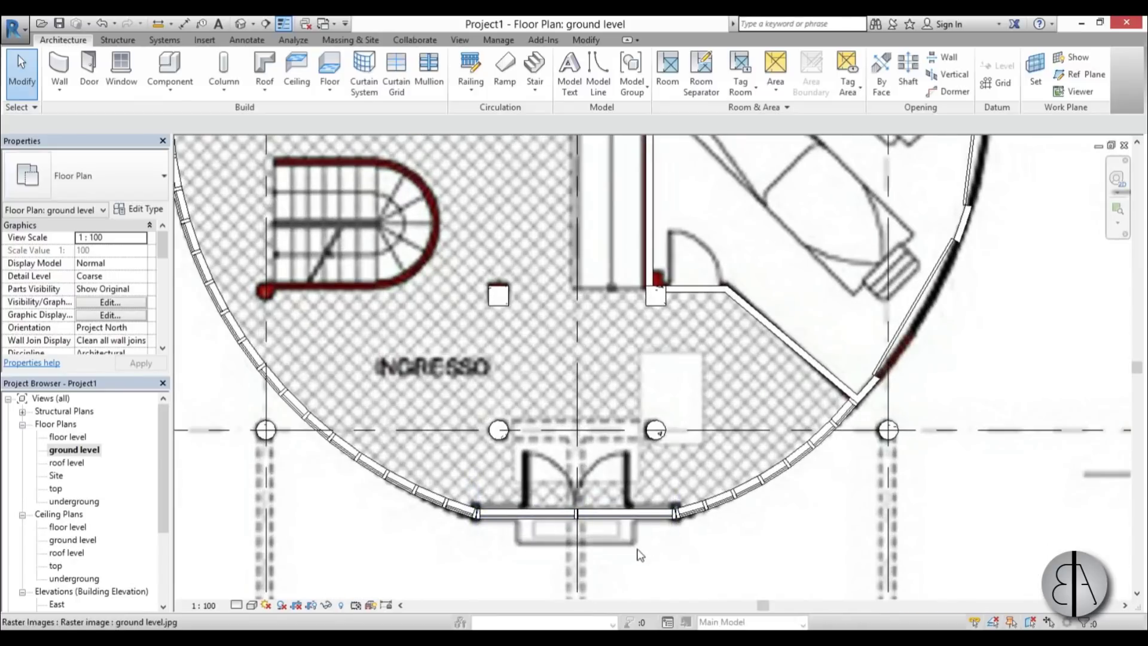
pyautogui.scroll(-3, 640, 555)
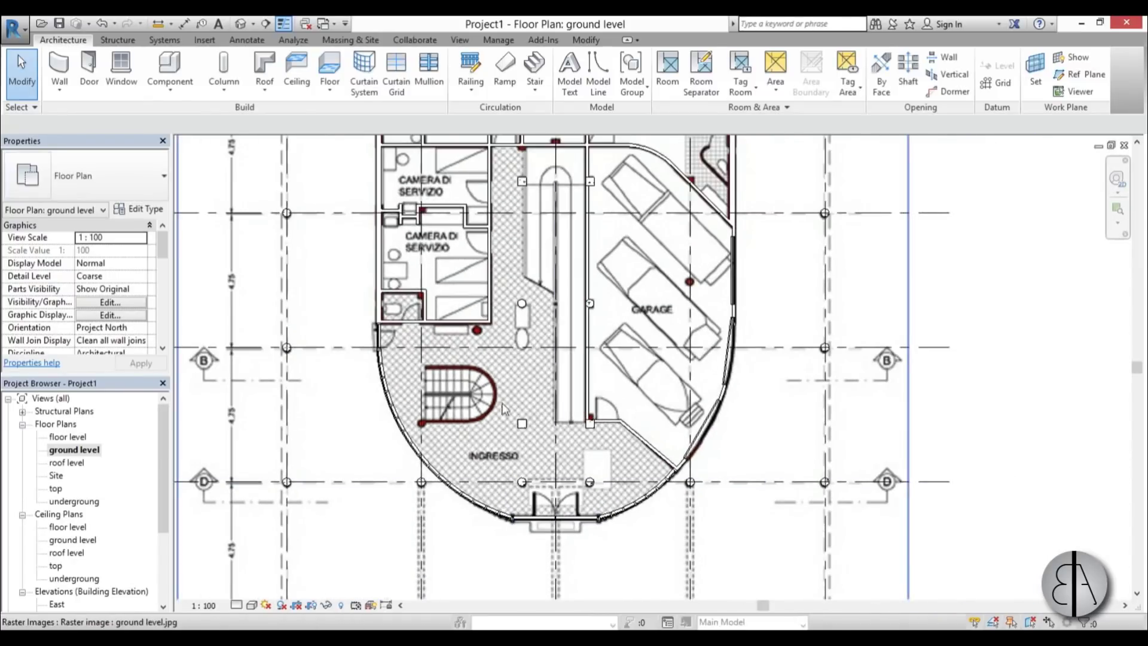
pyautogui.moveTo(488, 445); pyautogui.dragTo(496, 422, button='middle')
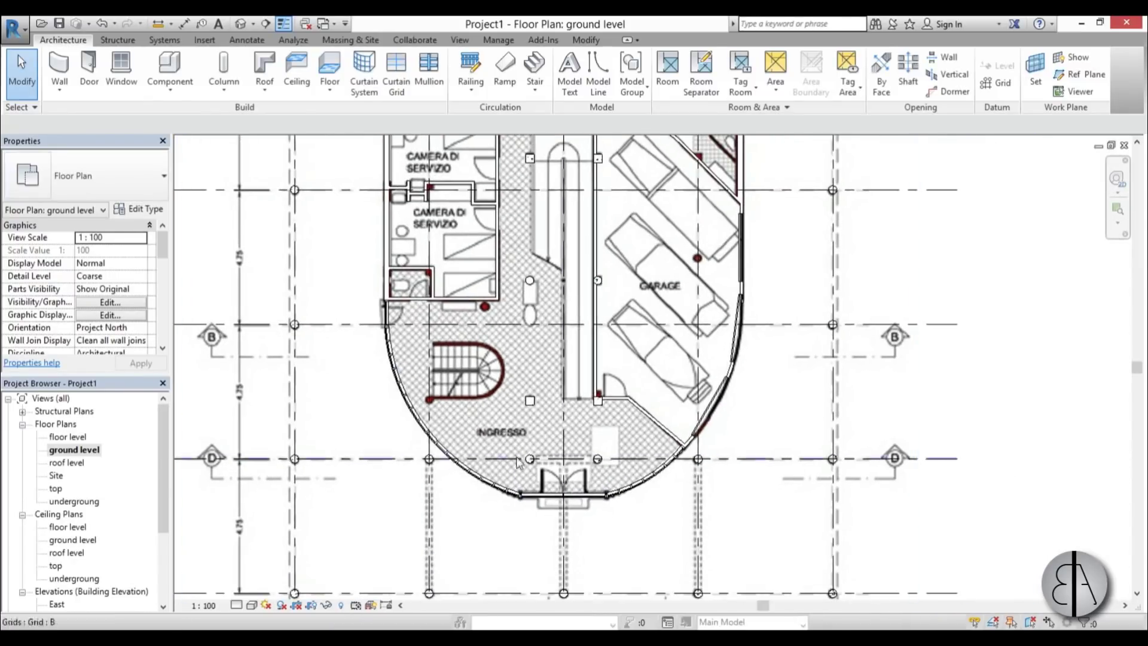
# Unpin the middle vertical grid line of the main entrance's Storefront wall and move it to the double door's west jamb, 0.76 from the wall's west end
pyautogui.scroll(6, 551, 436)
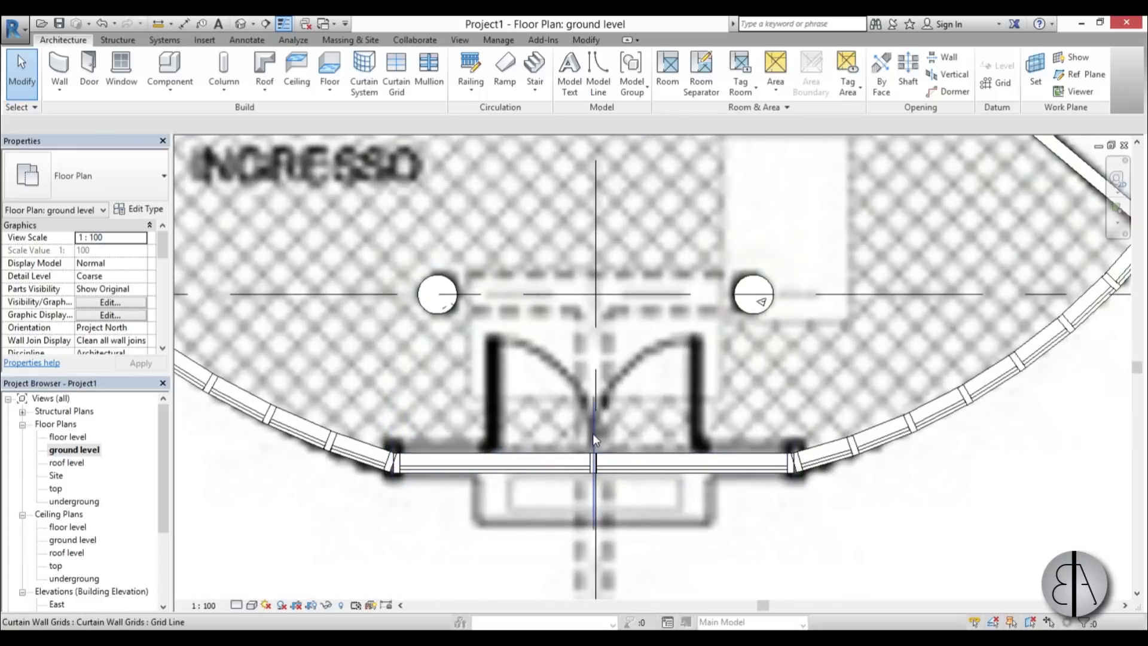
pyautogui.click(593, 424)
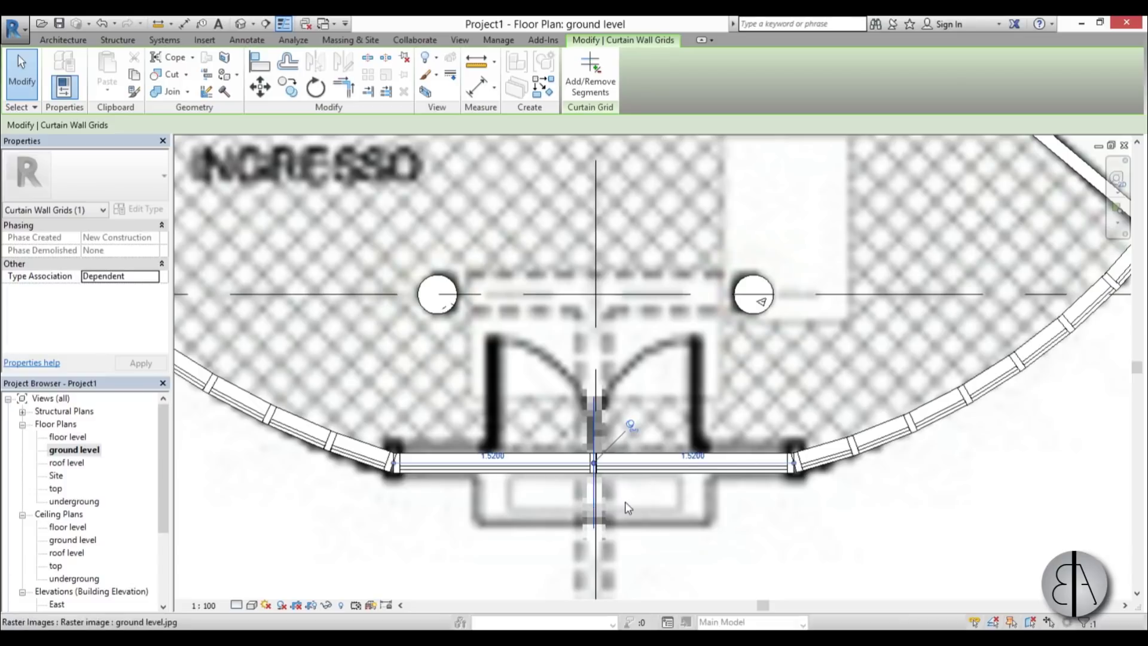
pyautogui.click(604, 468)
pyautogui.press('Escape')
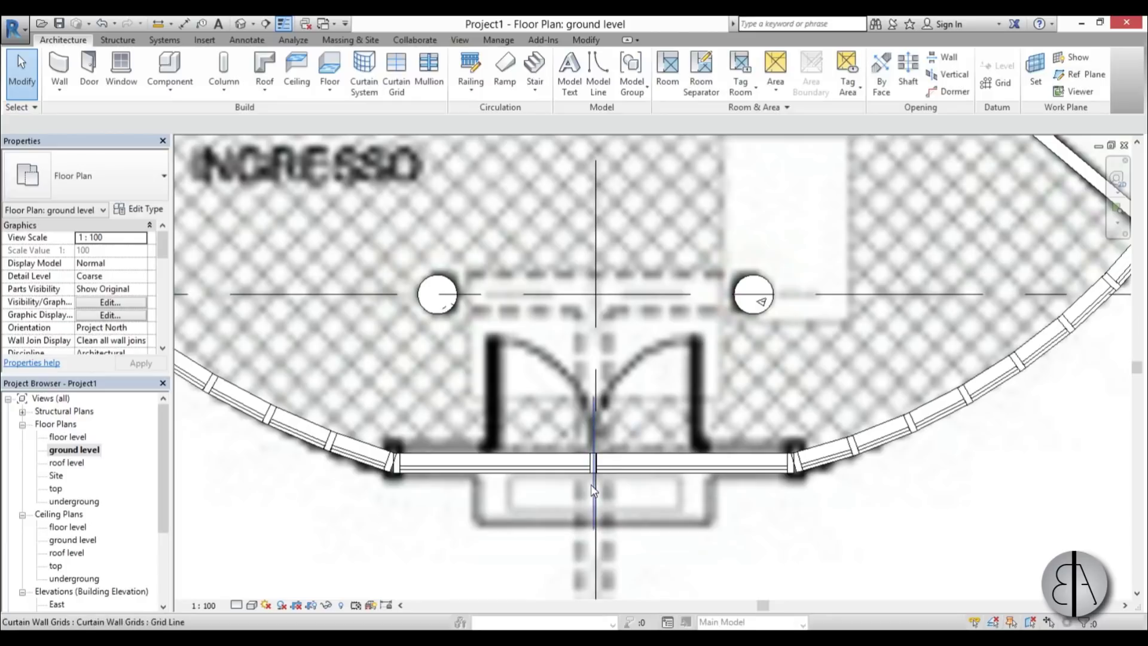
pyautogui.click(594, 463)
pyautogui.scroll(2, 588, 487)
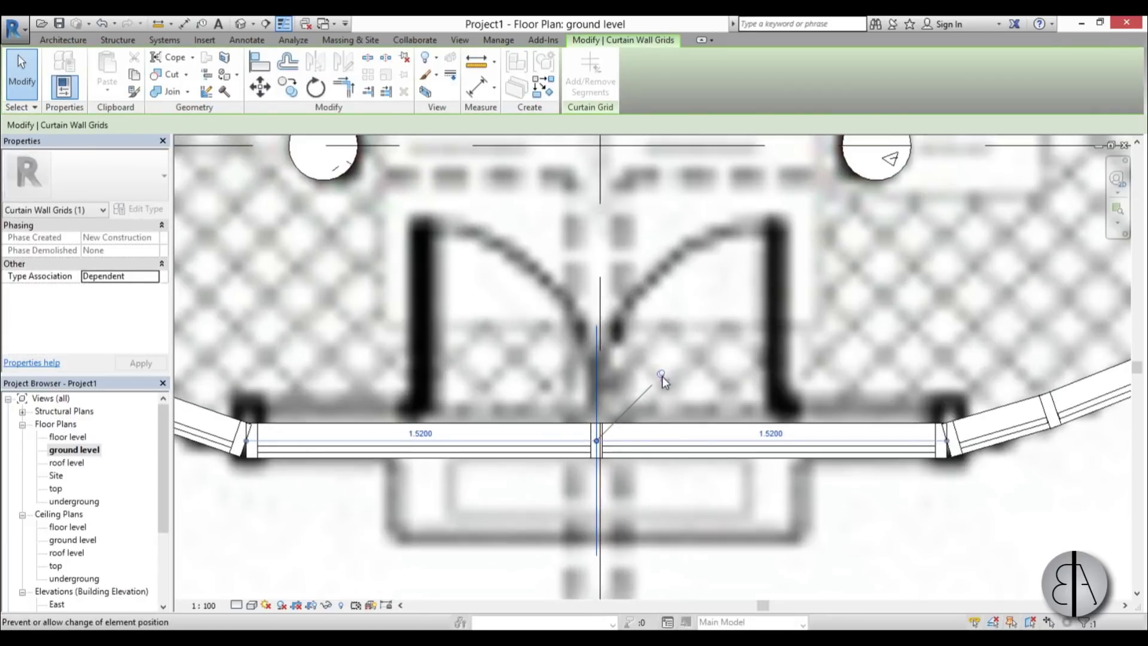
pyautogui.click(663, 375)
pyautogui.scroll(-2, 665, 375)
pyautogui.moveTo(632, 400); pyautogui.dragTo(514, 389)
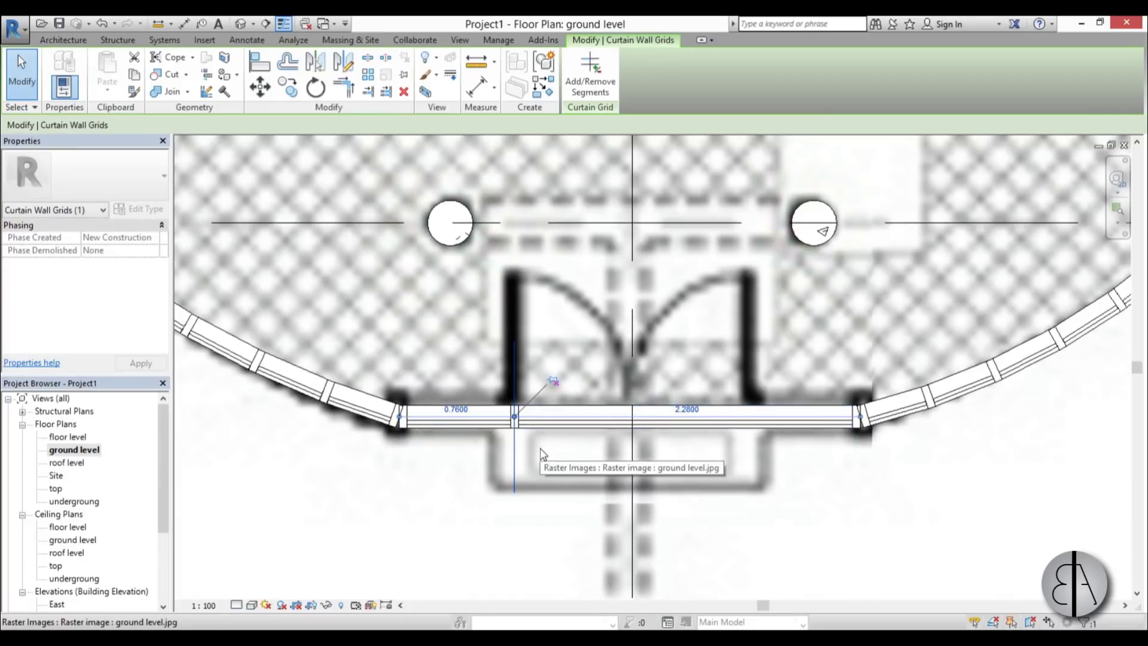
# Add a similar curtain grid line at the double door's east jamb, 1.6 from the west jamb's grid line and 0.68 from the wall's east end
pyautogui.press('c')
pyautogui.press('s')
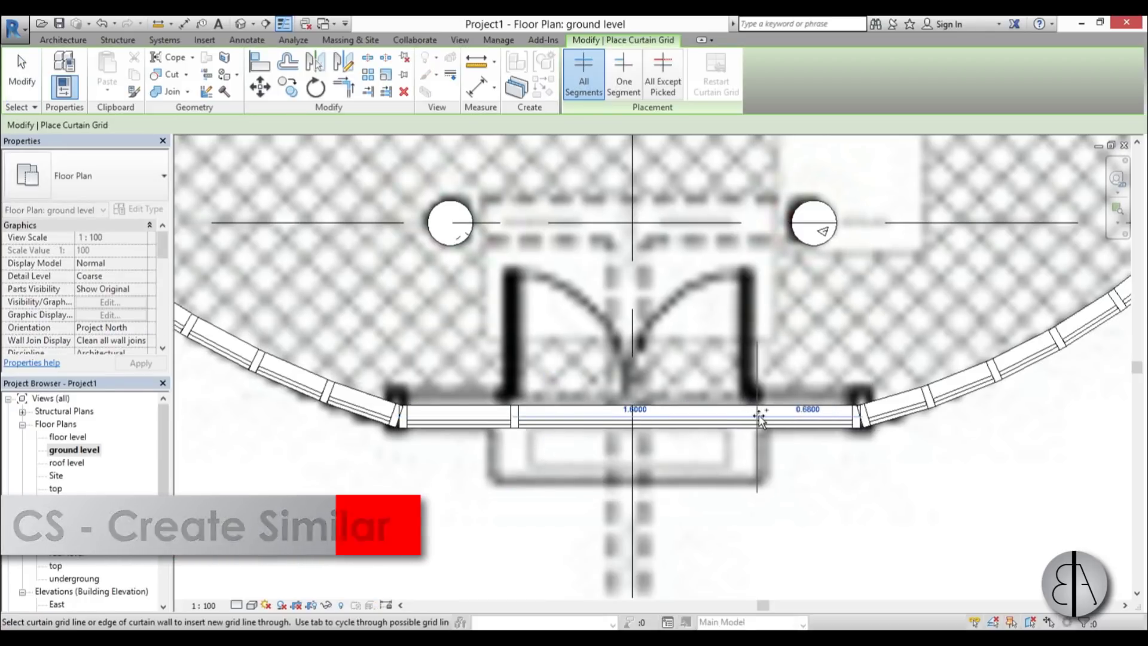
pyautogui.click(757, 416)
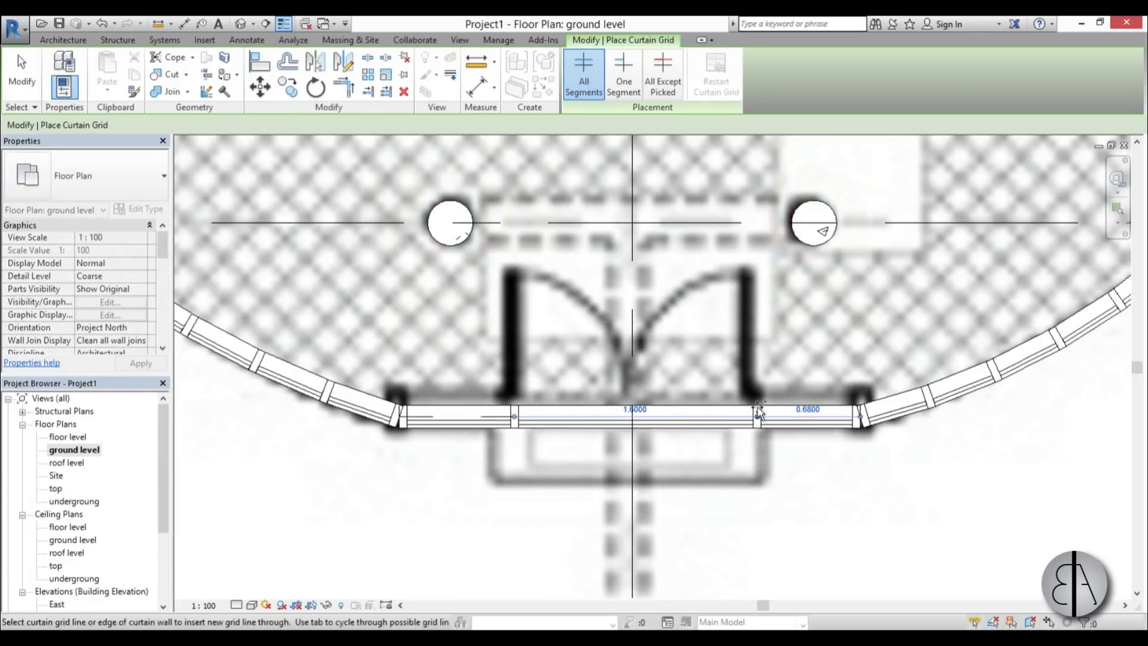
pyautogui.press('Escape')
pyautogui.click(756, 446)
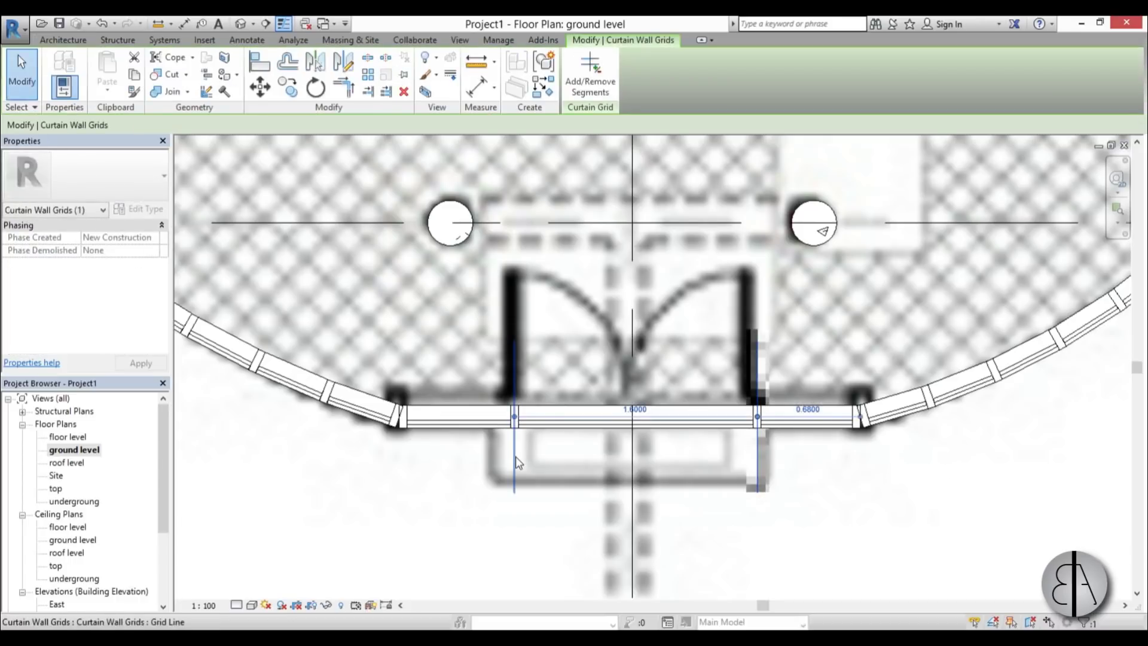
pyautogui.scroll(-3, 720, 472)
pyautogui.press('Escape')
pyautogui.scroll(4, 690, 479)
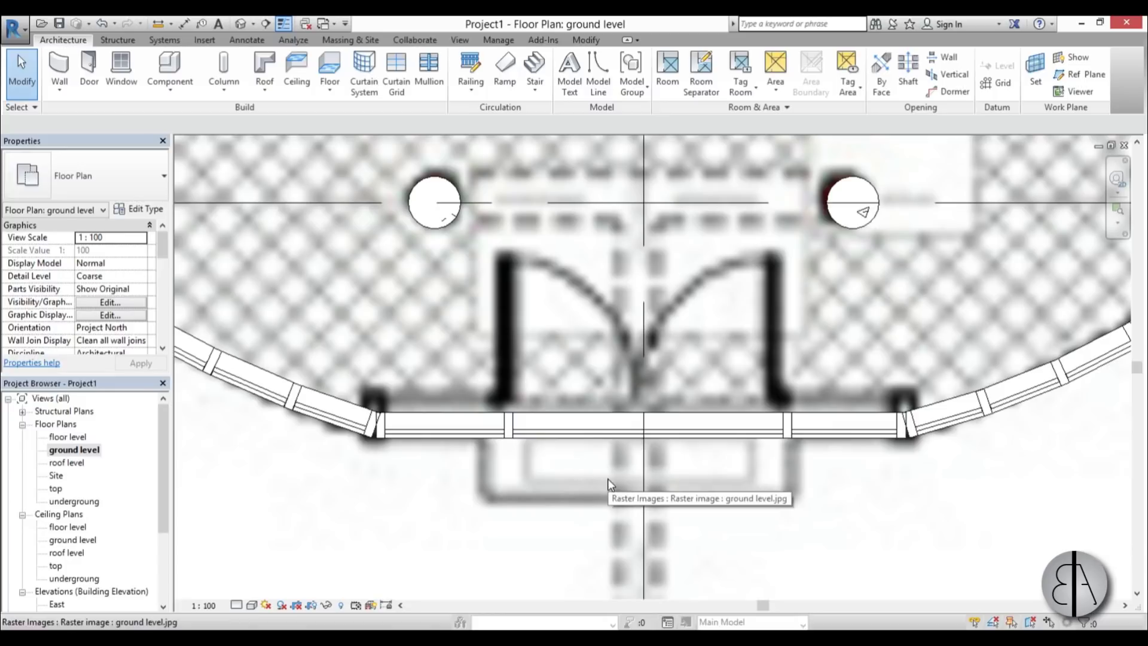
# Load the M_Door-Curtain-Wall-Double-Glass and M_Door-Curtain-Wall-Single-Glass families from the US Metric Doors folder
pyautogui.click(204, 40)
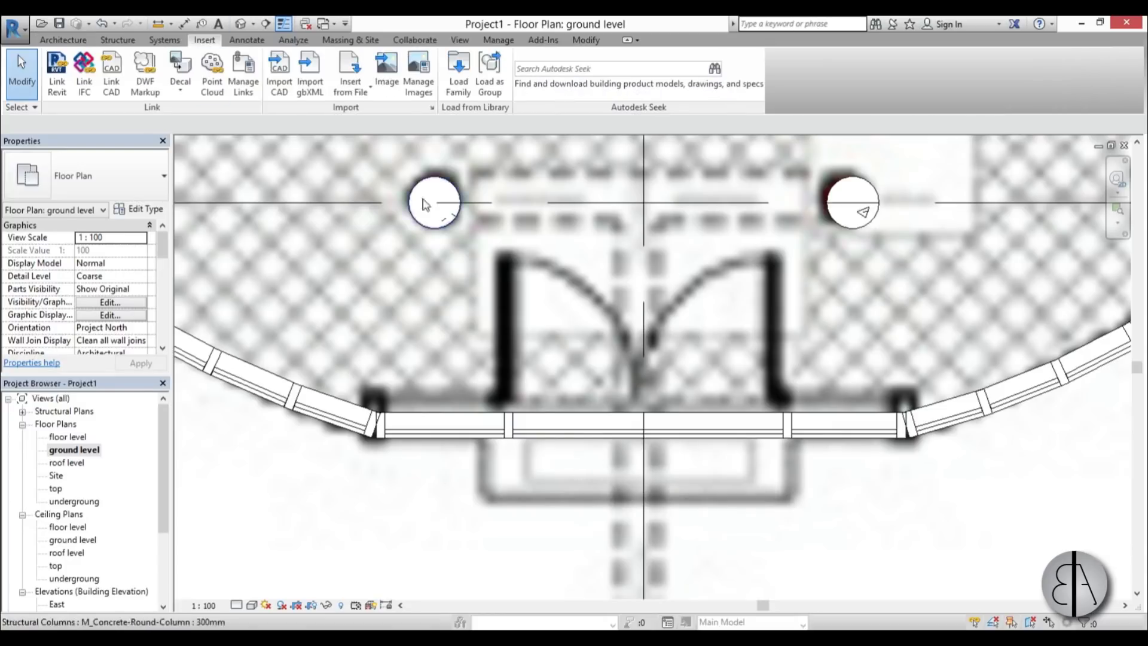
pyautogui.click(459, 90)
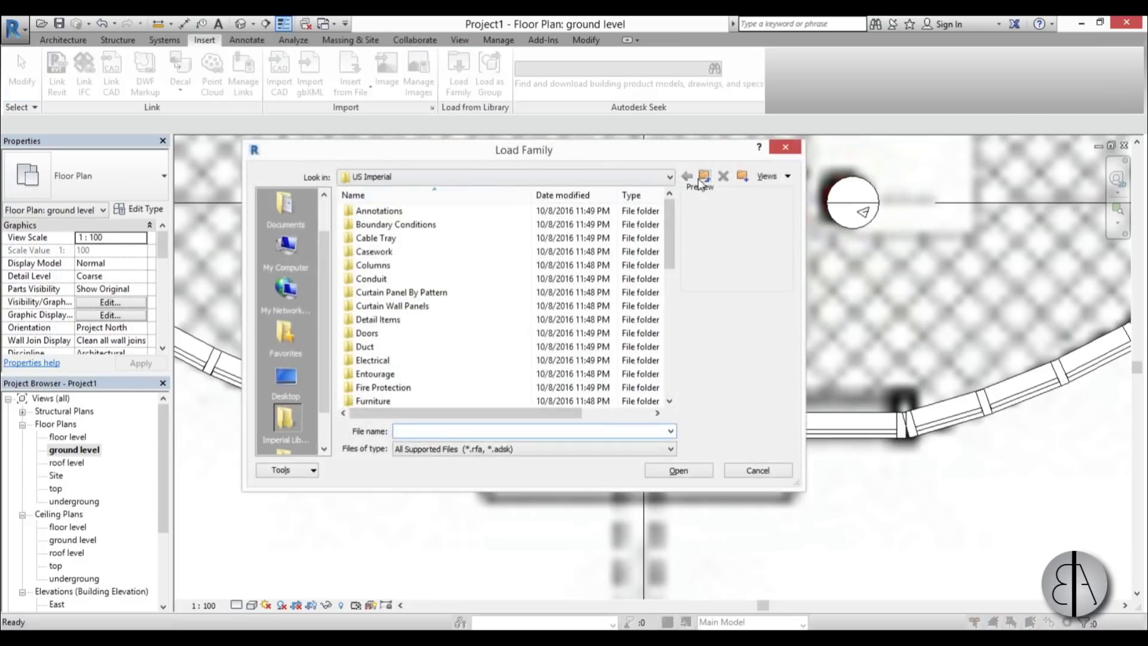
pyautogui.click(702, 180)
pyautogui.doubleClick(461, 239)
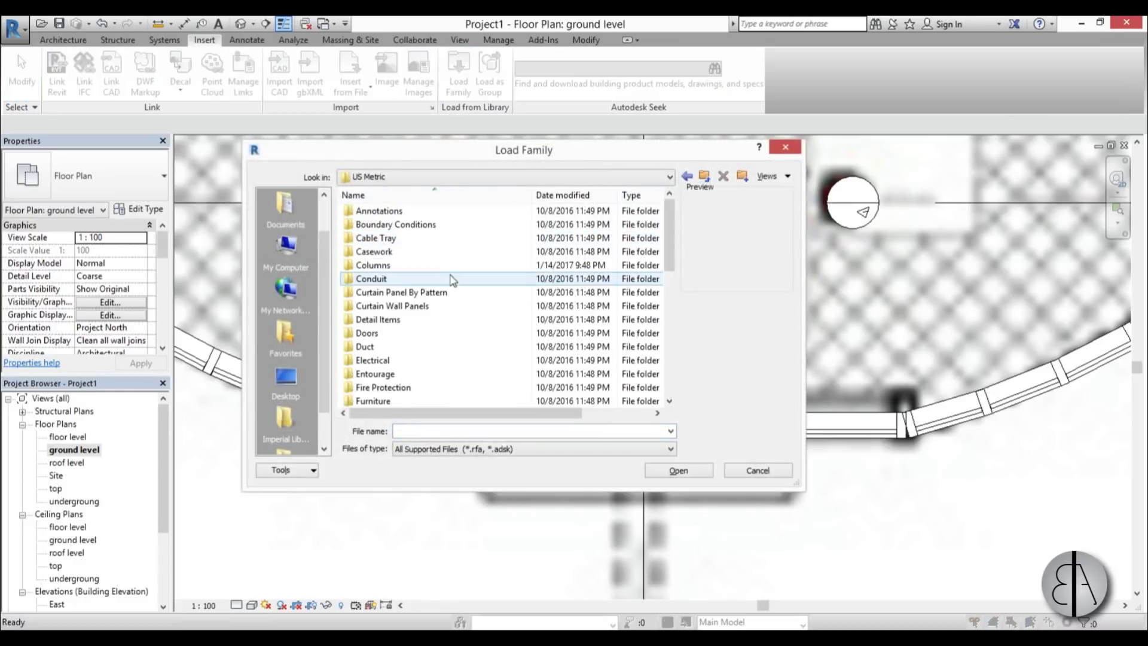
pyautogui.doubleClick(383, 333)
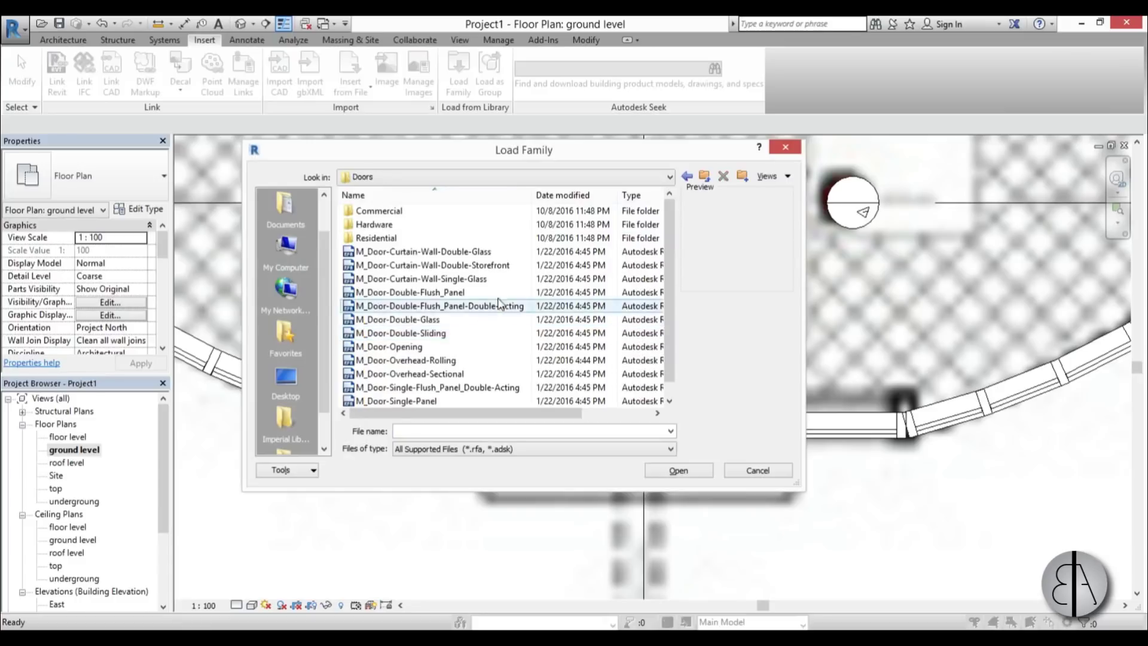
pyautogui.click(438, 267)
pyautogui.click(437, 252)
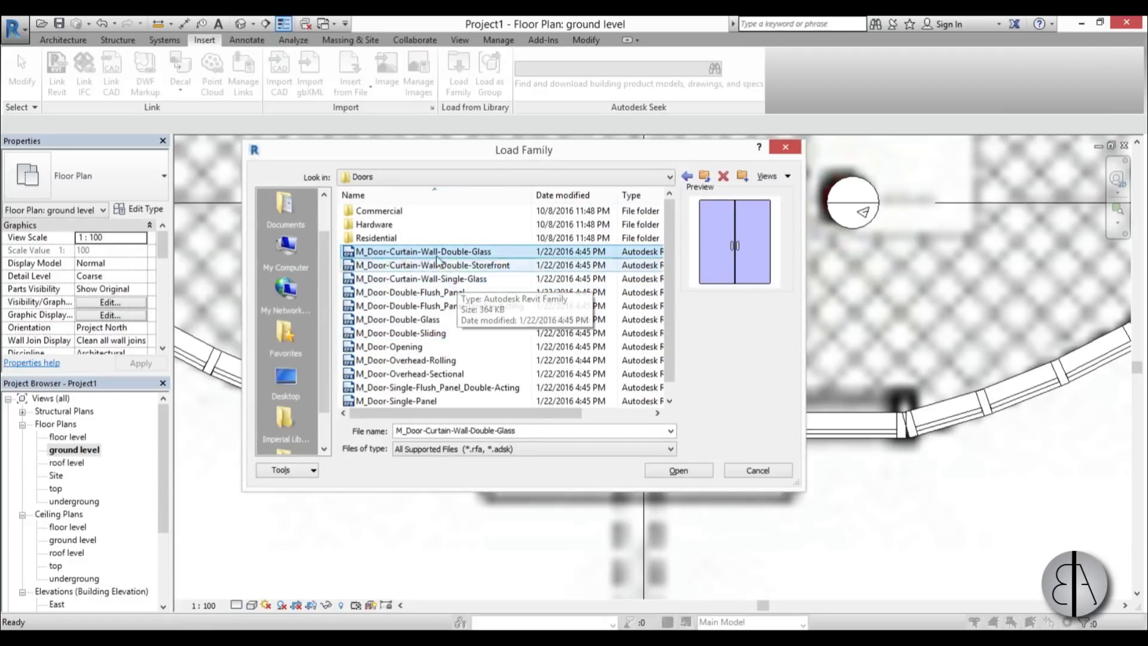
pyautogui.click(448, 282)
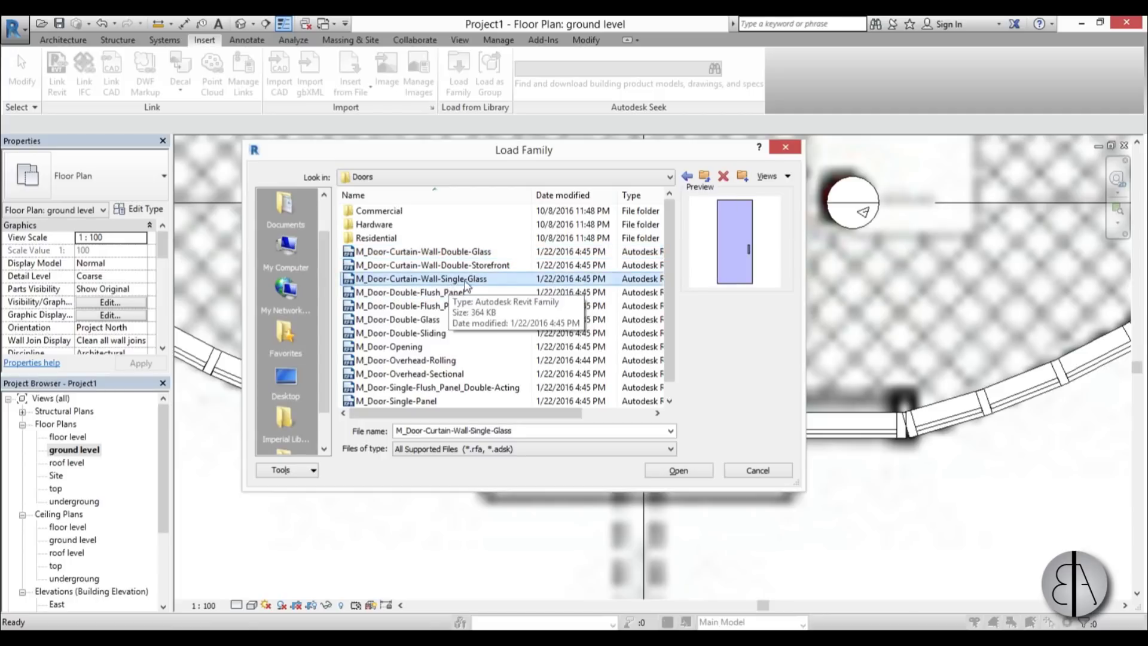
pyautogui.keyDown('ctrl'); pyautogui.click(467, 253); pyautogui.keyUp('ctrl')
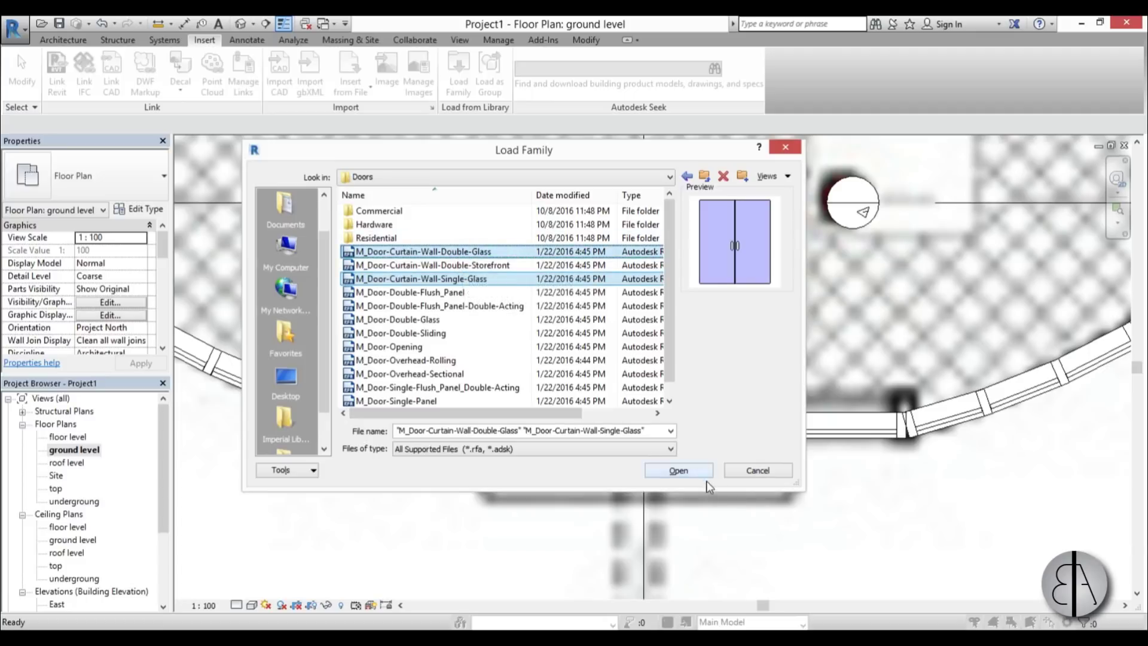
pyautogui.click(679, 471)
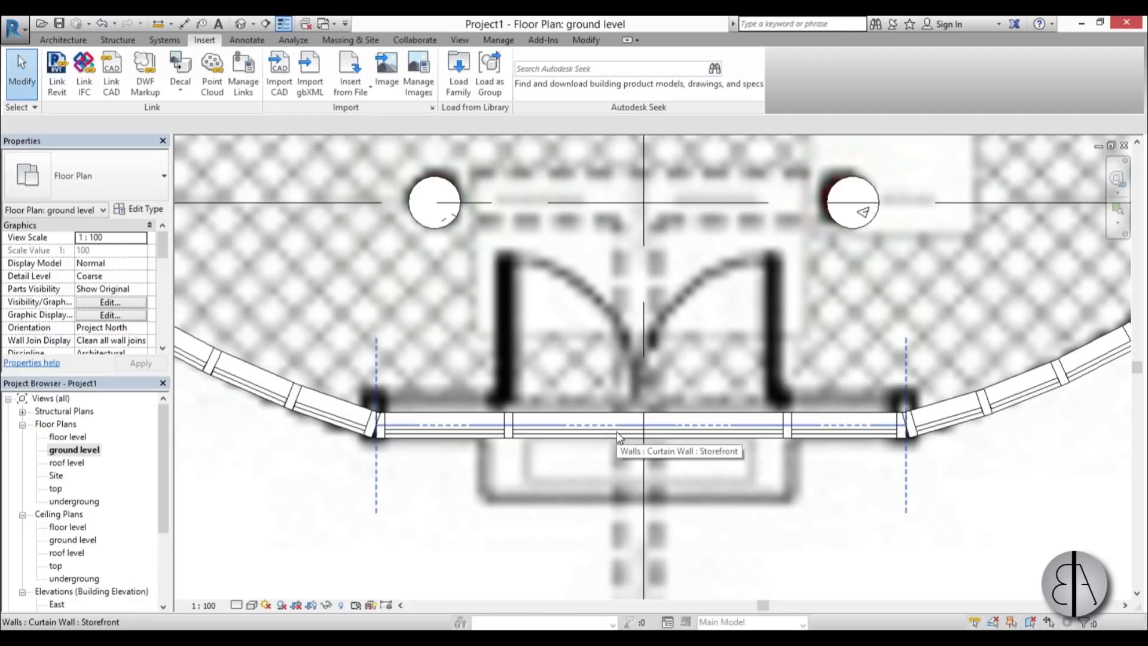
# Unpin the middle glazed panel of the main entrance, change it to M_Door-Curtain-Wall-Double-Glass, and flip the door to swing inward
pyautogui.scroll(4, 616, 432)
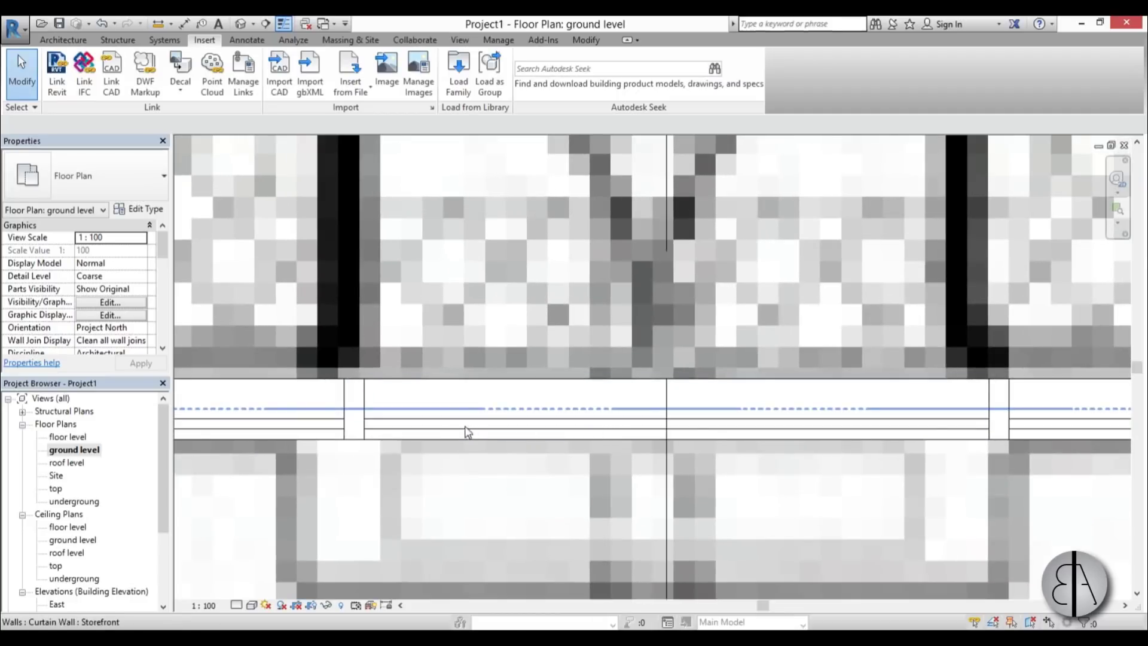
pyautogui.press('Tab')
pyautogui.press('Tab')
pyautogui.click(893, 431)
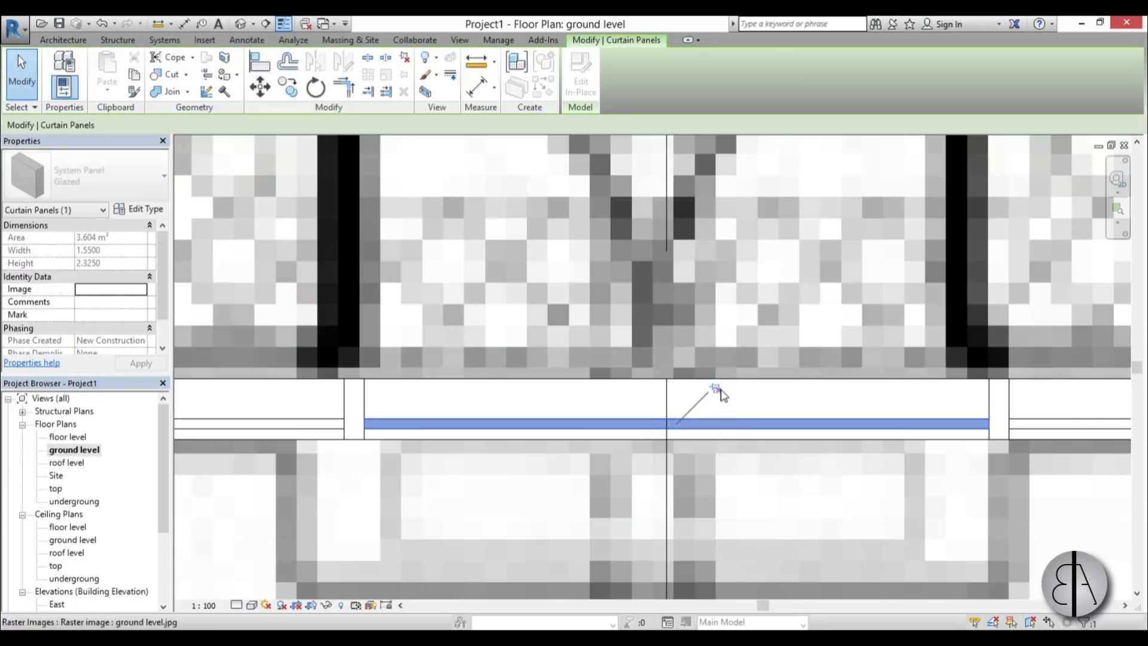
pyautogui.click(116, 178)
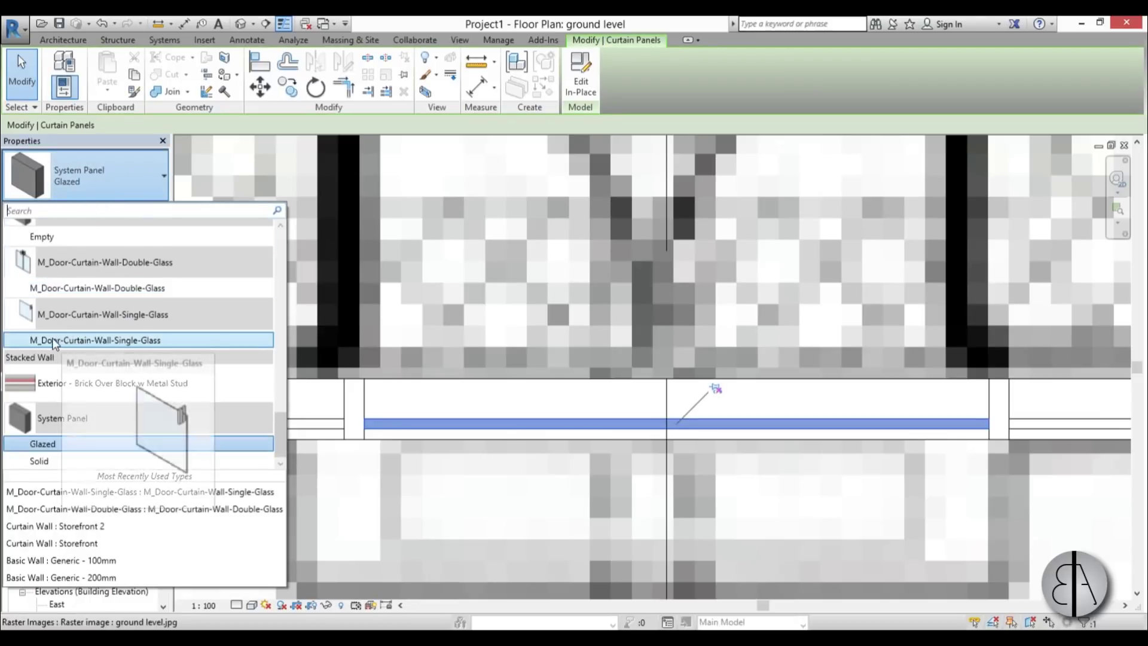
pyautogui.click(44, 290)
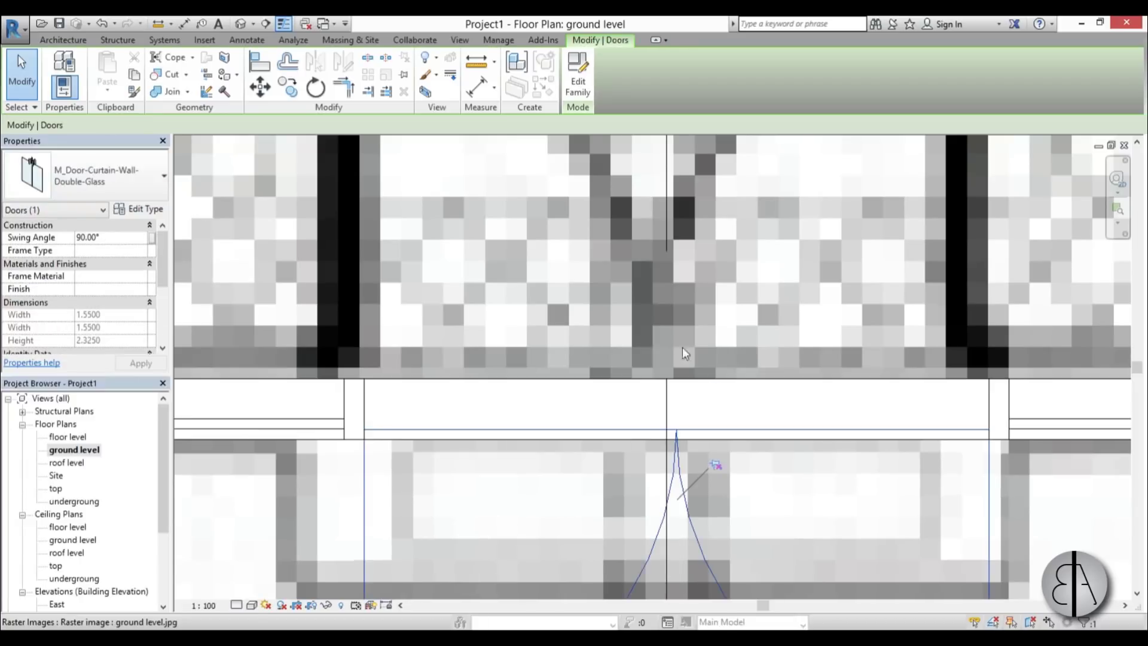
pyautogui.scroll(-5, 683, 347)
pyautogui.click(679, 470)
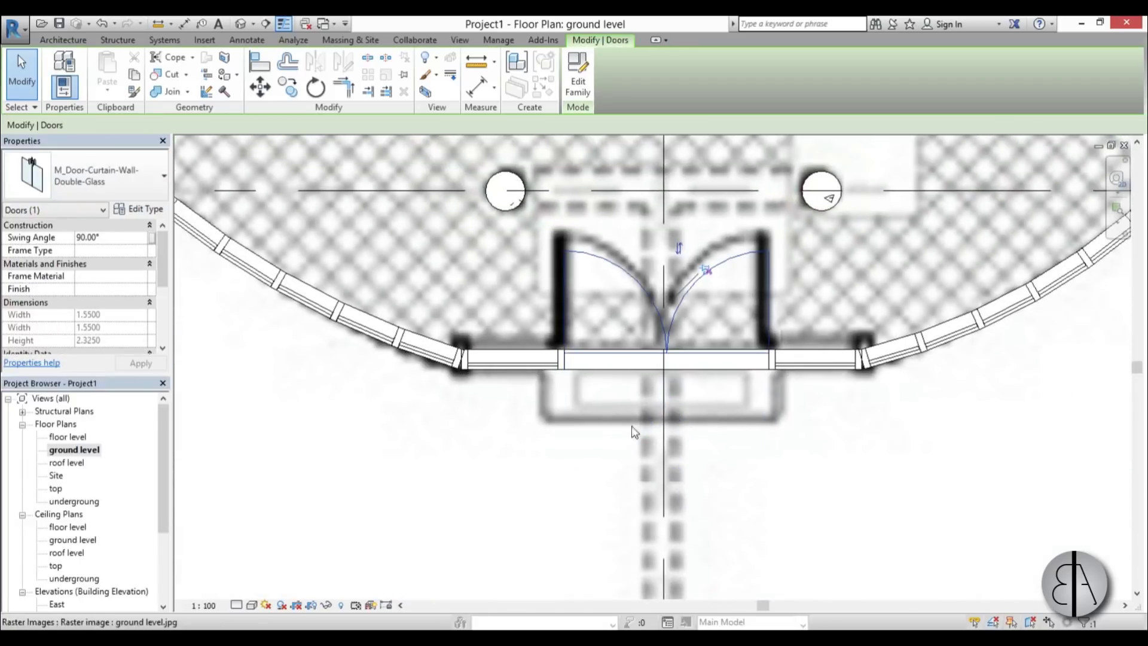
# Unpin the glazed panel of the west side entrance's Storefront wall and change it to M_Door-Curtain-Wall-Single-Glass
pyautogui.scroll(-3, 614, 362)
pyautogui.scroll(-1, 612, 362)
pyautogui.moveTo(496, 313); pyautogui.dragTo(708, 576, button='middle')
pyautogui.scroll(5, 496, 238)
pyautogui.scroll(2, 457, 244)
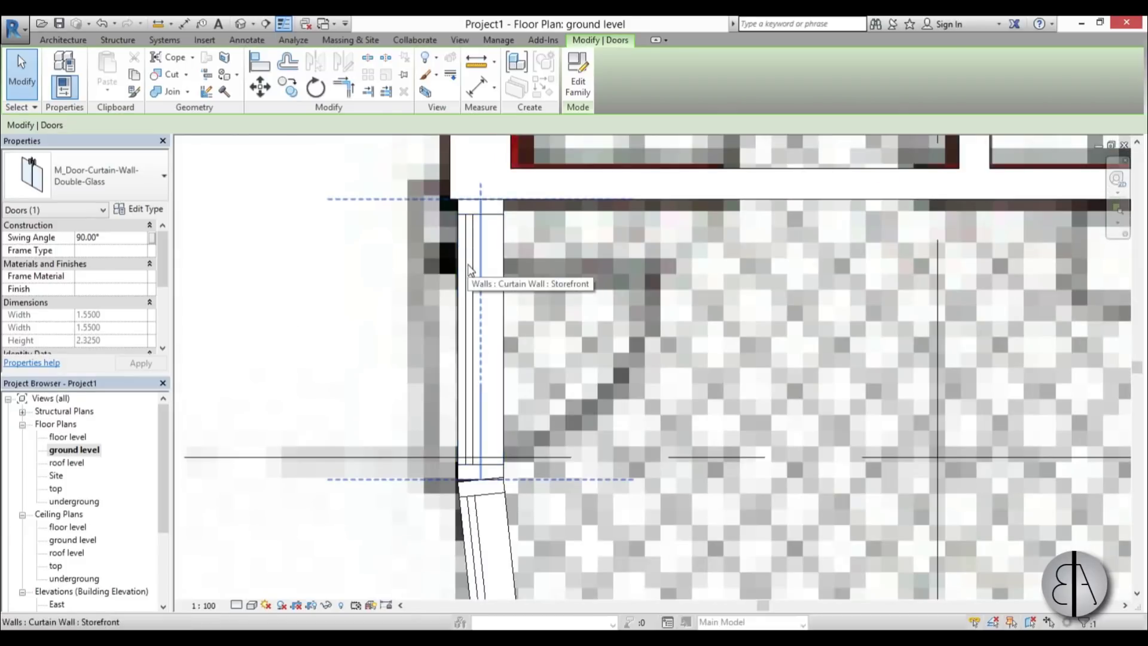
pyautogui.press('Tab')
pyautogui.press('Tab')
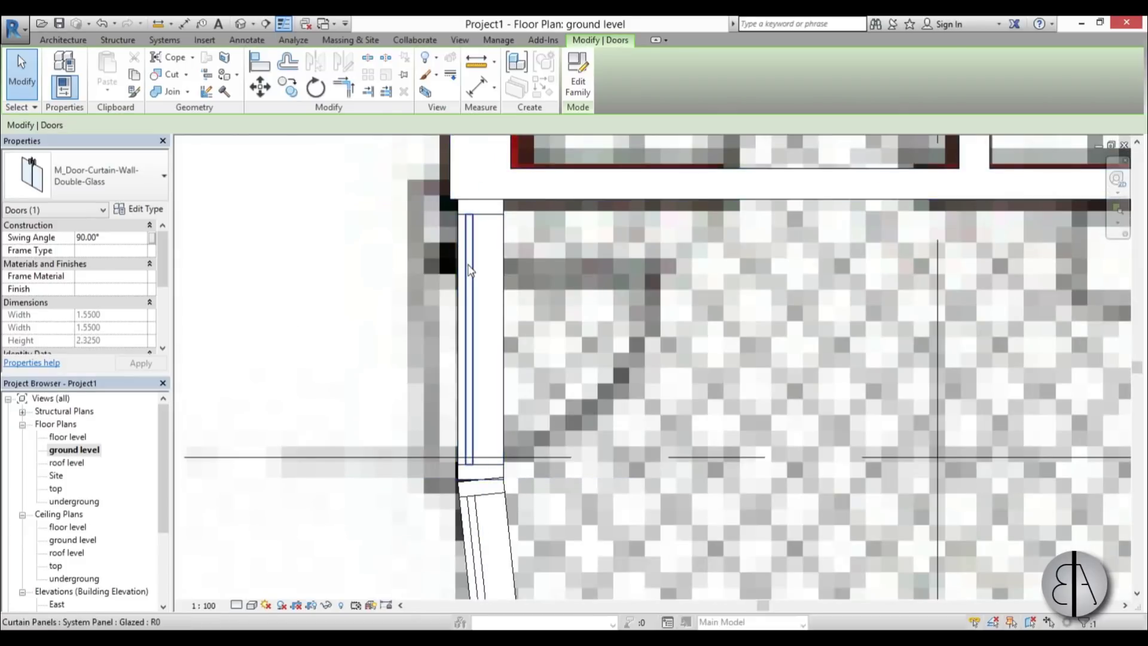
pyautogui.click(468, 264)
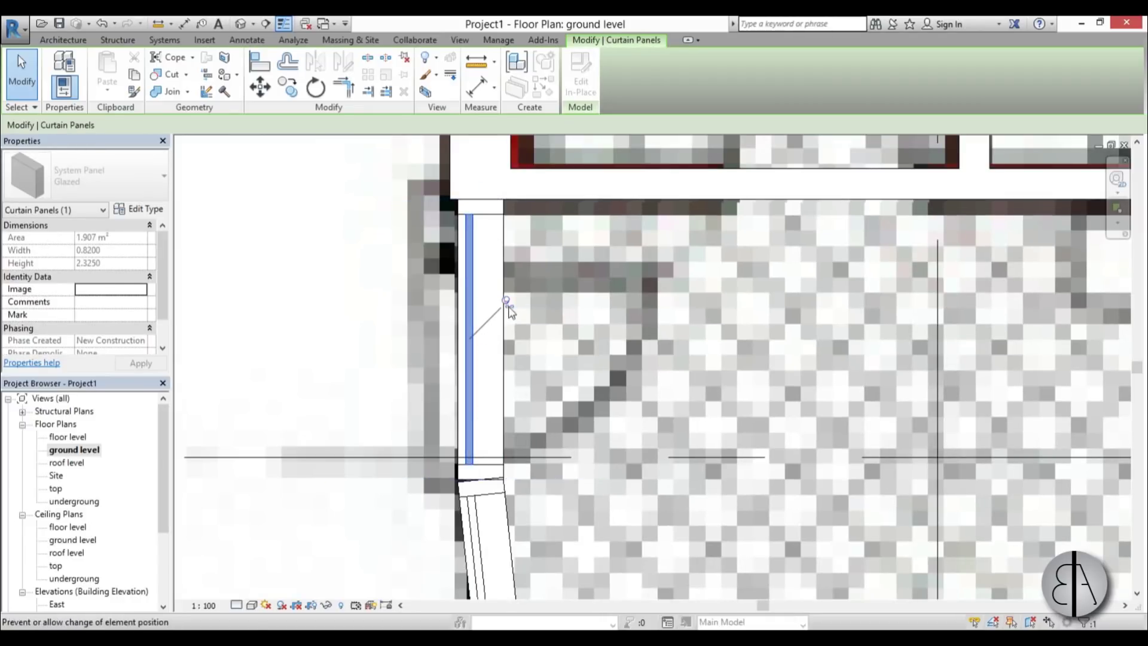
pyautogui.click(72, 178)
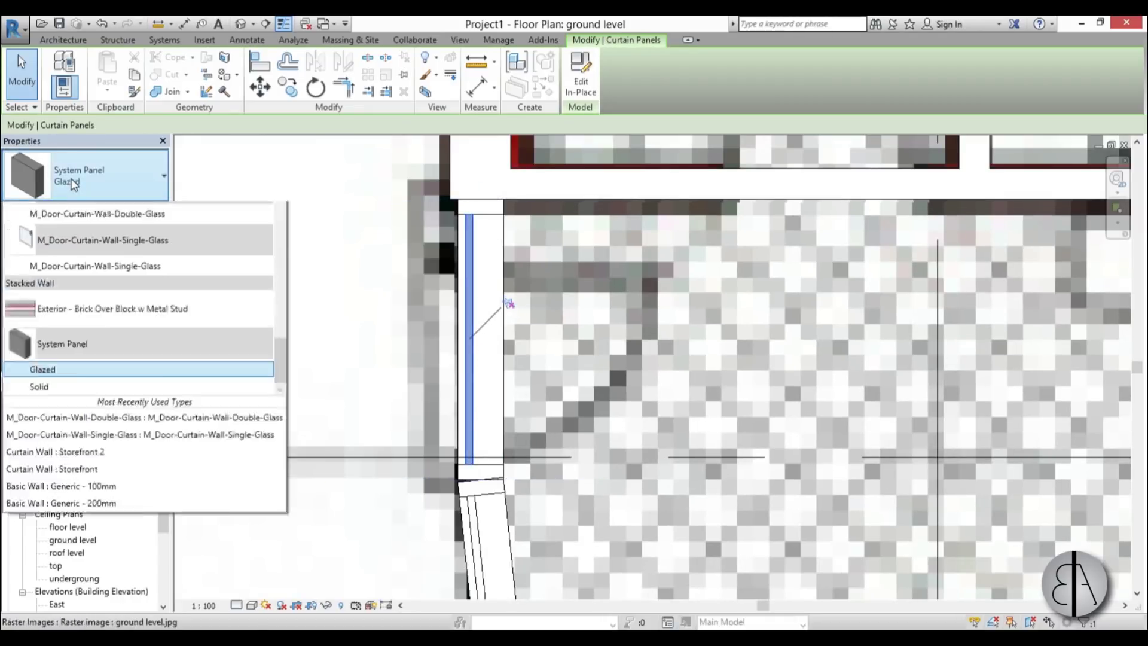
pyautogui.click(84, 338)
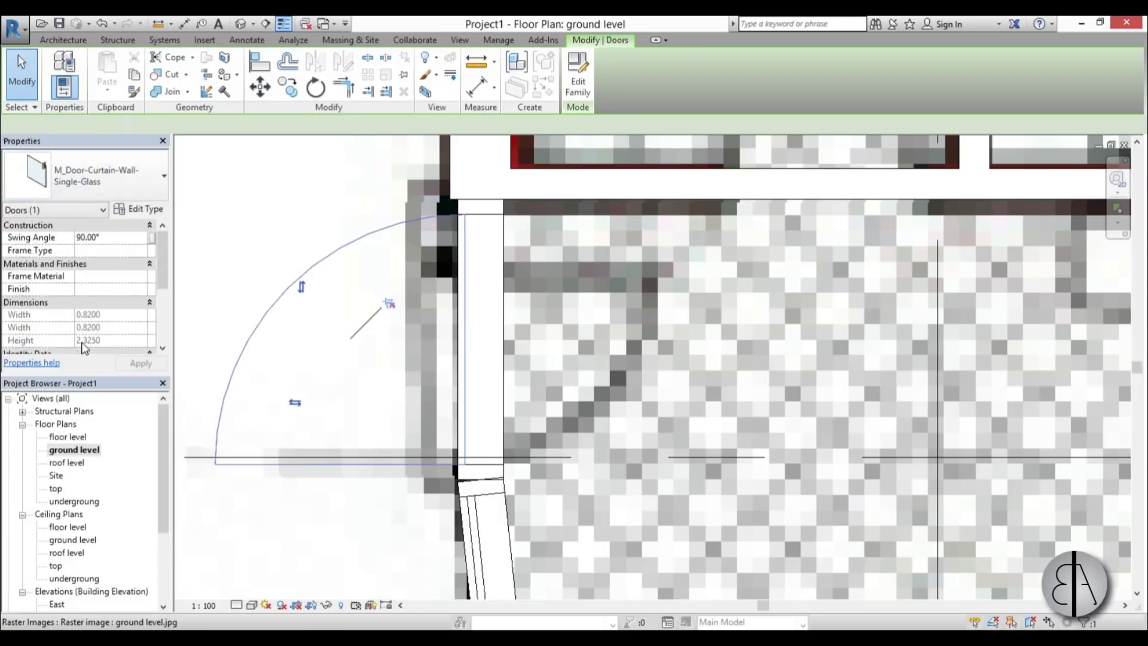
# Flip the west side door's facing and hand so it swings inward and hinges at the north end, as on the plan
pyautogui.click(295, 403)
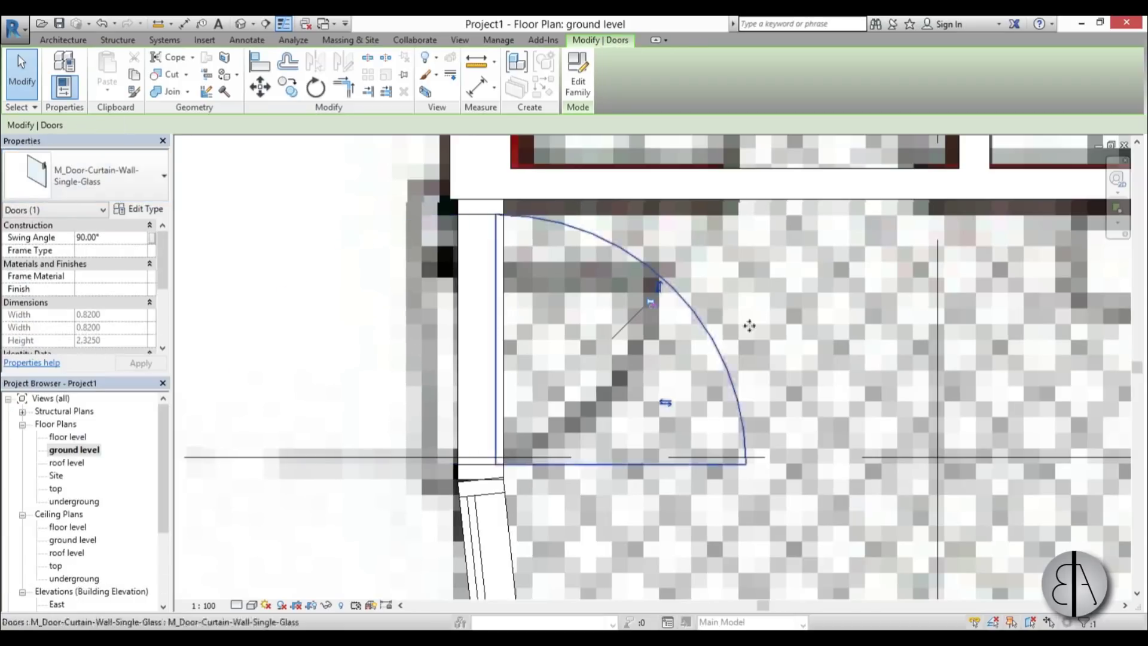
pyautogui.click(657, 286)
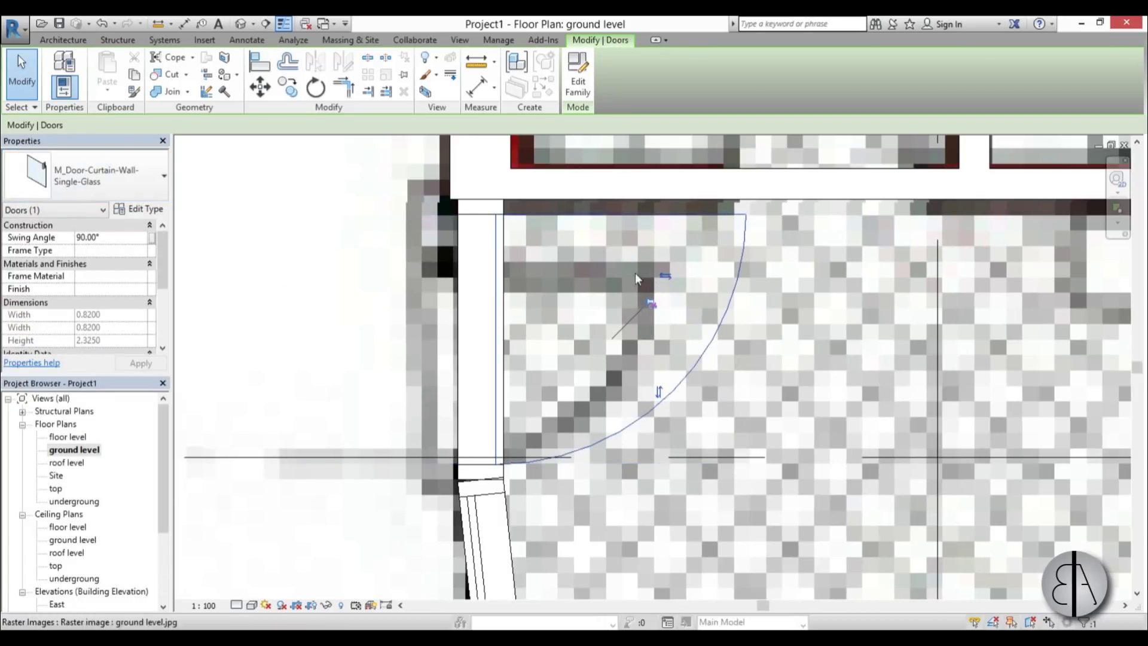
pyautogui.scroll(-5, 483, 366)
pyautogui.click(420, 331)
pyautogui.scroll(5, 407, 326)
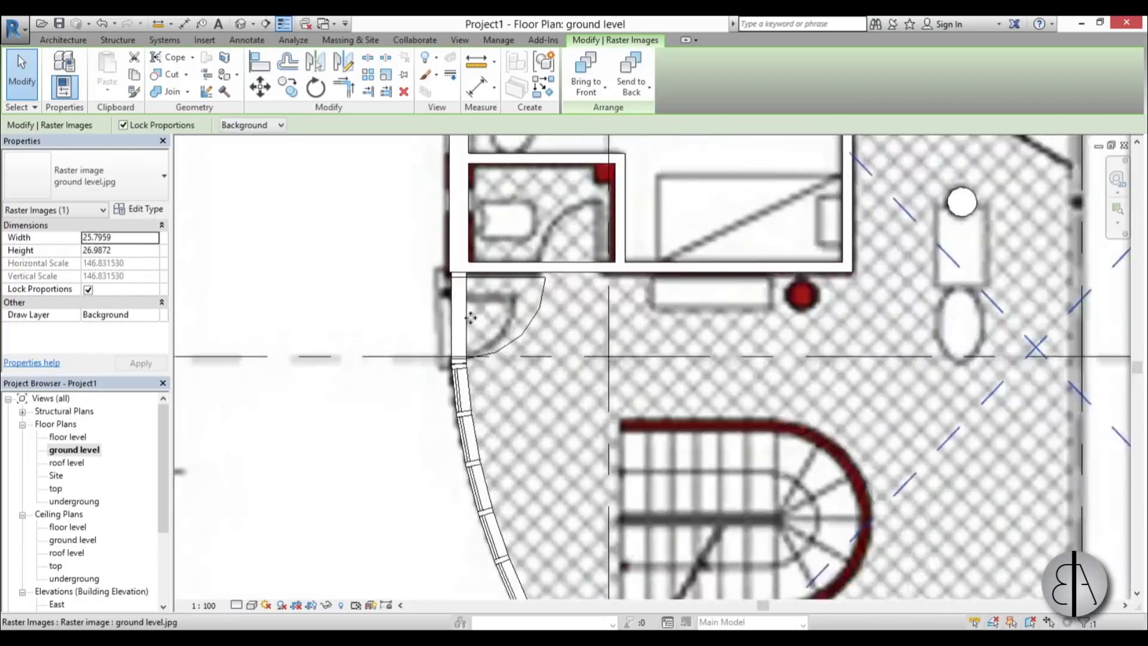
pyautogui.scroll(1, 472, 319)
pyautogui.press('Escape')
pyautogui.click(538, 314)
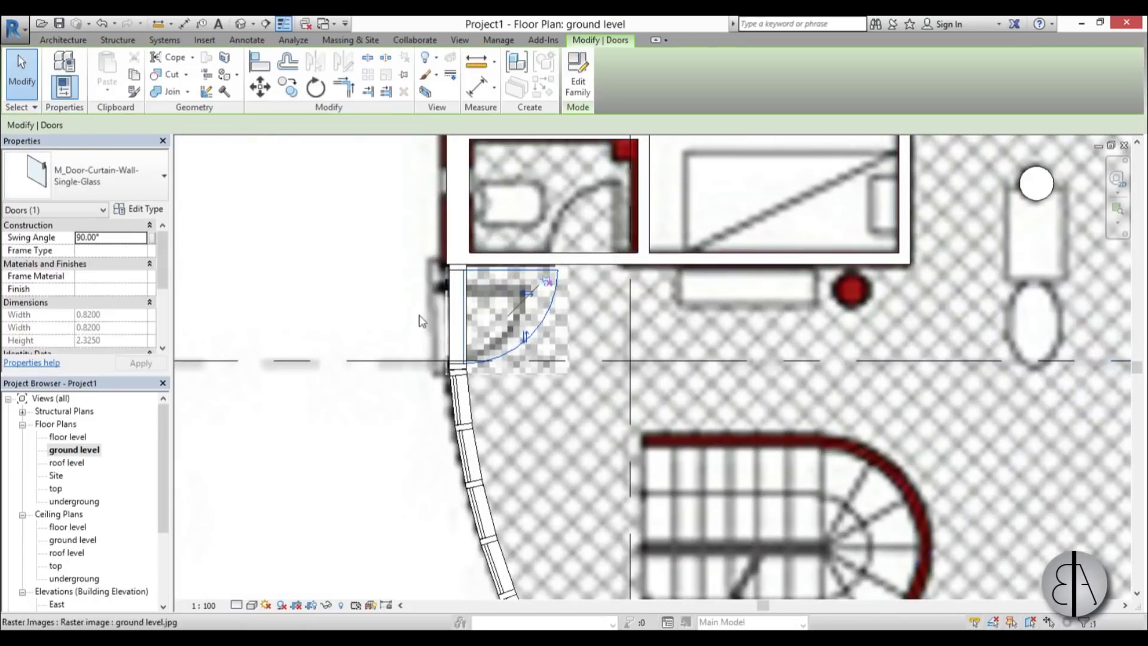
pyautogui.scroll(-5, 421, 335)
pyautogui.moveTo(427, 356); pyautogui.dragTo(519, 456, button='middle')
pyautogui.scroll(-1, 520, 457)
pyautogui.scroll(-1, 537, 386)
pyautogui.moveTo(513, 418); pyautogui.dragTo(537, 369, button='middle')
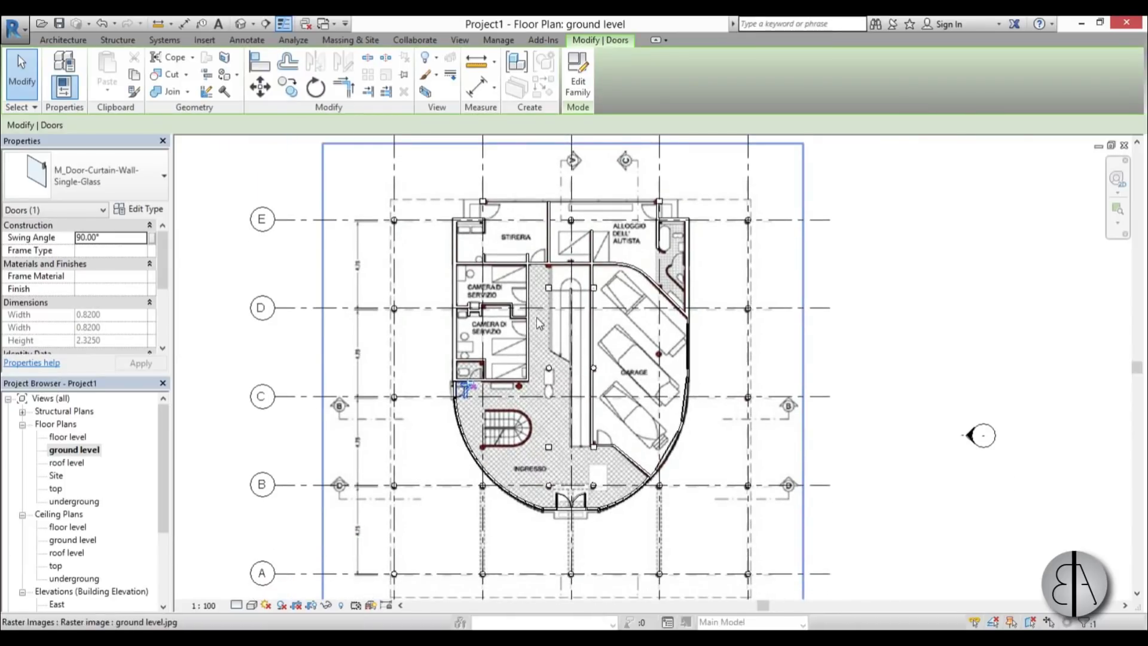